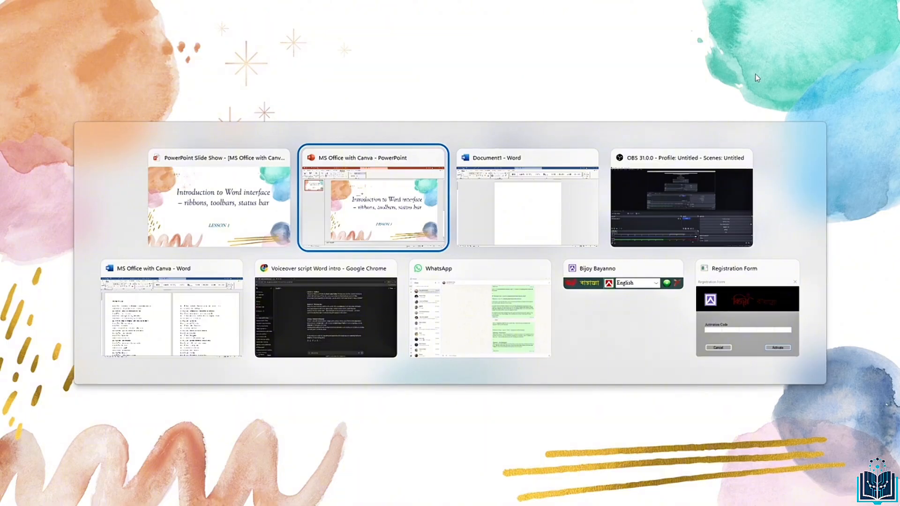
- Switch to the blank Word document, add Print Preview and Print to the Quick Access Toolbar and remove Draw Table from it
key(alt+Tab)
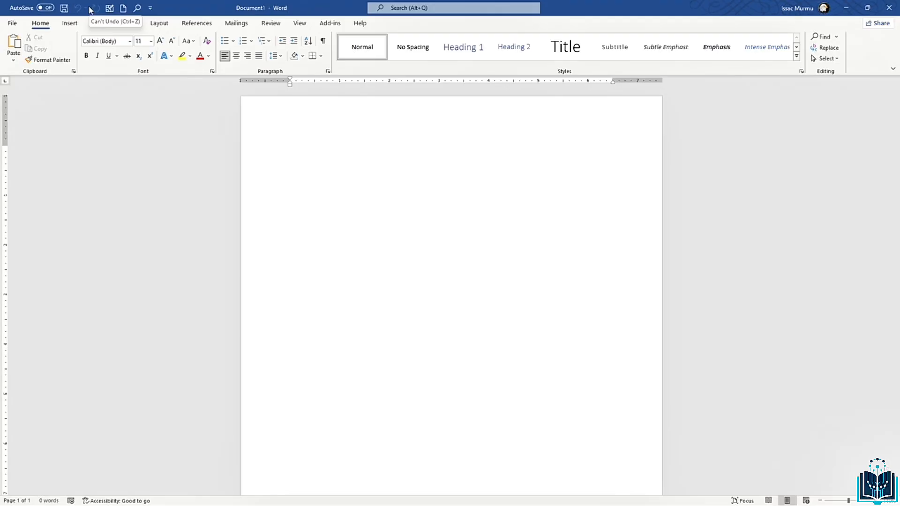
click(149, 9)
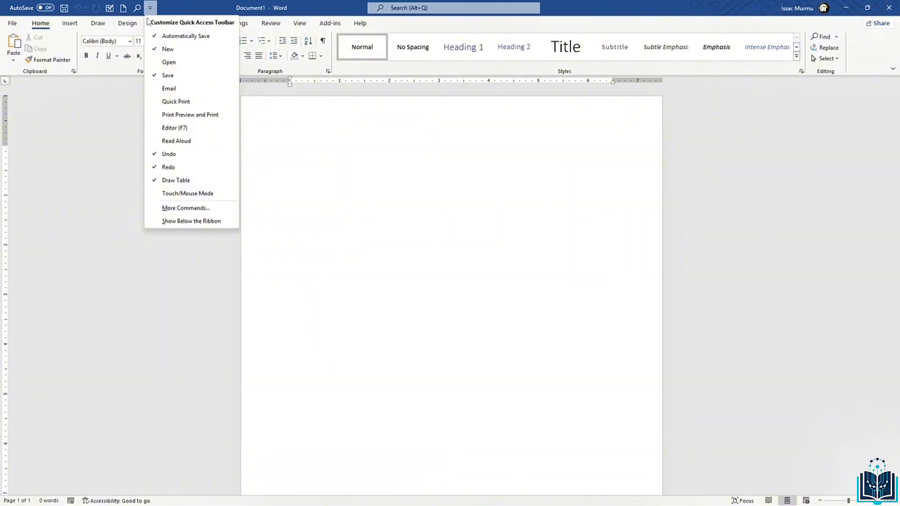
click(175, 115)
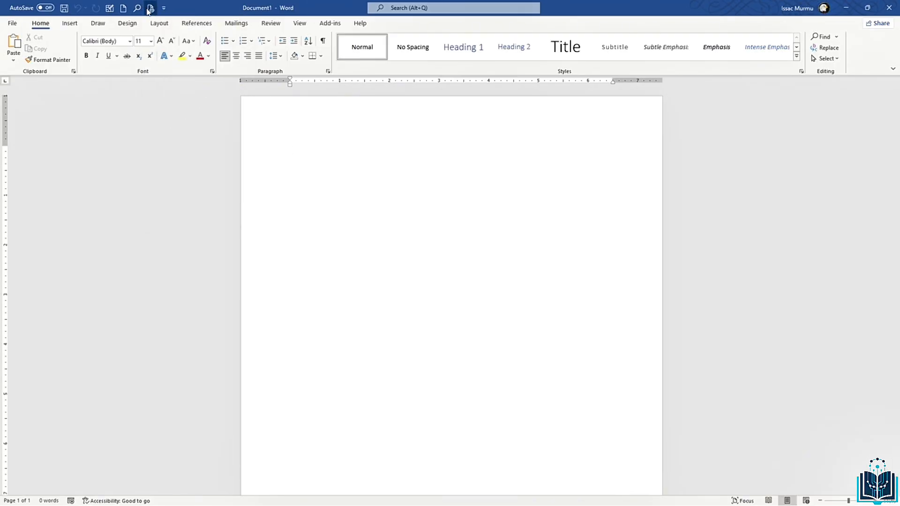
click(164, 7)
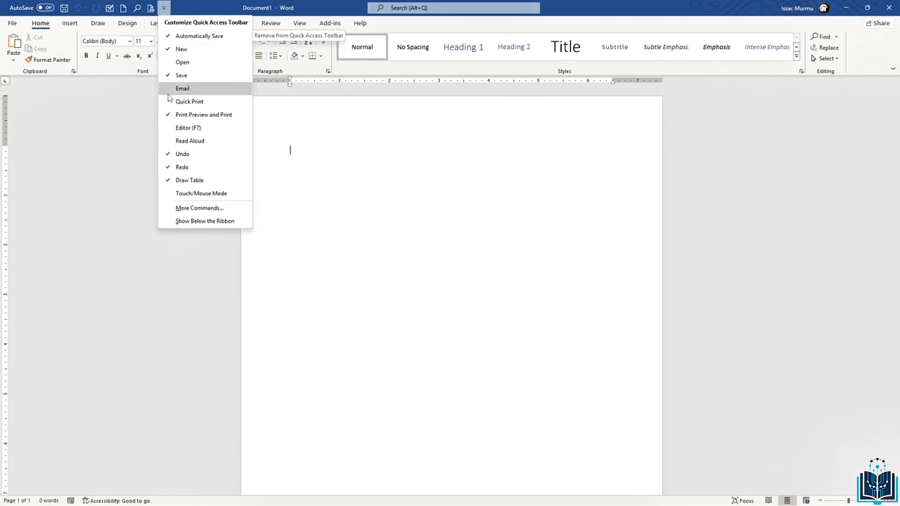
click(168, 182)
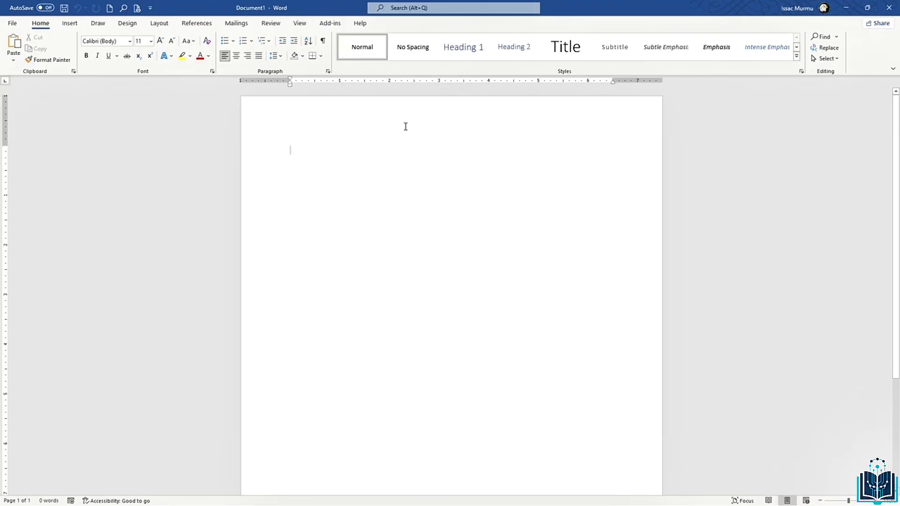
- Write "The quickly brown fox jumps over the lazy dog" in the document and view its word count statistics
text(The qu)
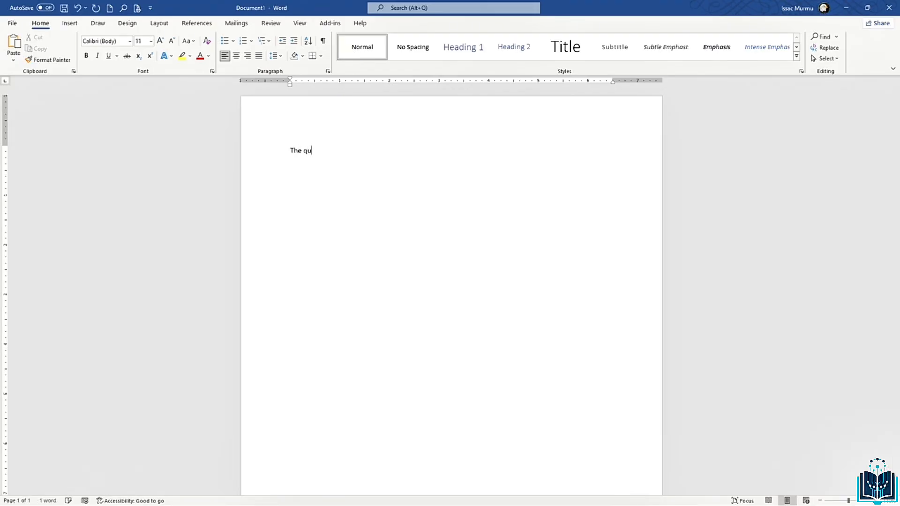
text(ickly bro)
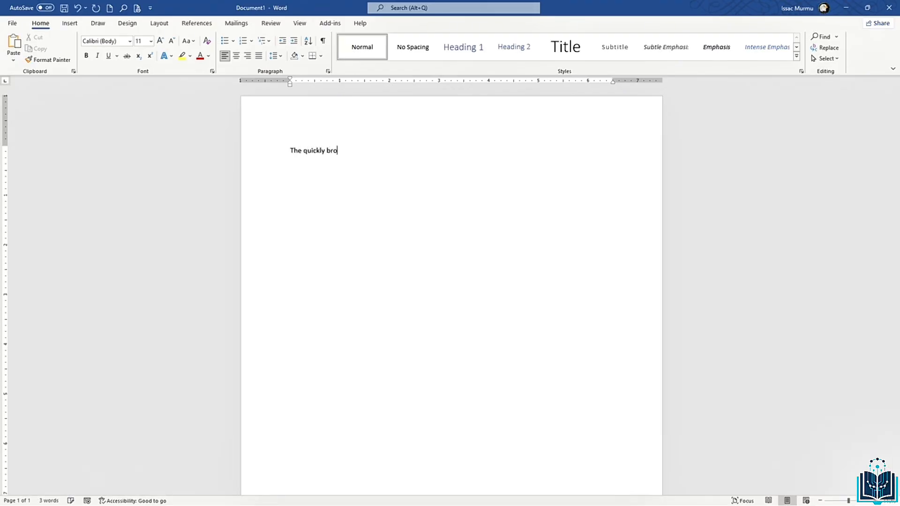
text(wn fox jumps over the lazy dog)
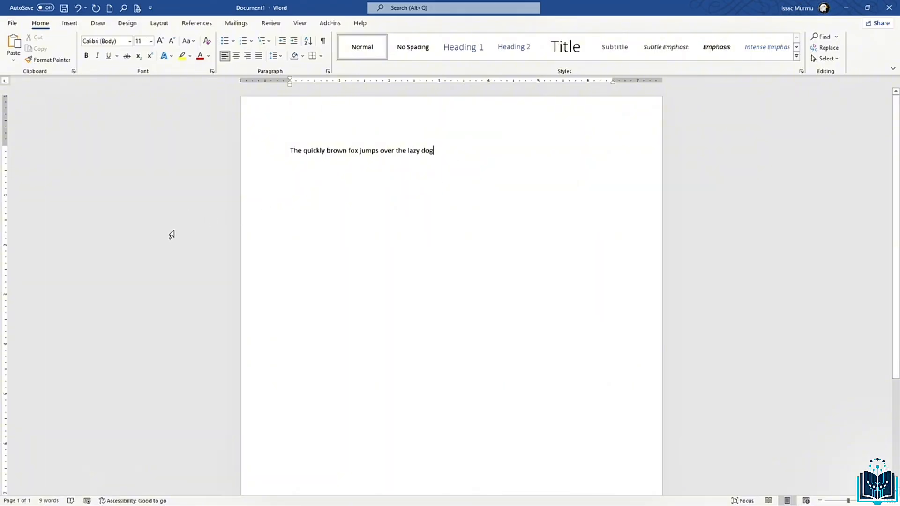
click(49, 501)
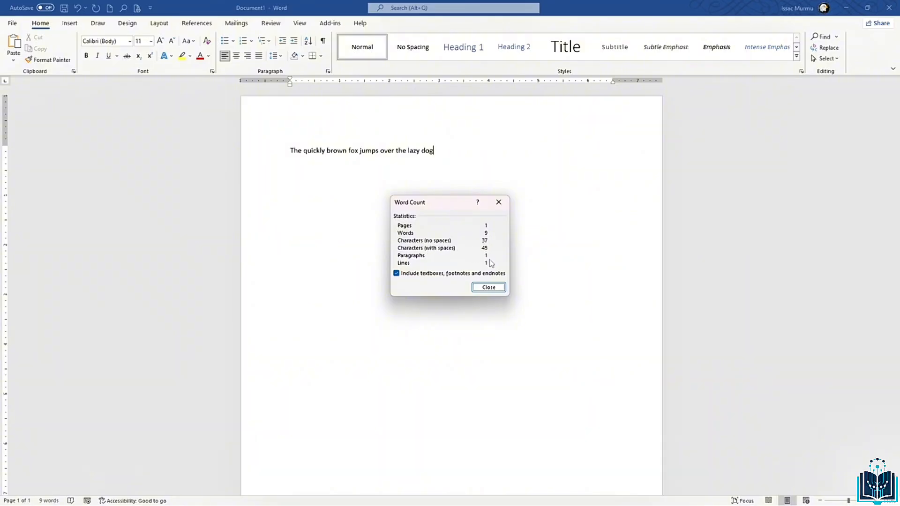
click(501, 205)
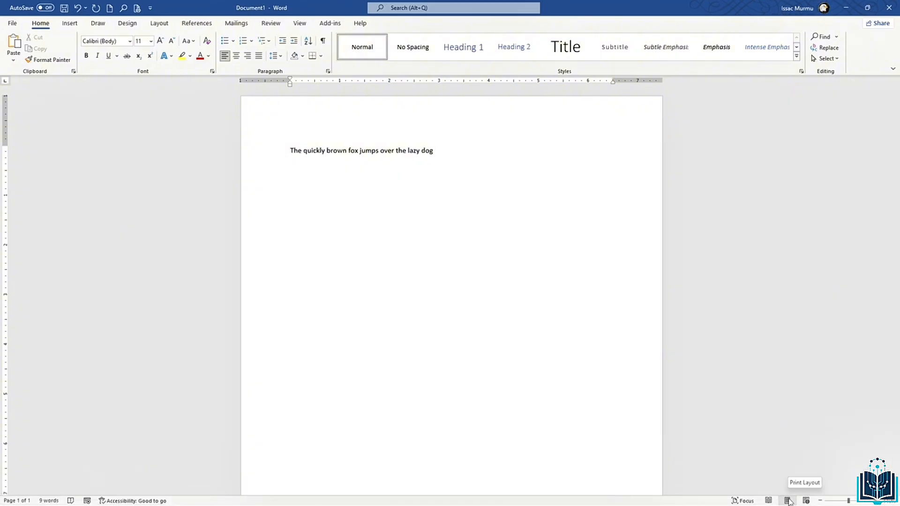
- Zoom the page in close and back out to a level that shows its full width
click(849, 501)
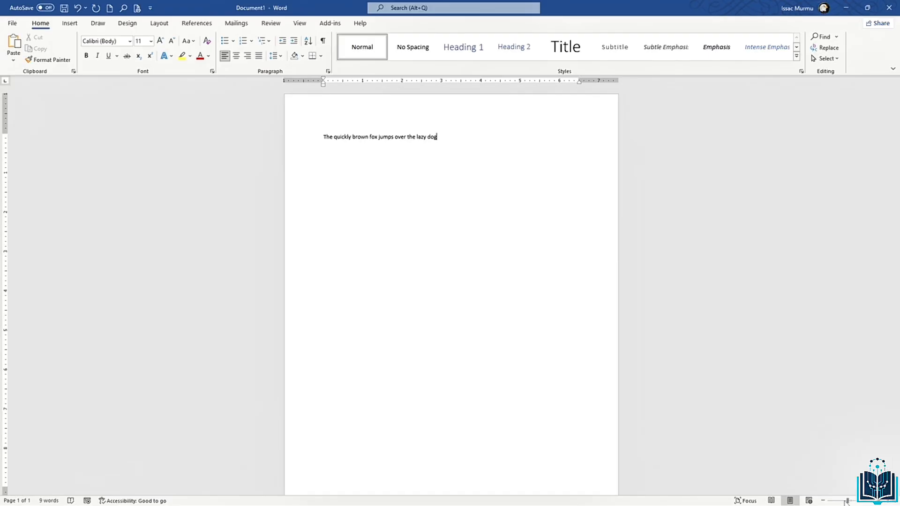
drag(849, 503, 854, 502)
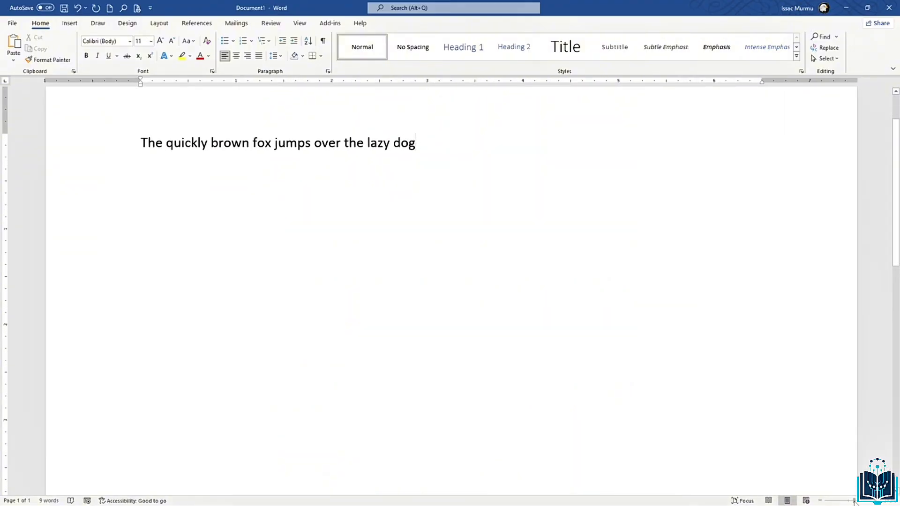
drag(854, 503, 845, 503)
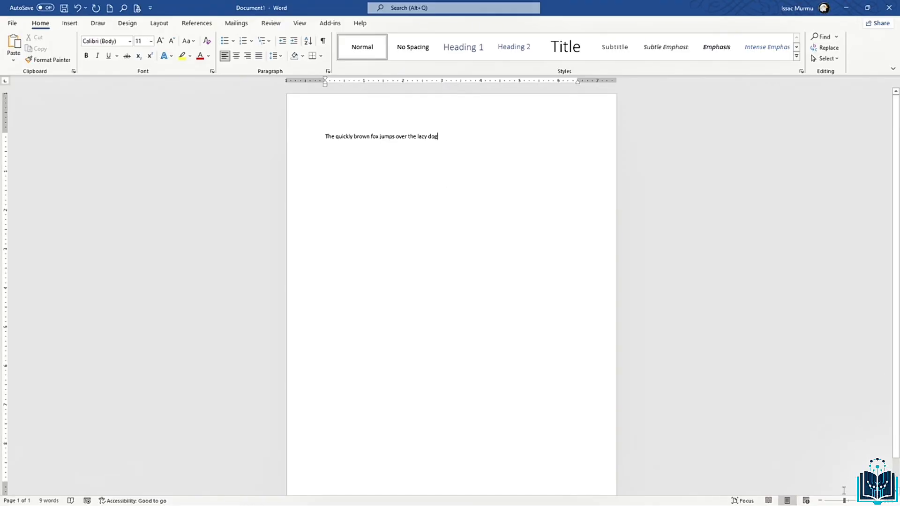
drag(846, 502, 848, 502)
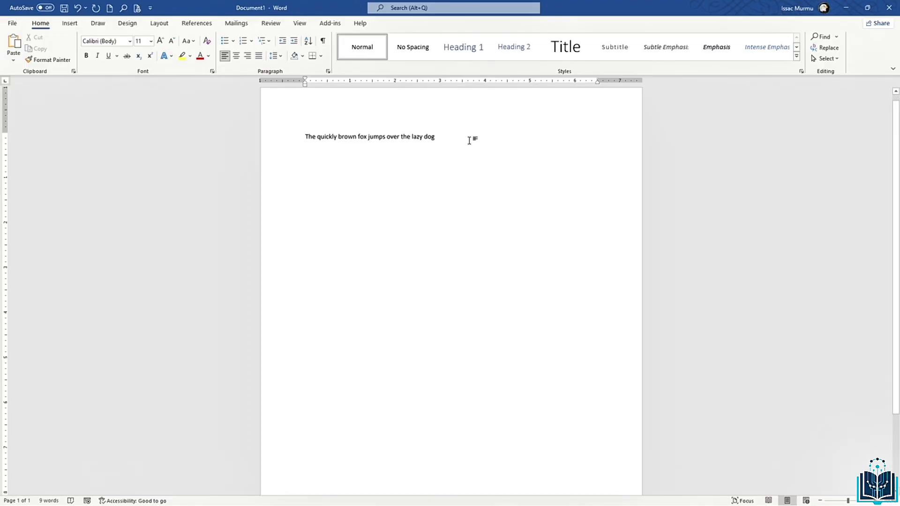
click(272, 135)
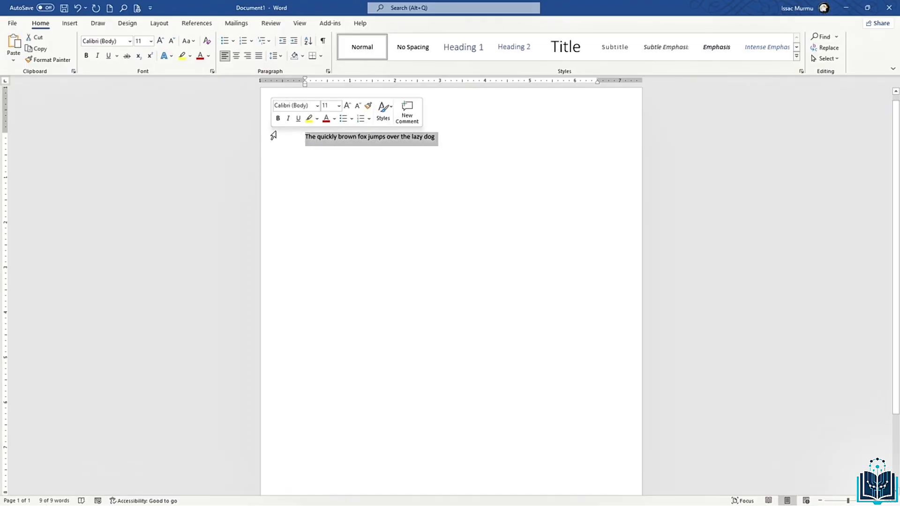
click(386, 137)
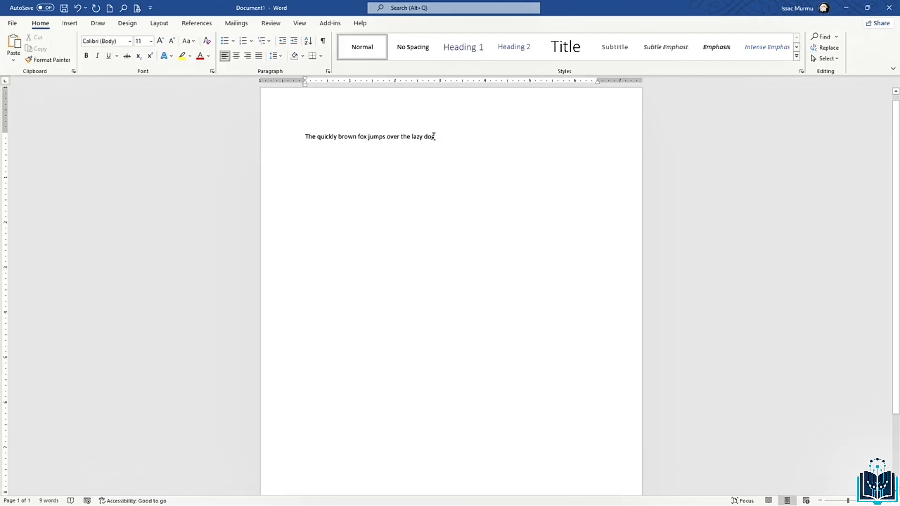
drag(433, 136, 299, 138)
click(431, 137)
- Add a new line reading "Sample text" above the fox sentence
click(306, 137)
key(Return)
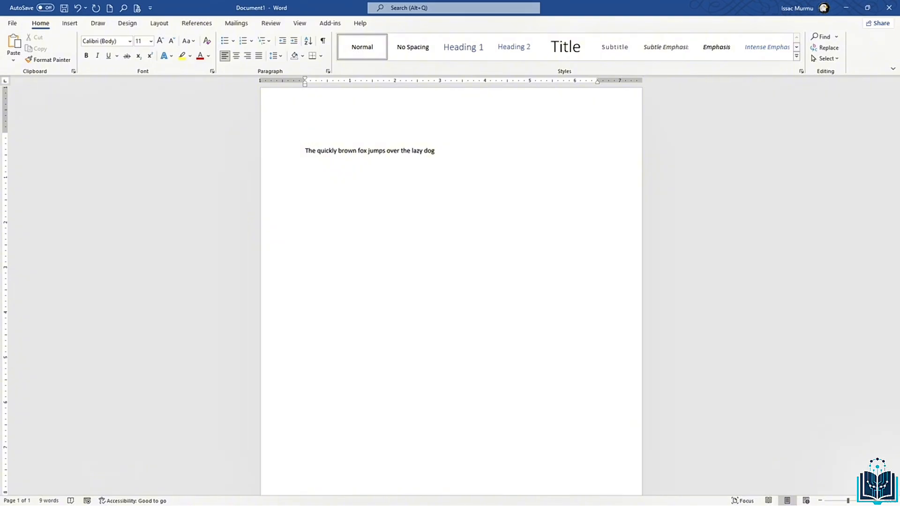
text(This)
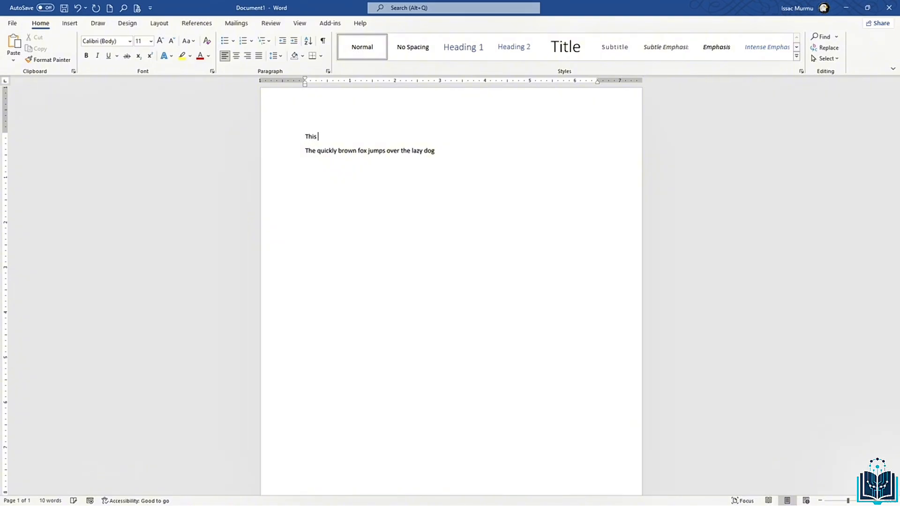
key(BackSpace)
key(BackSpace)
key(BackSpace)
key(BackSpace)
text(Smaple)
key(BackSpace)
key(BackSpace)
key(BackSpace)
key(BackSpace)
text(ample text)
click(411, 151)
click(130, 42)
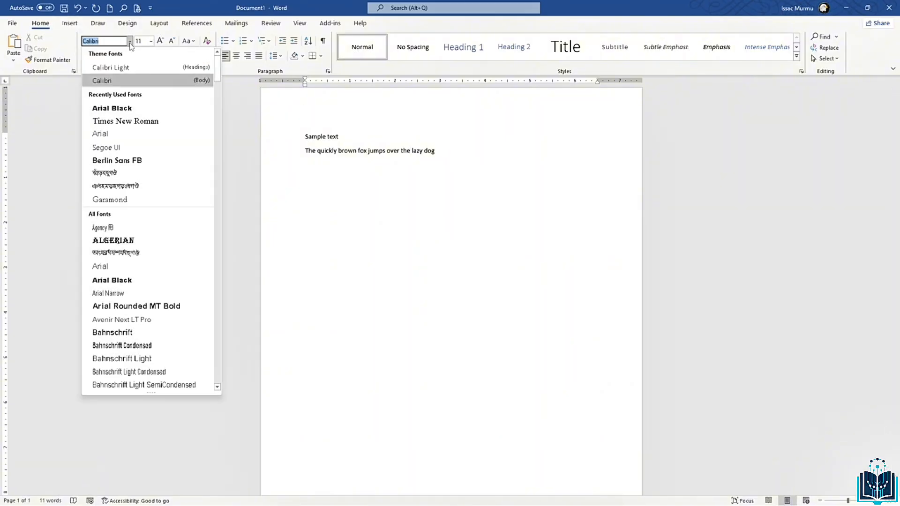
click(126, 115)
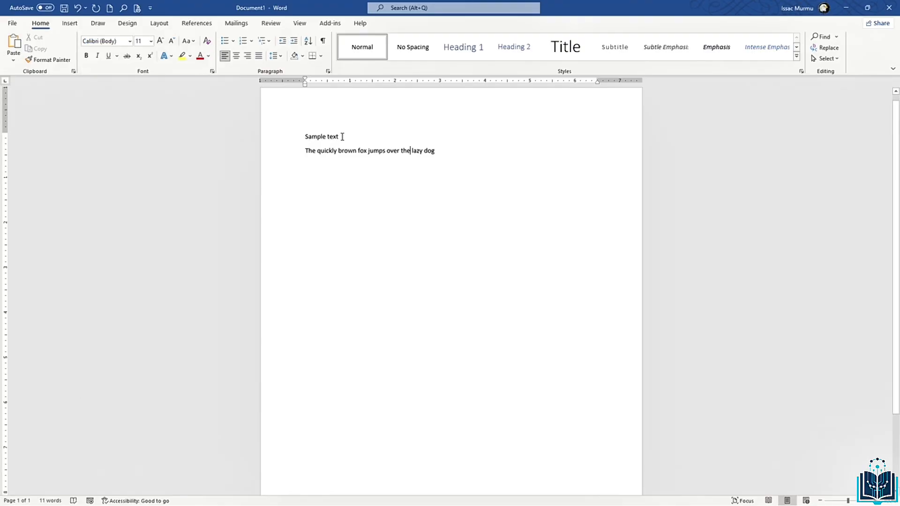
- Format the "Sample text" line in the Arial Black font and make it bold
drag(344, 136, 303, 137)
click(130, 42)
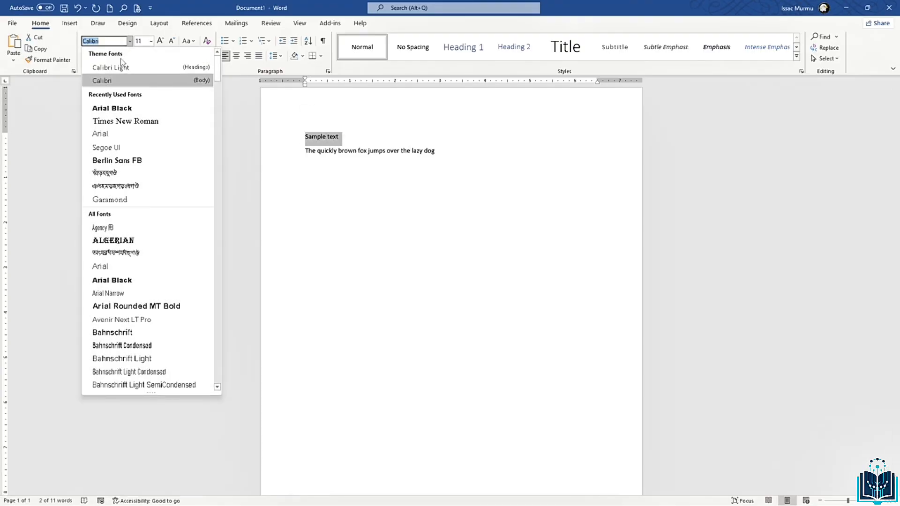
click(118, 109)
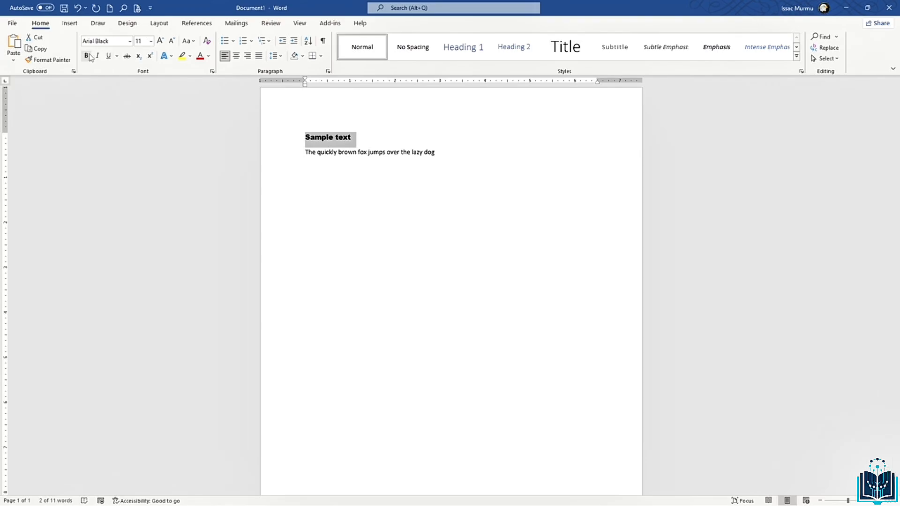
click(86, 56)
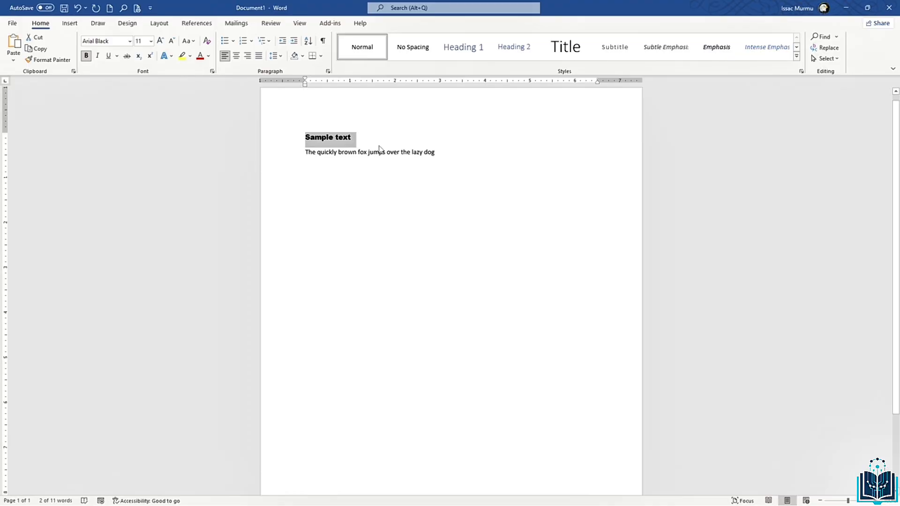
click(358, 138)
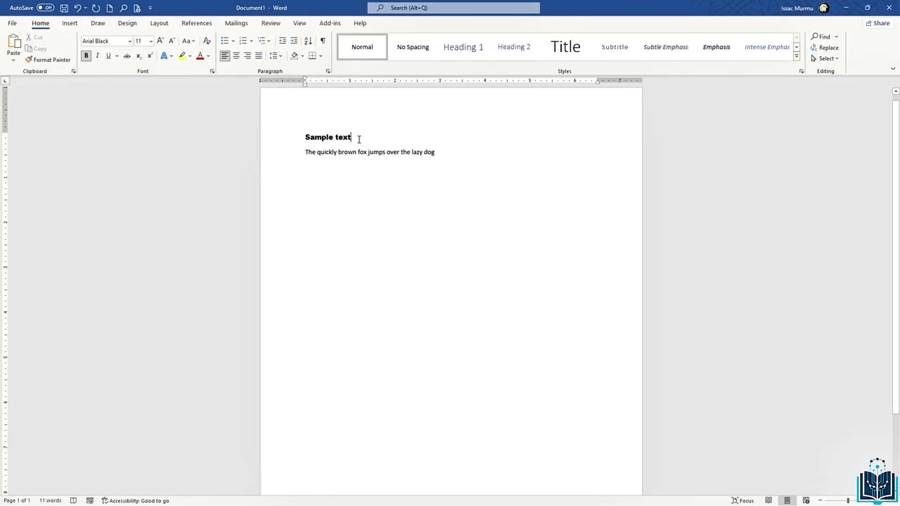
- Set the font size of the "Sample text" line to 14
click(151, 41)
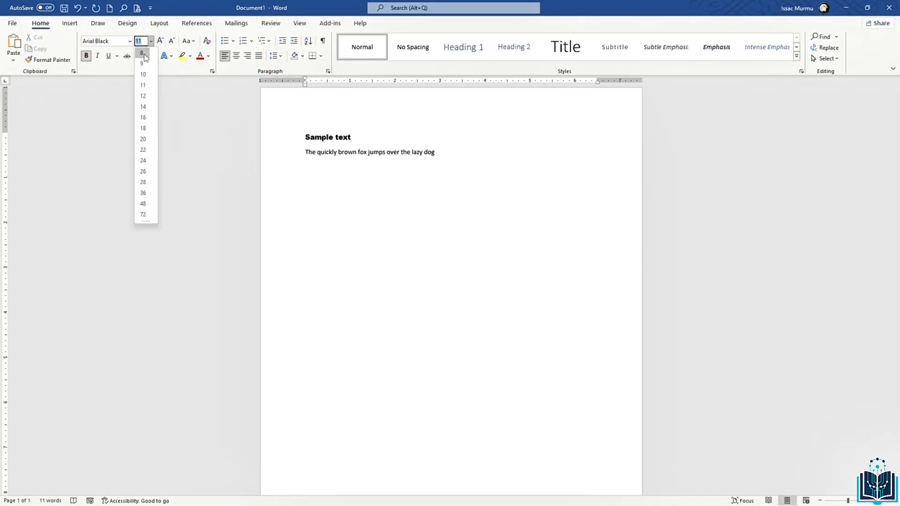
click(149, 107)
drag(357, 136, 285, 127)
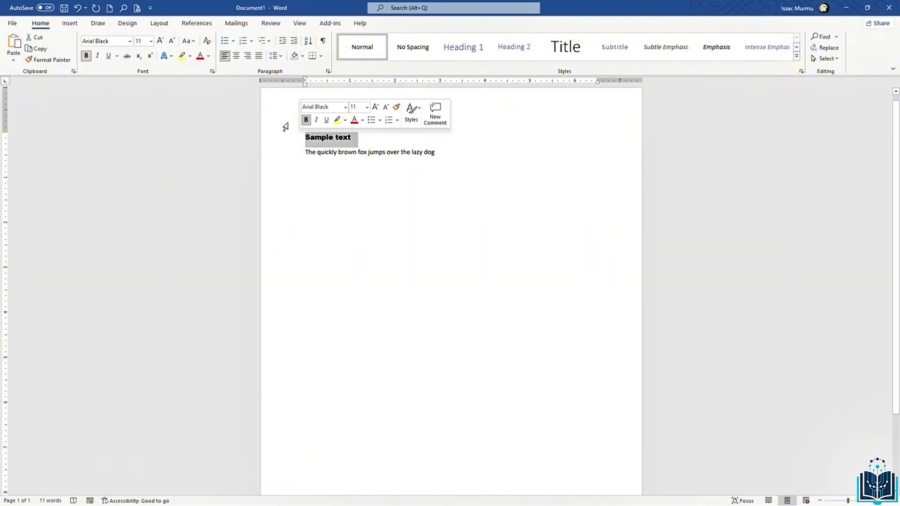
click(150, 41)
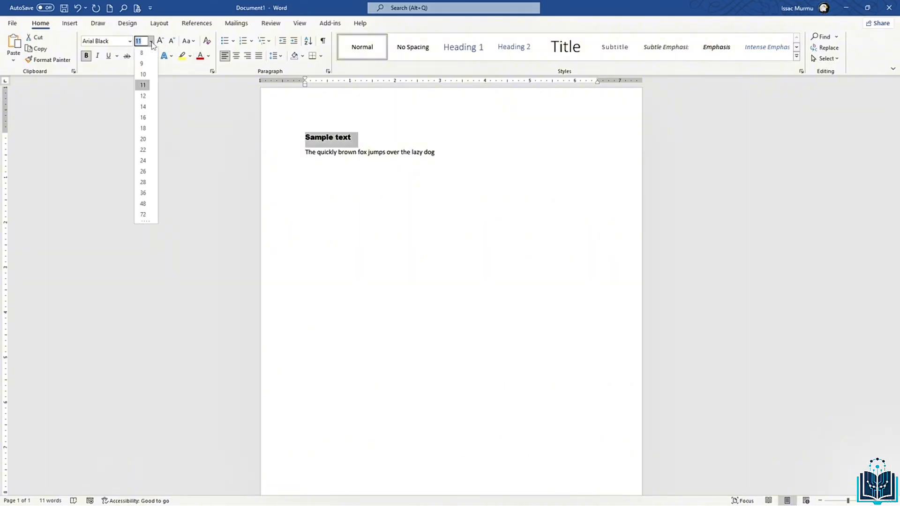
click(144, 108)
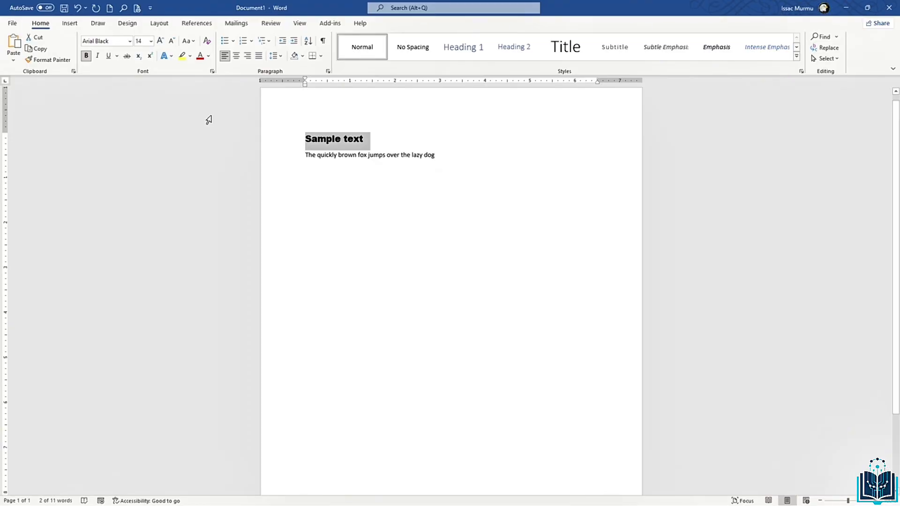
- Insert the stock image of the girl writing at a desk after the end of the fox sentence
click(464, 155)
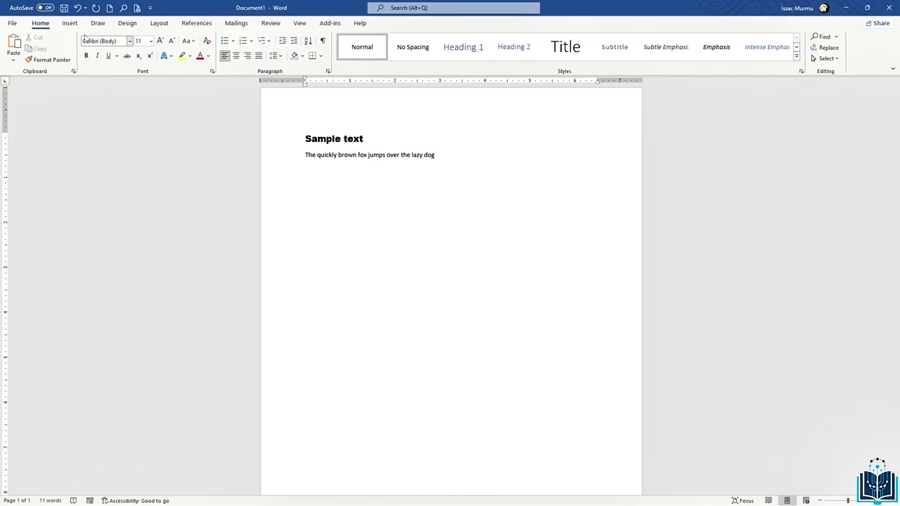
click(70, 23)
click(108, 49)
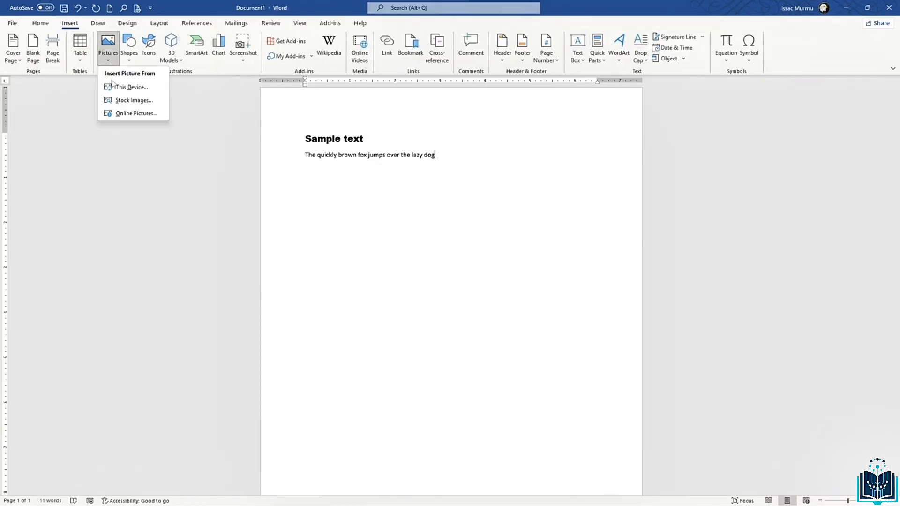
click(126, 100)
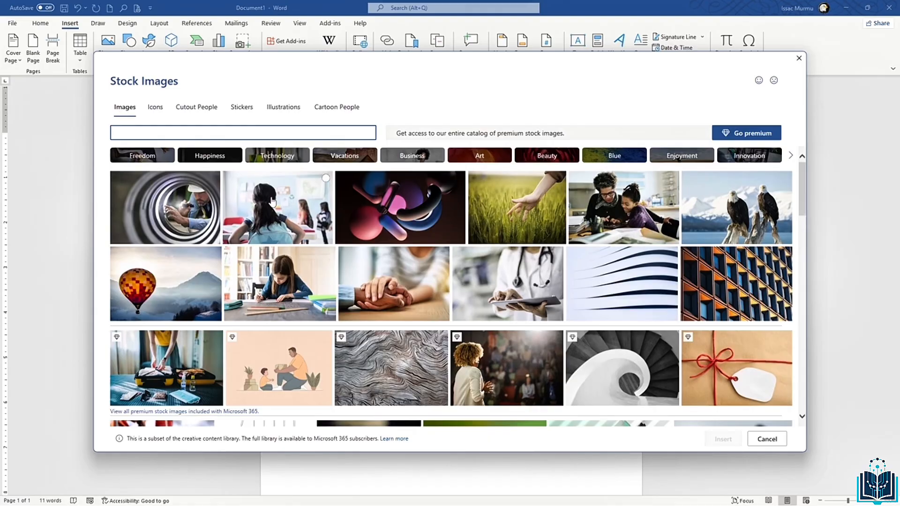
scroll(287, 220, down, 1)
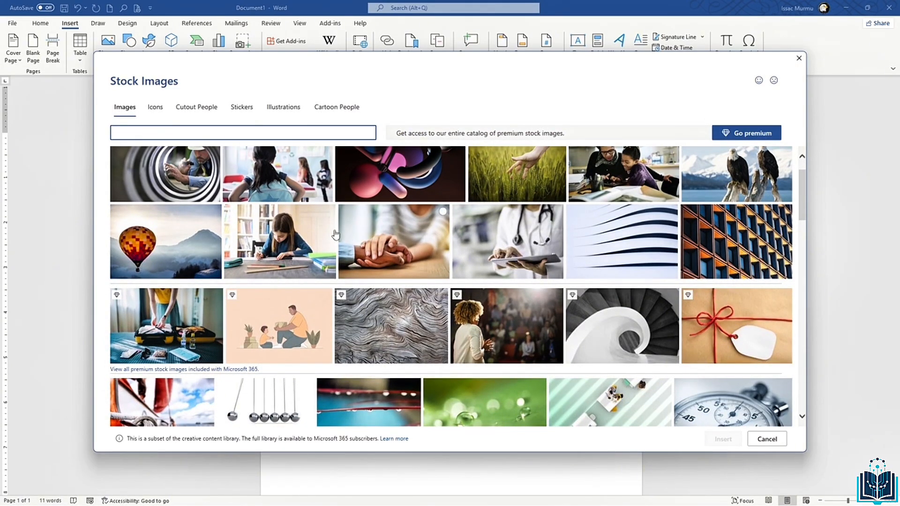
click(283, 226)
click(716, 441)
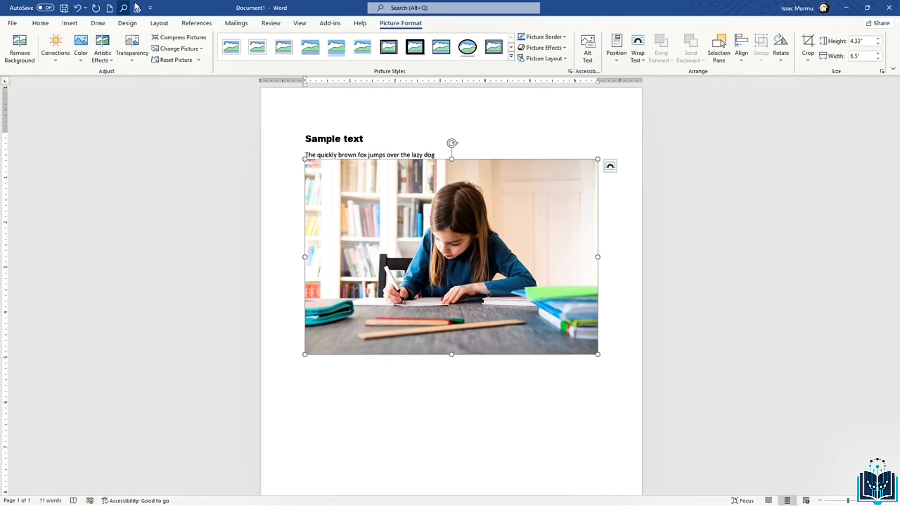
- Open the list of commands available for the Quick Access Toolbar
click(151, 8)
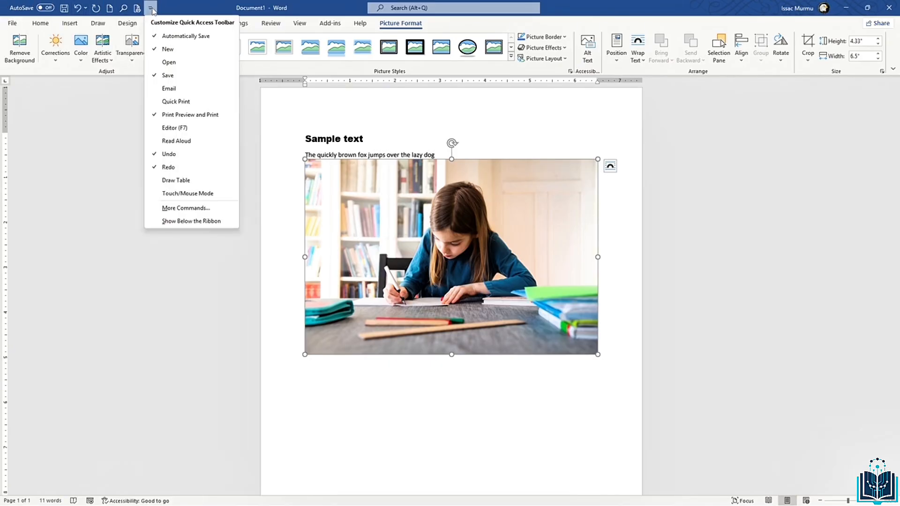
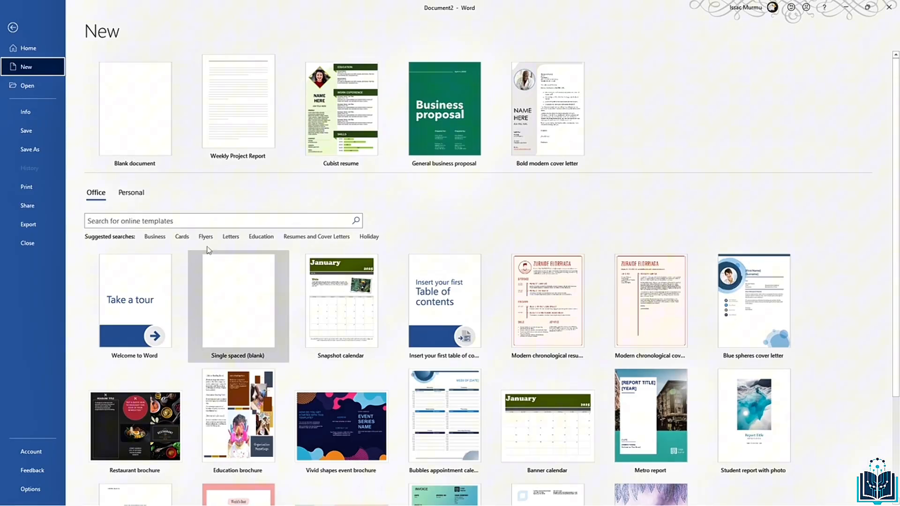
- Create a new document from the Bold modern resume template in the Resumes and Cover Letters category
click(154, 237)
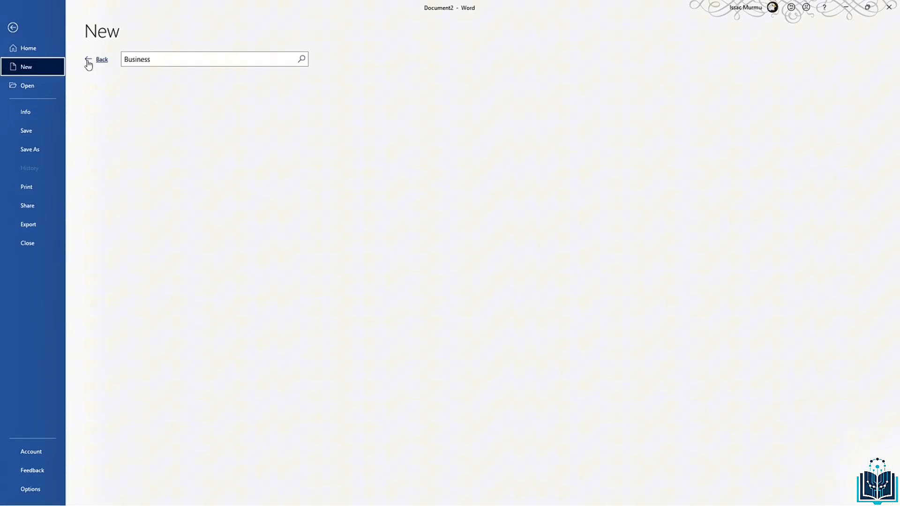
click(88, 61)
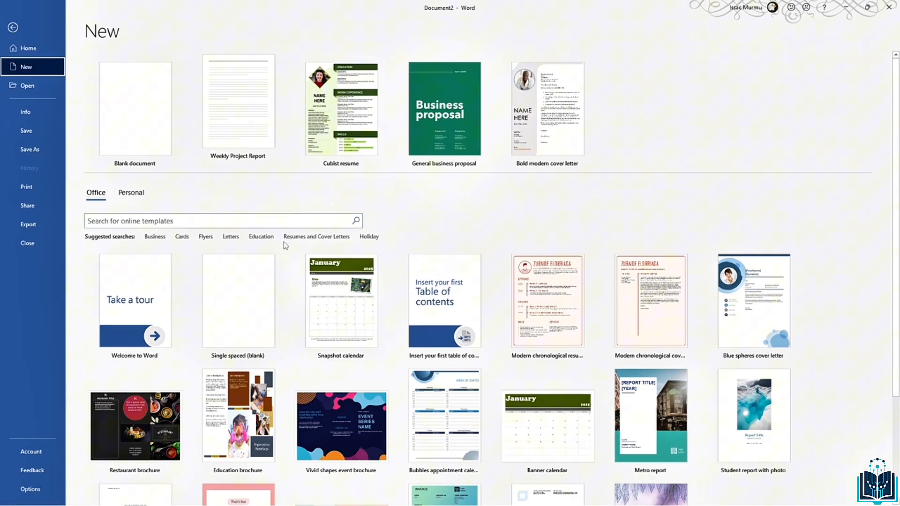
click(298, 237)
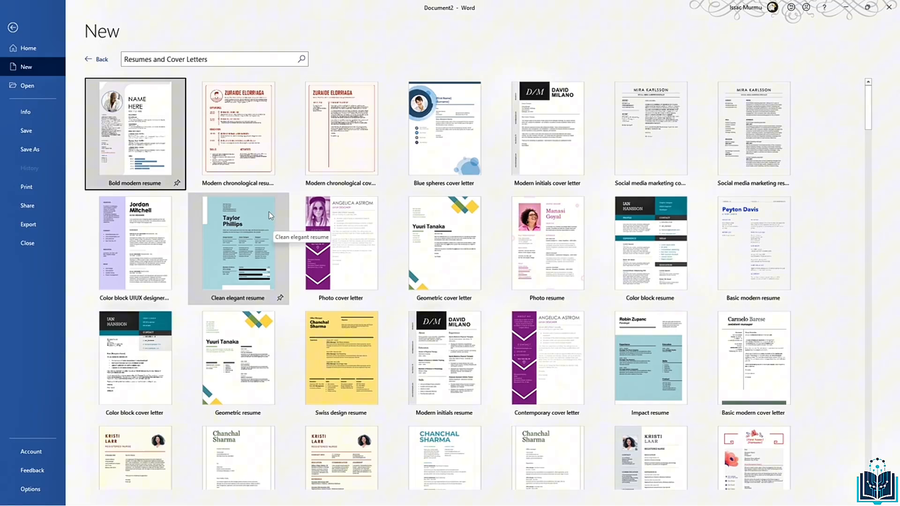
click(147, 150)
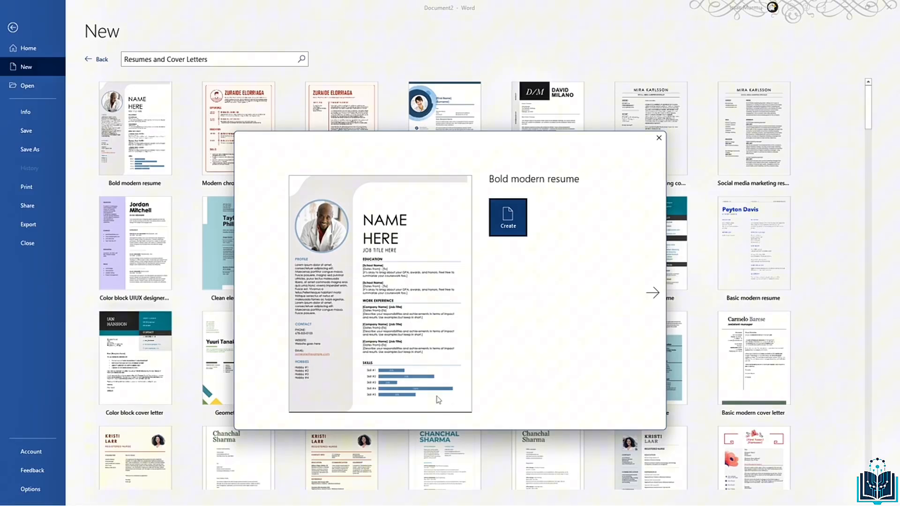
click(500, 225)
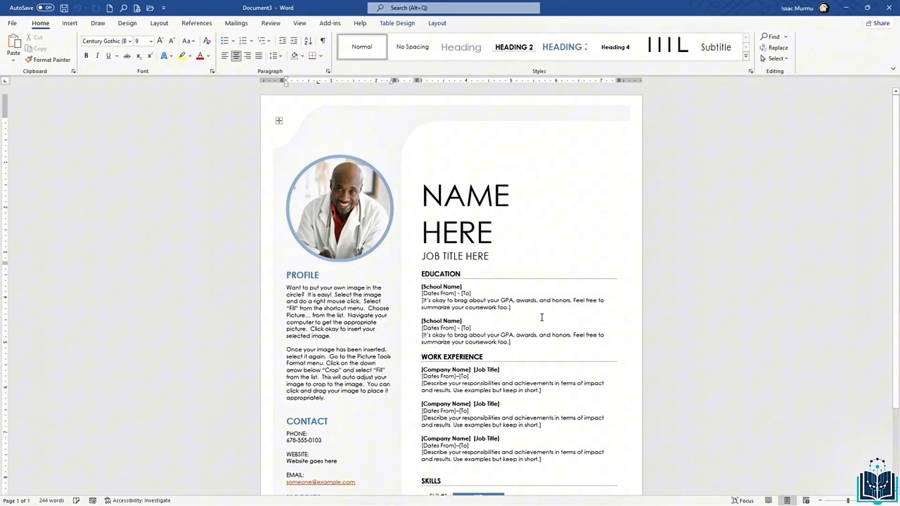
scroll(526, 256, down, 3)
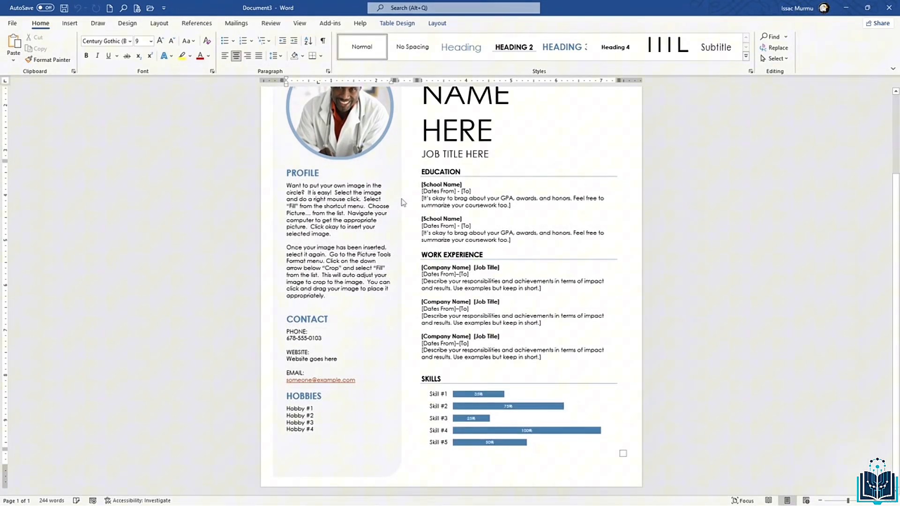
click(377, 215)
triple_click(581, 252)
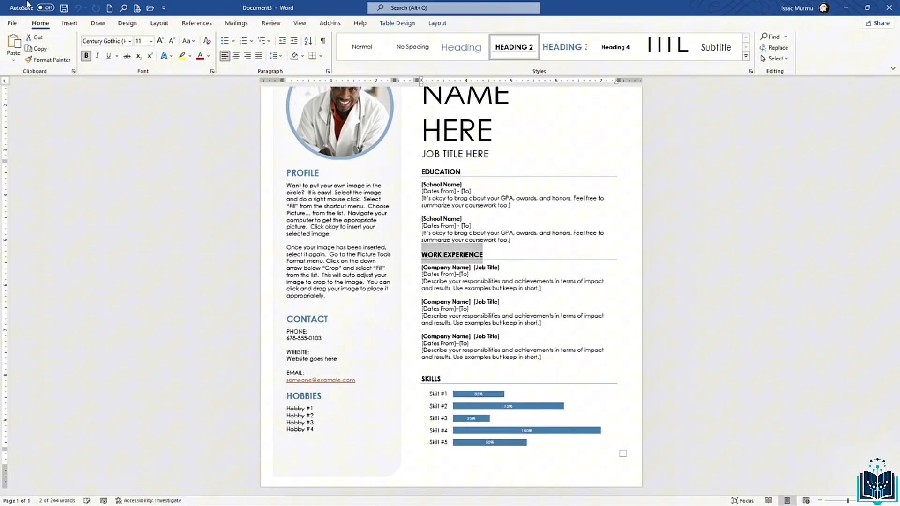
- Open the recent document Quarterly_Marketing_Report_Q3_2025 from the Documents folder
click(12, 24)
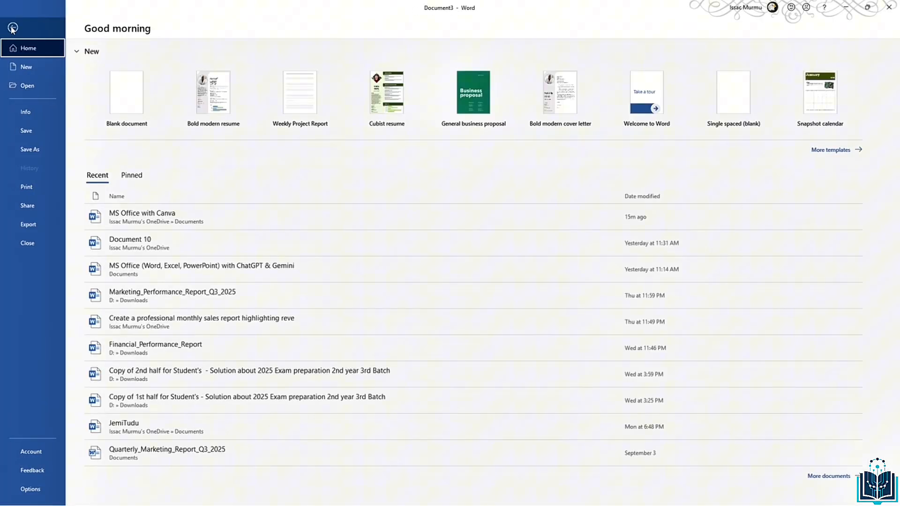
click(36, 87)
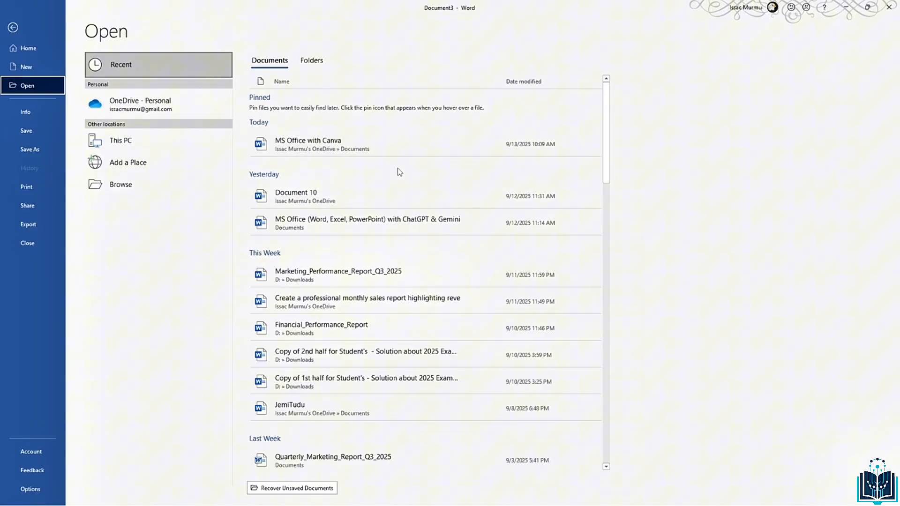
scroll(399, 160, down, 2)
scroll(403, 155, down, 2)
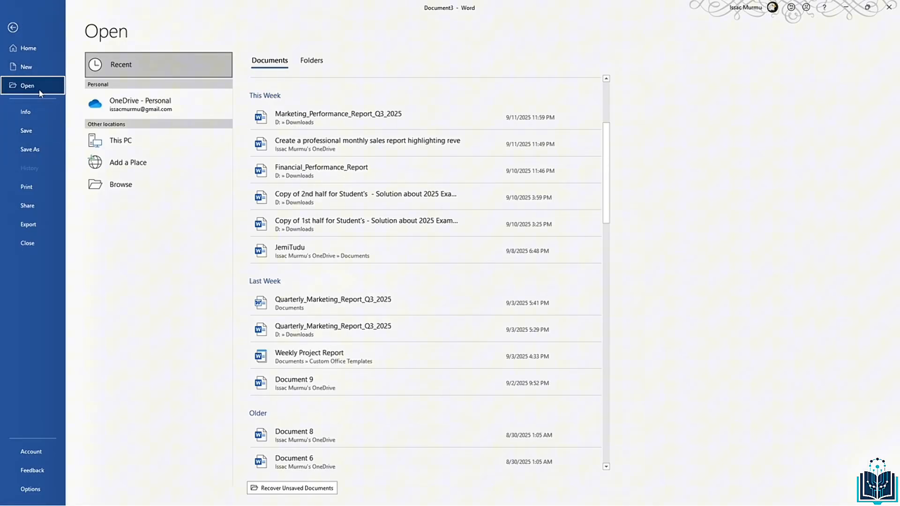
click(355, 311)
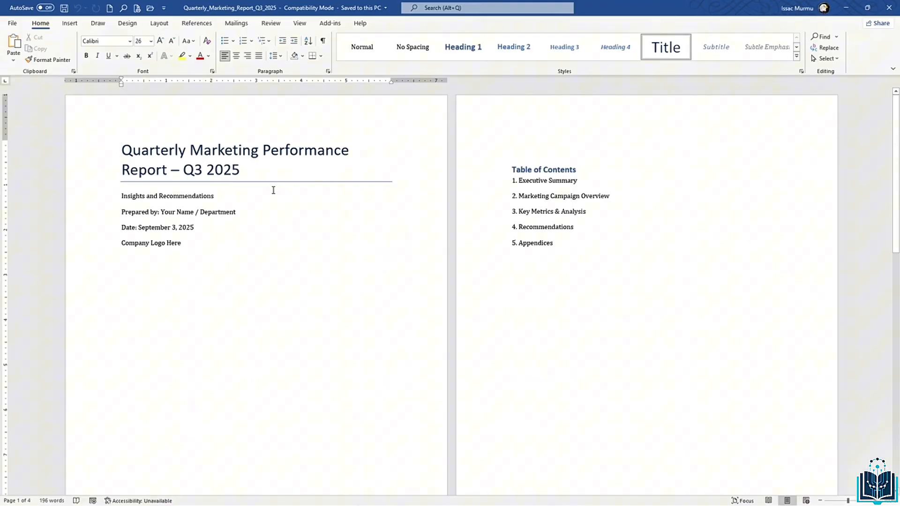
- Look through the quarterly marketing report from the title page to the appendices and back
scroll(556, 208, down, 5)
scroll(562, 219, down, 7)
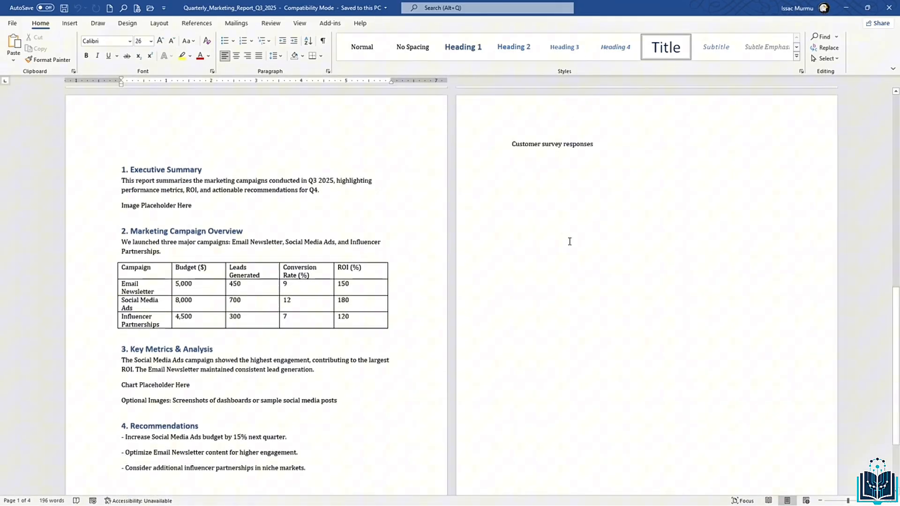
click(323, 420)
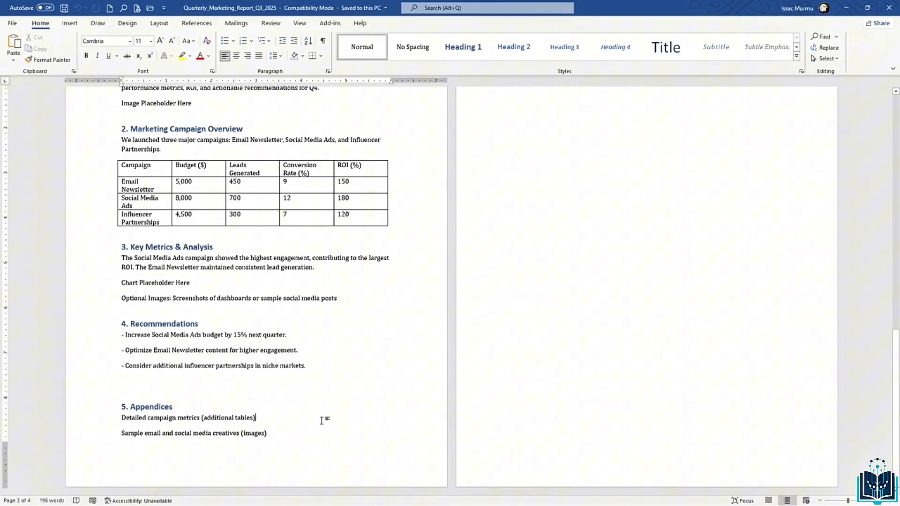
scroll(629, 250, up, 2)
scroll(628, 251, up, 3)
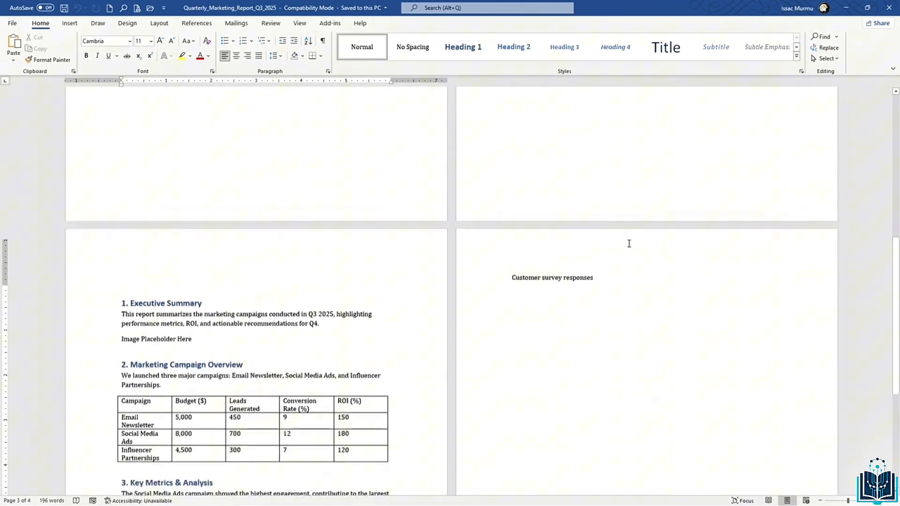
scroll(620, 249, down, 2)
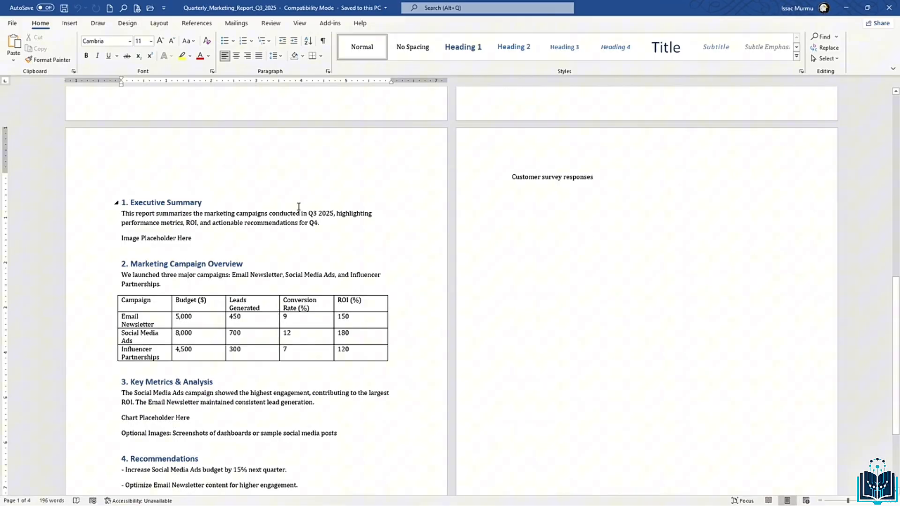
scroll(428, 183, up, 10)
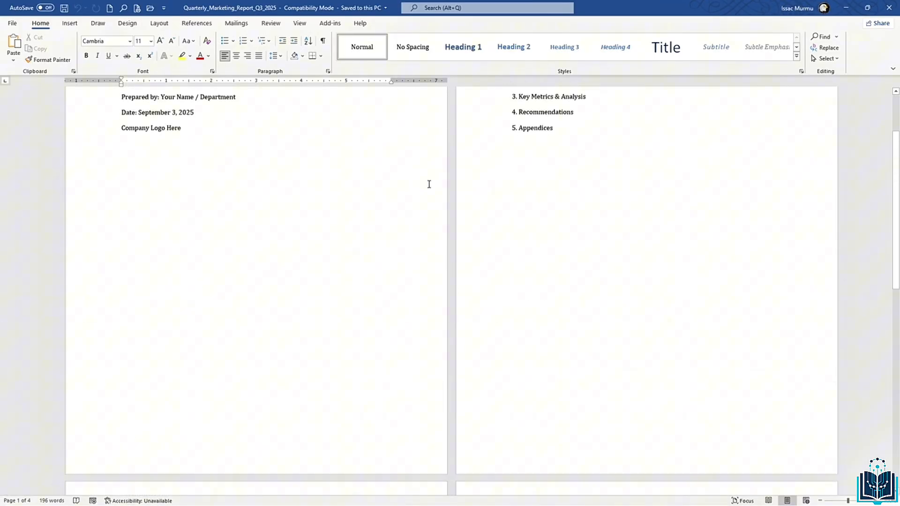
scroll(429, 184, up, 1)
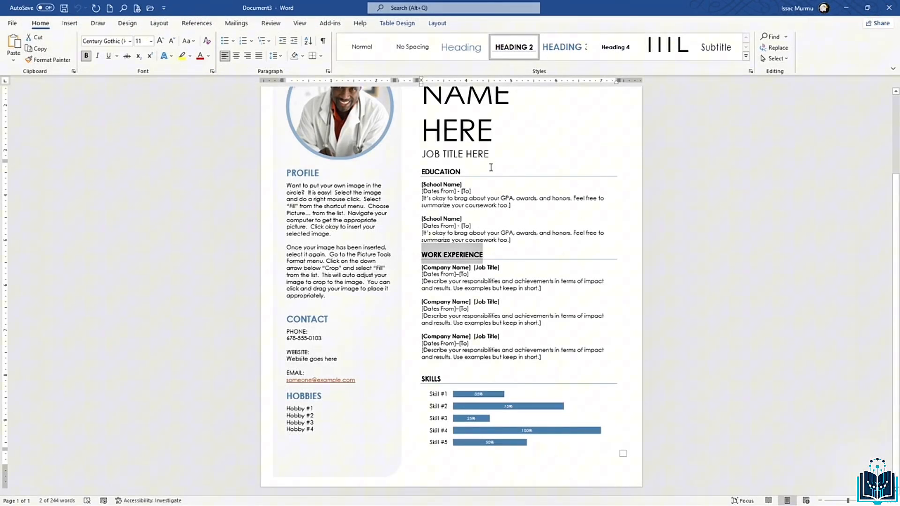
- Save the resume in this PC's Documents folder as a Word document named "Resume of mine"
triple_click(529, 127)
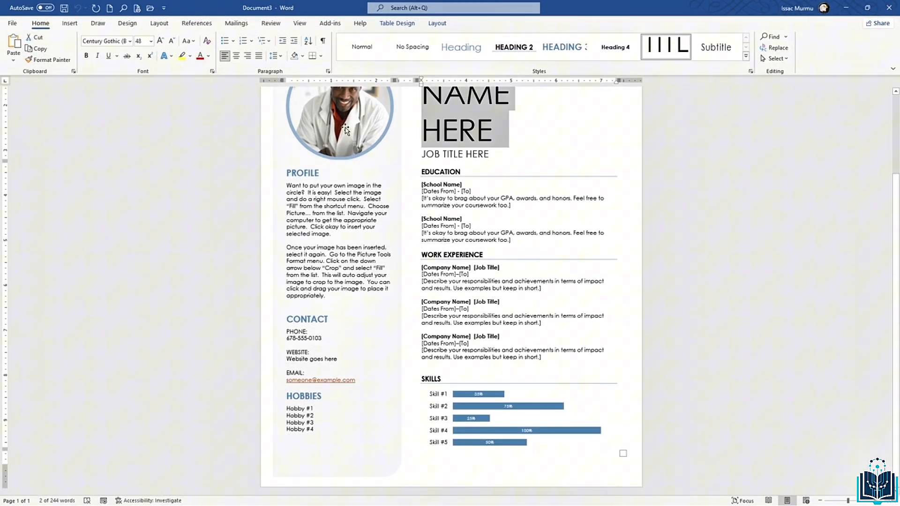
click(13, 22)
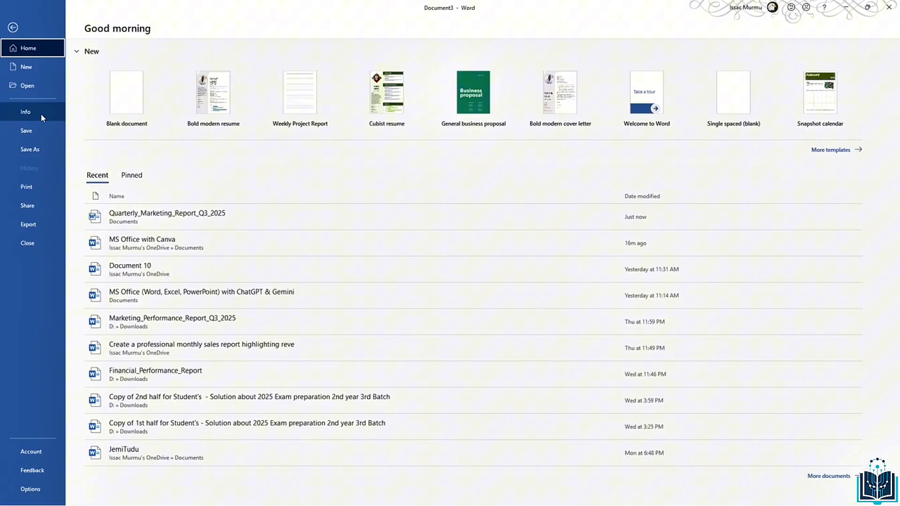
click(39, 151)
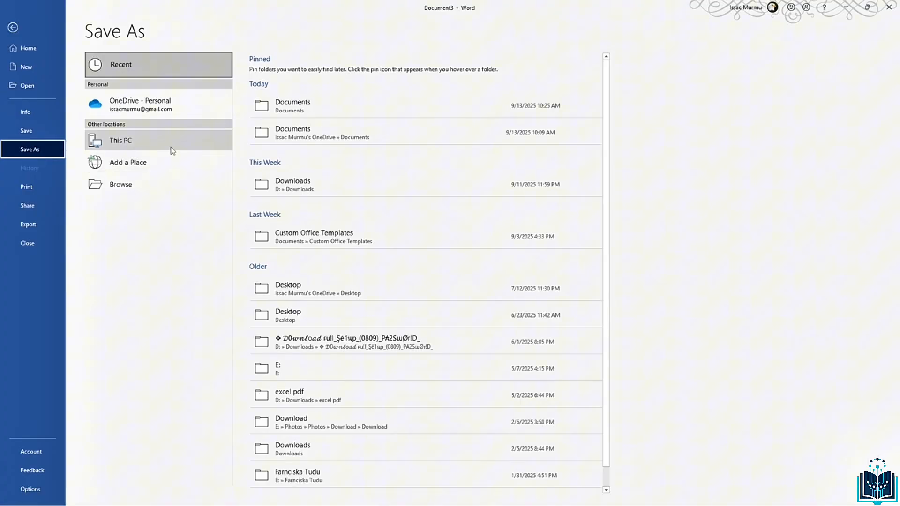
click(151, 141)
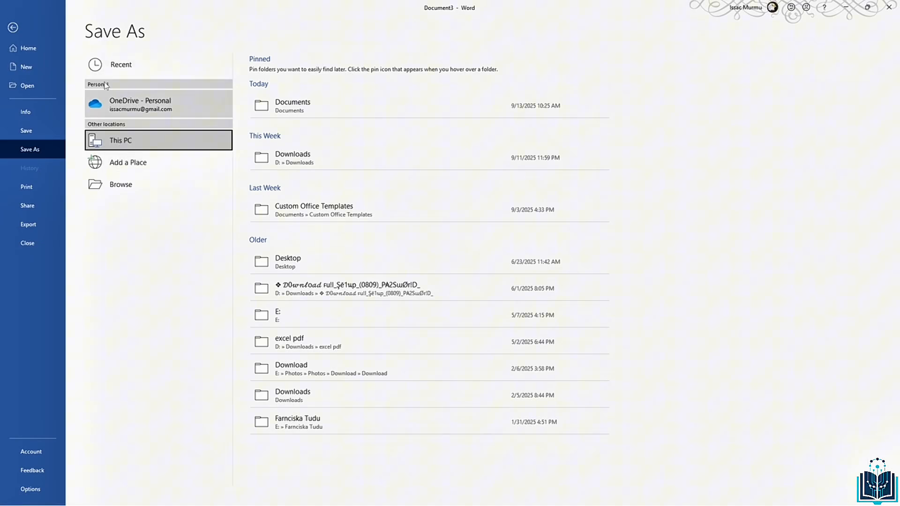
click(327, 110)
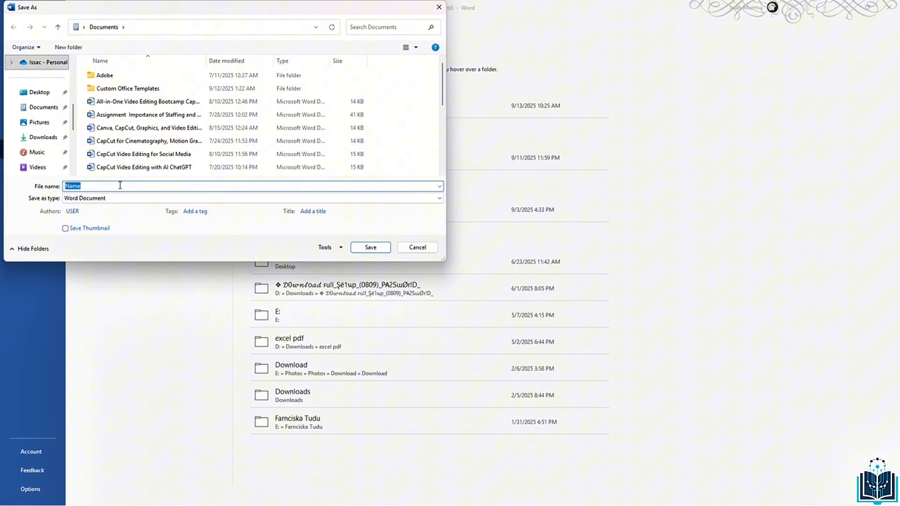
key(BackSpace)
text(Resume of mine)
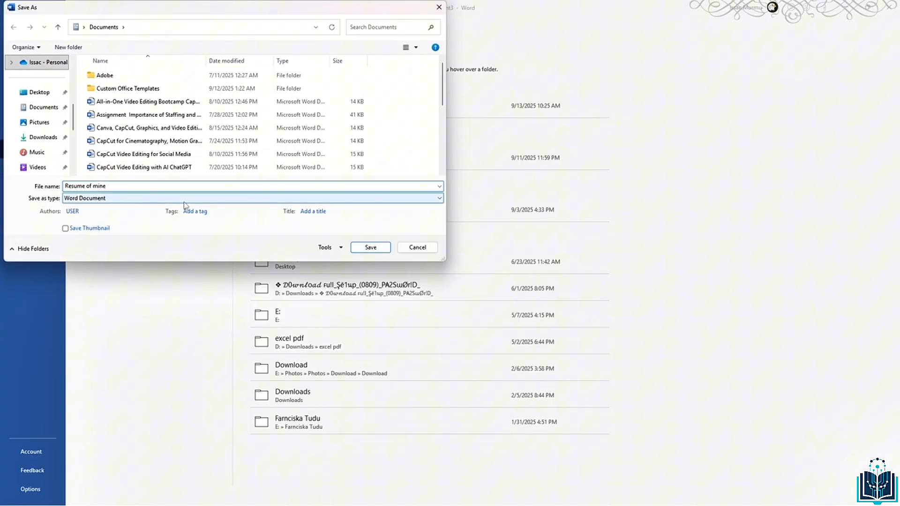
click(380, 249)
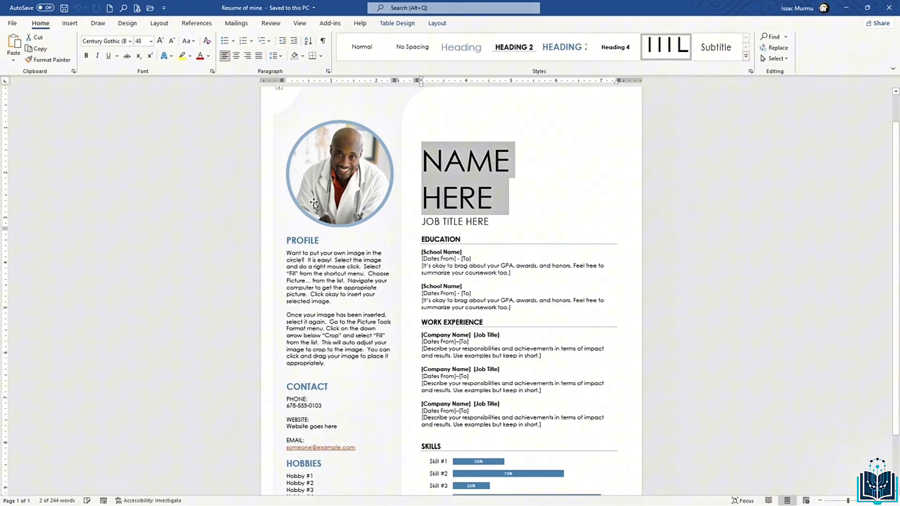
- Save the resume again under its existing name and location
click(13, 23)
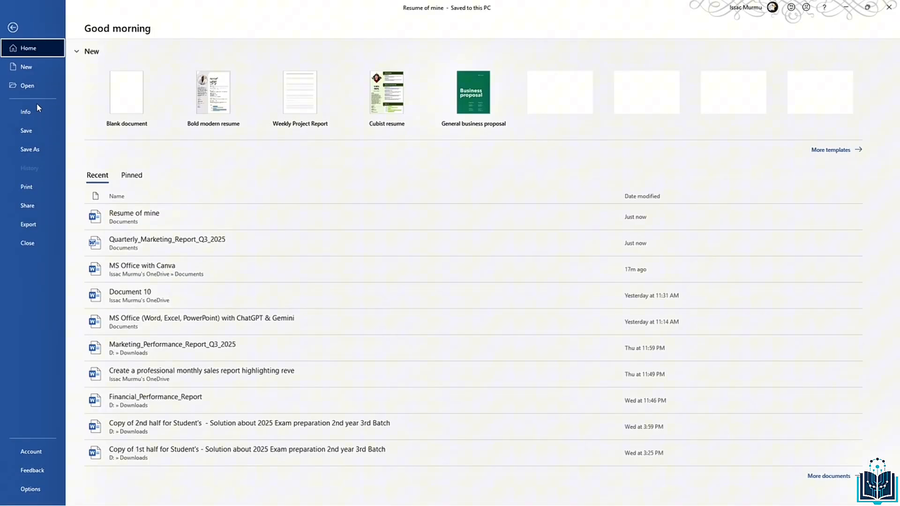
click(38, 131)
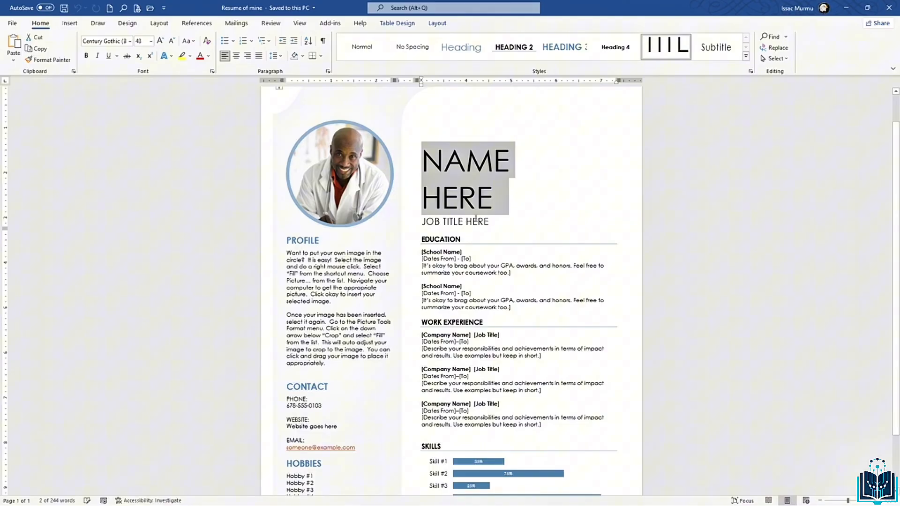
double_click(502, 245)
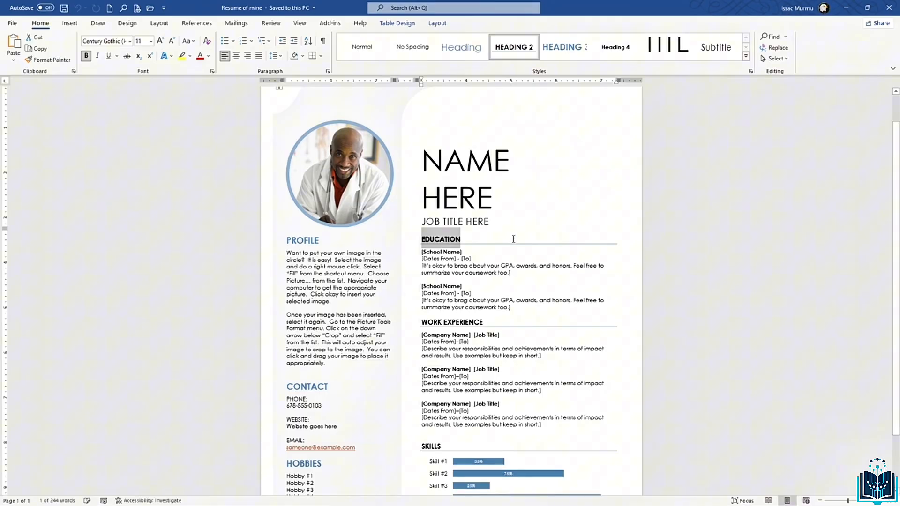
double_click(483, 287)
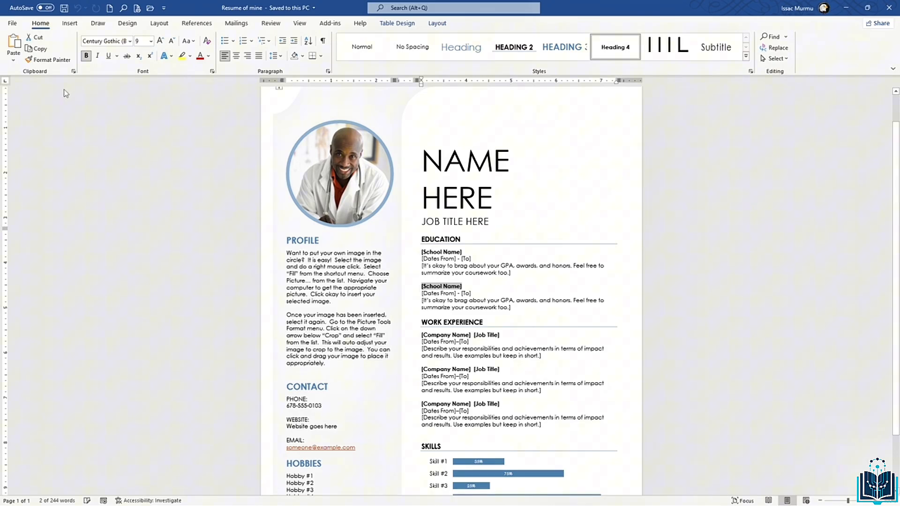
click(13, 24)
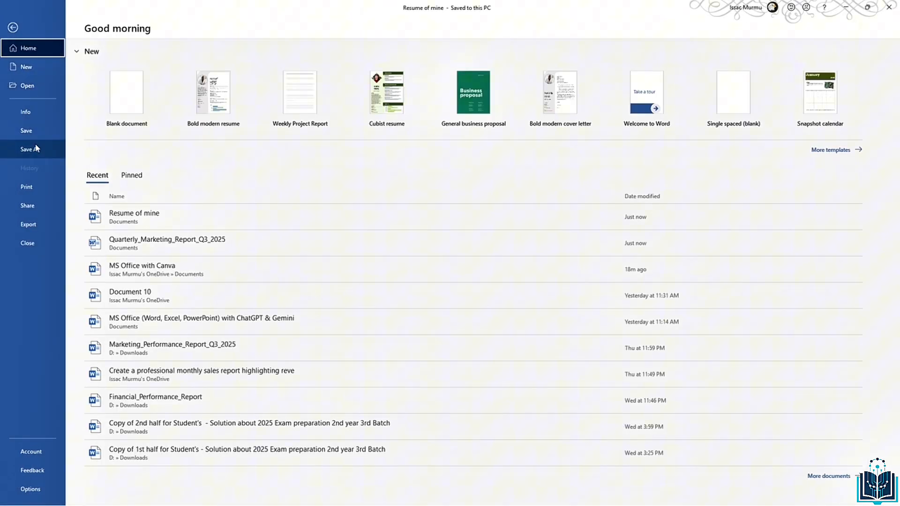
click(34, 147)
click(291, 117)
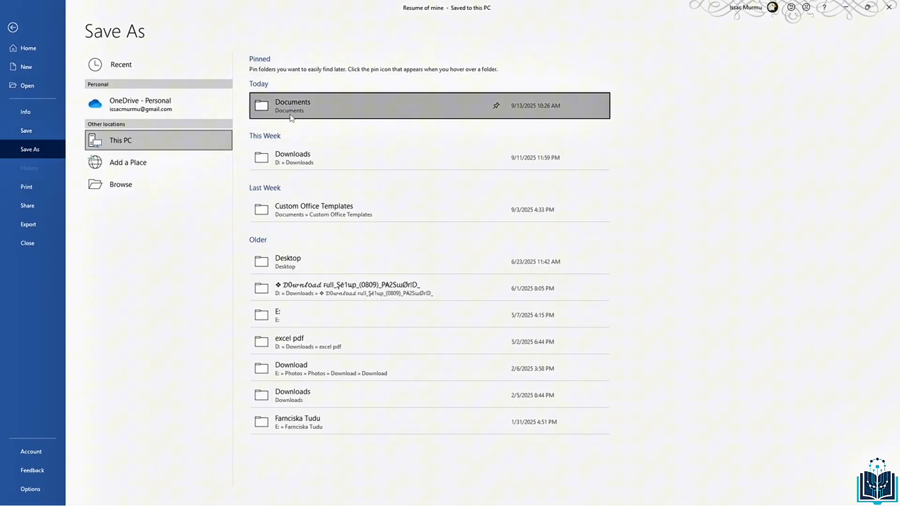
click(123, 183)
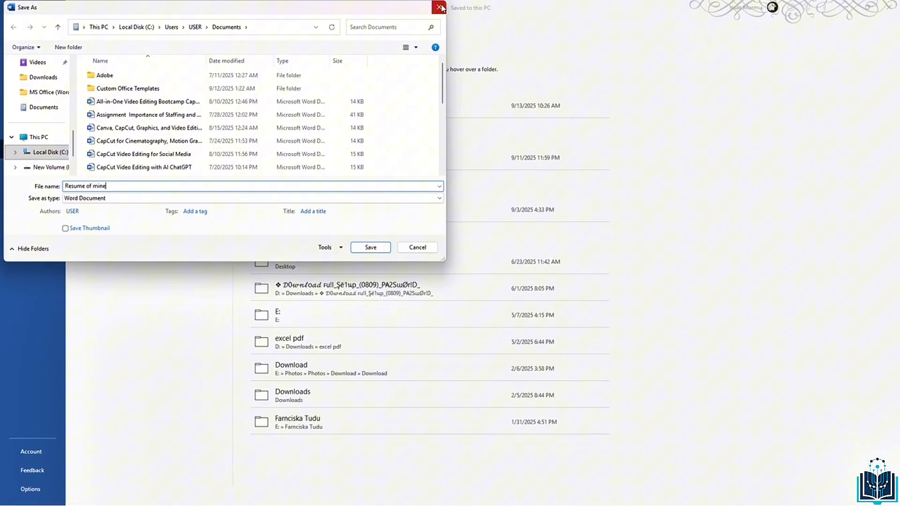
key(Return)
click(12, 28)
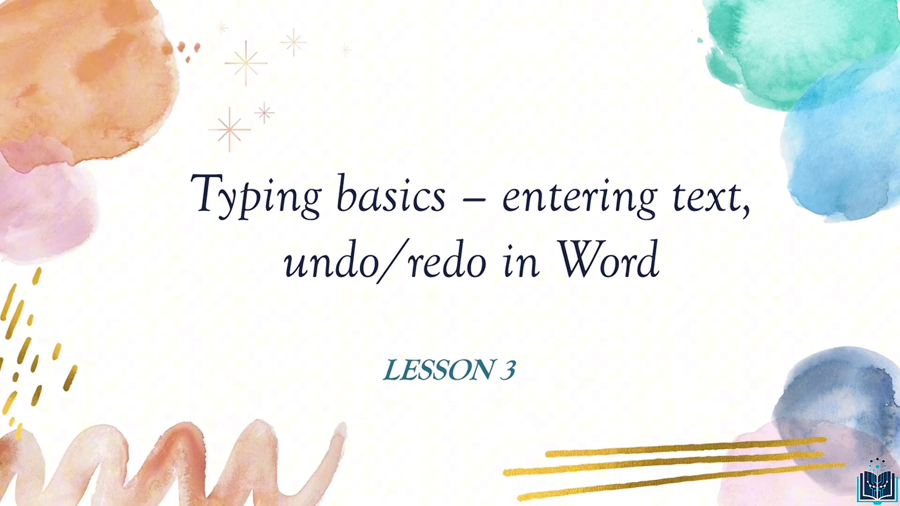
- Switch from the slide show to the blank Document2 in Word and place the text cursor on its first line
key(alt+Tab)
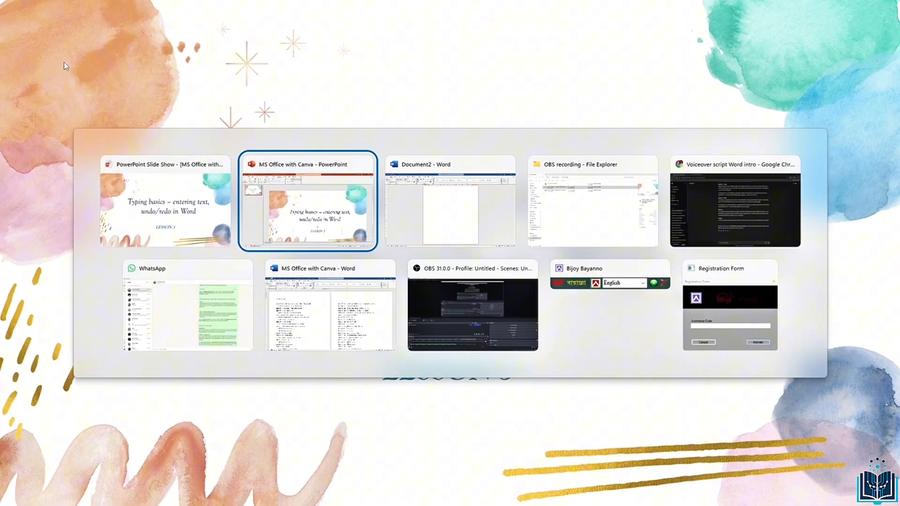
key(alt+Tab)
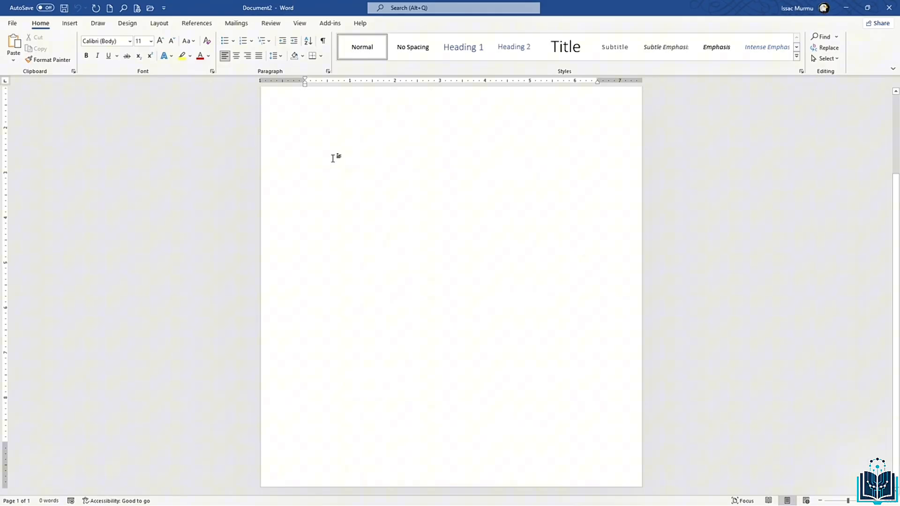
click(355, 122)
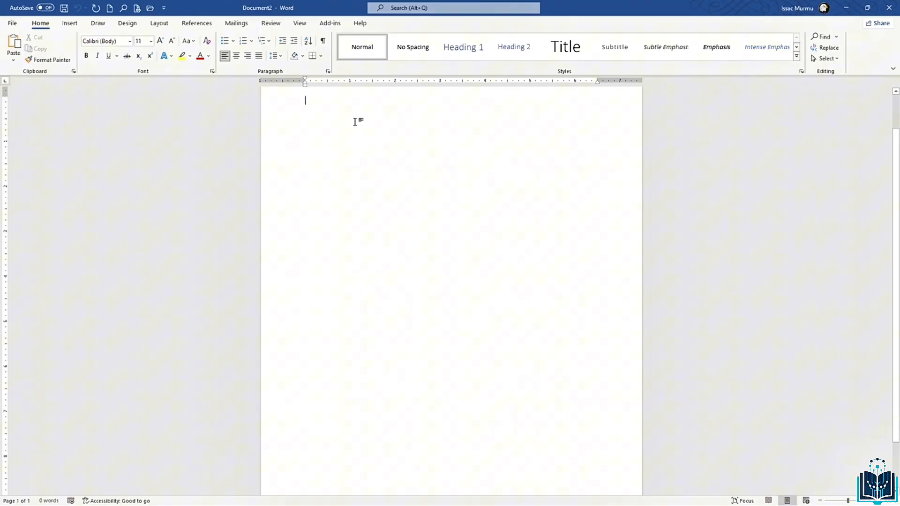
- Enter the sentence "Microsoft word makes typing easy and efficient." on the first line of the blank document
text(Mi)
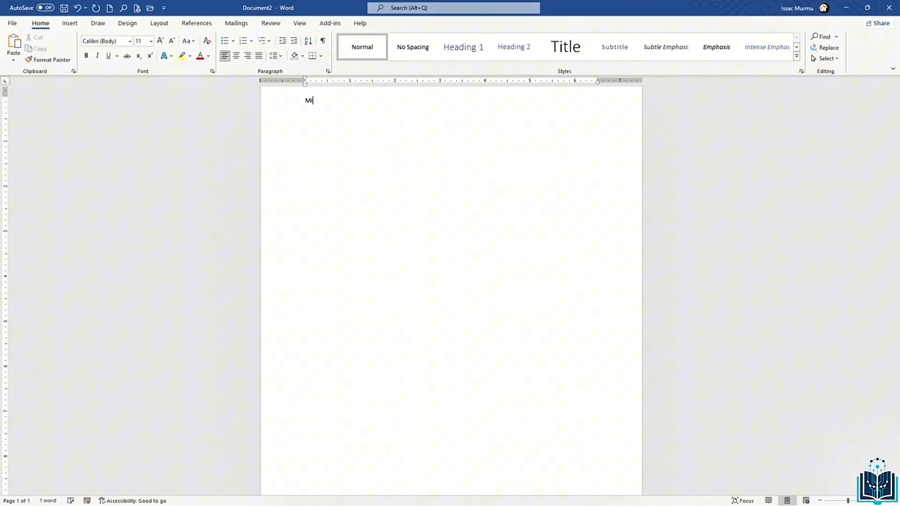
text(crosoft w)
text(ord makes typing easy and )
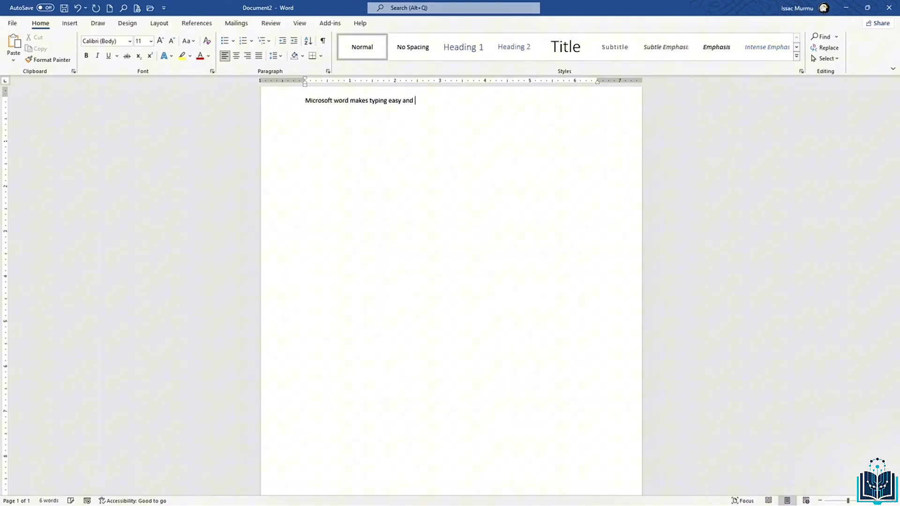
text(efficent)
key(Return)
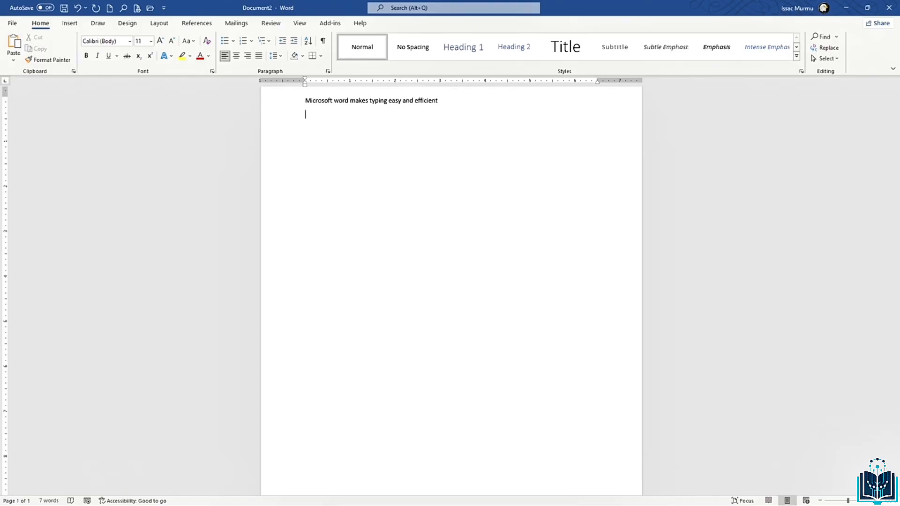
click(443, 101)
text(.)
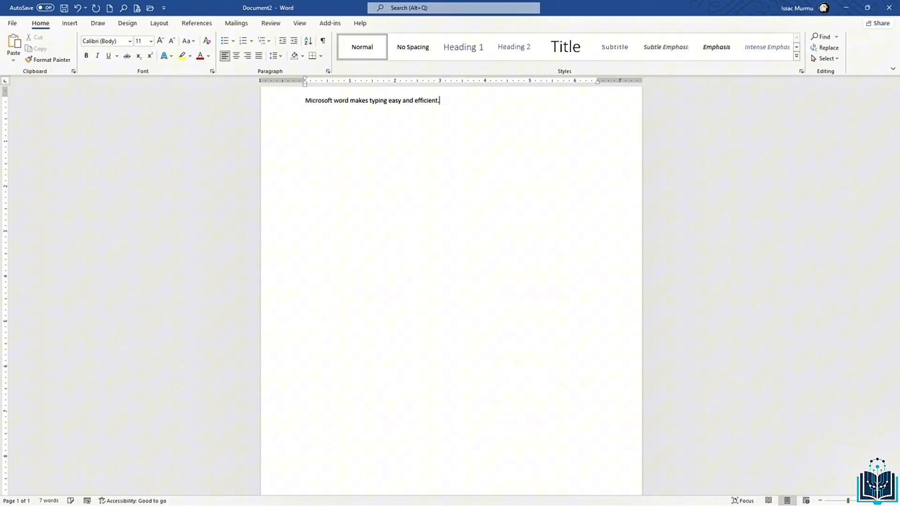
- Copy the whole sentence and paste it repeatedly, beside the original and on the lines below
drag(441, 100, 305, 101)
key(ctrl+c)
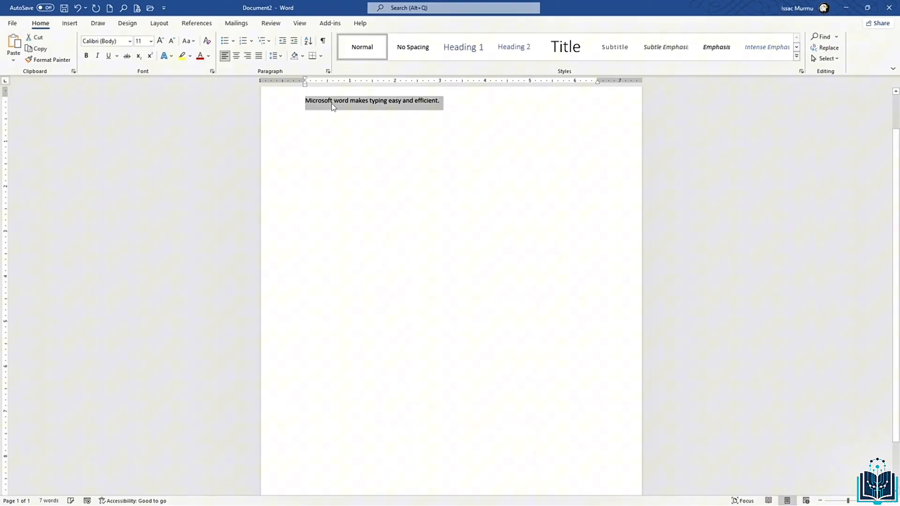
click(446, 101)
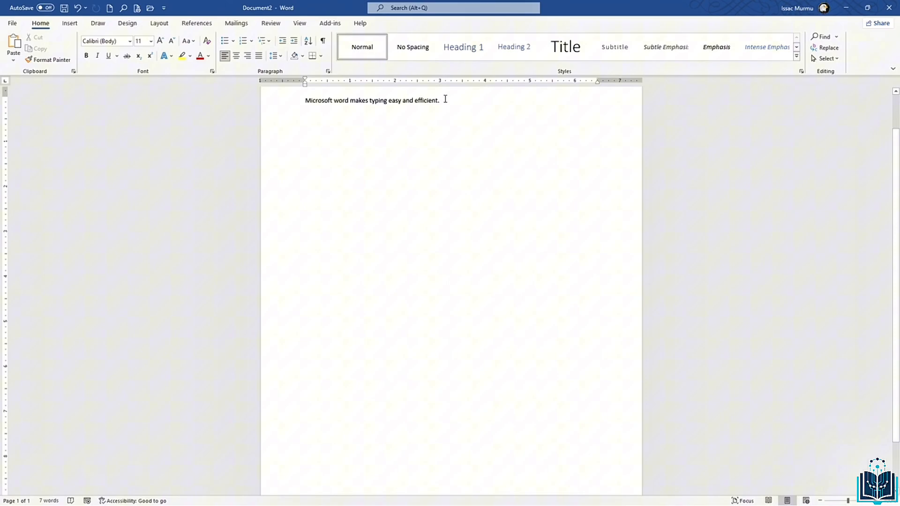
key(ctrl+v)
key(ctrl+v)
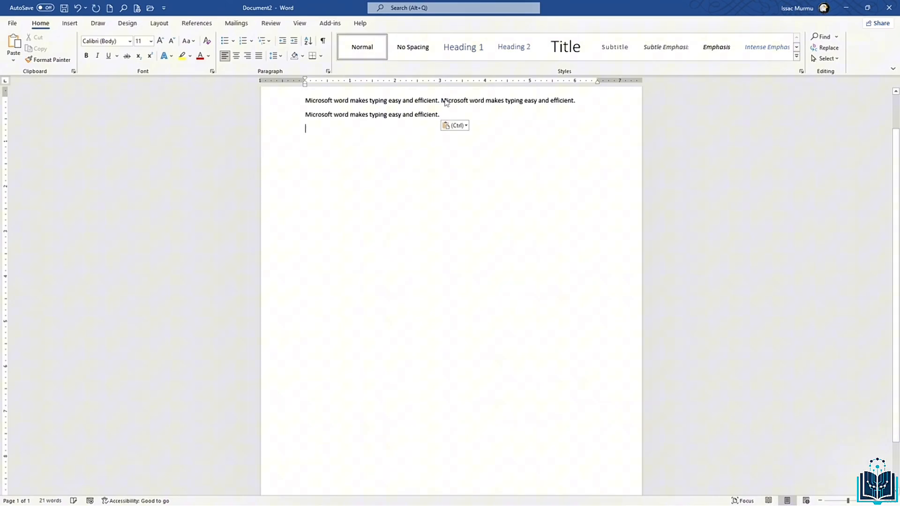
key(ctrl+v)
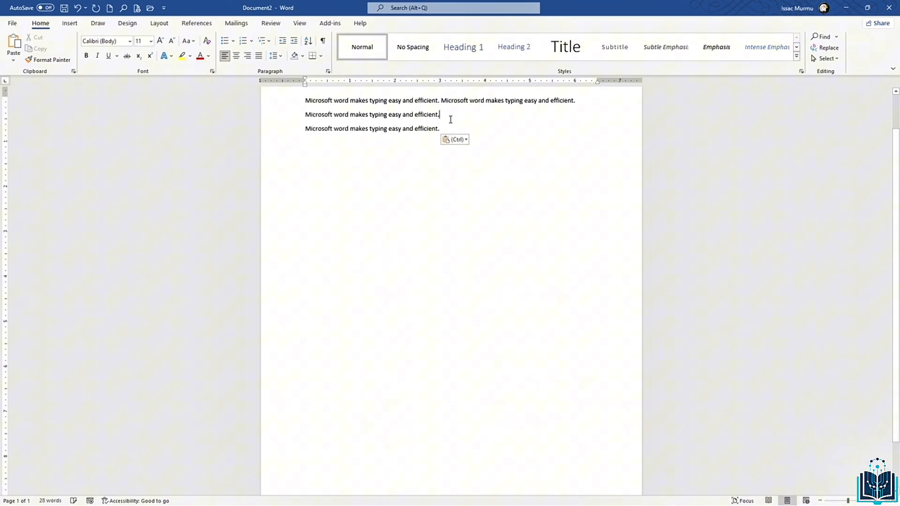
key(ctrl+v)
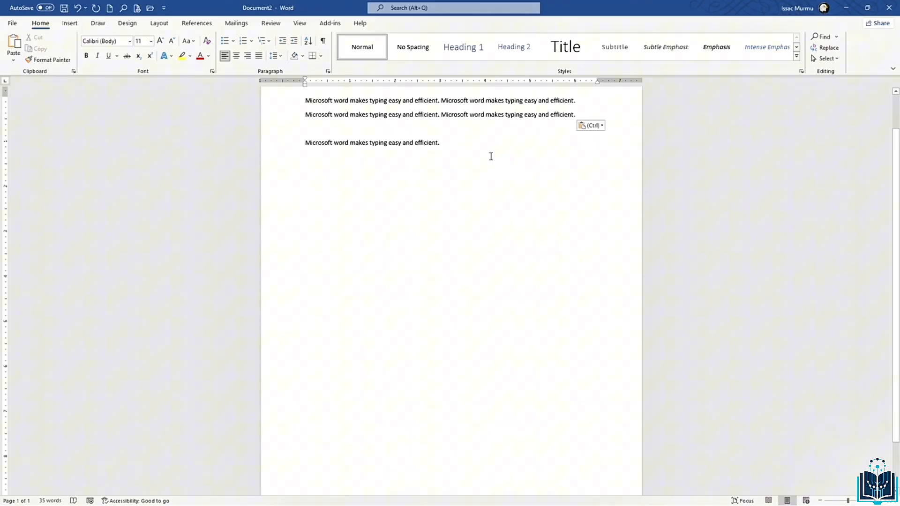
- Enter "microsoft" on a new last line, undo its automatic capitalization and the typing, and redo the typing
key(Return)
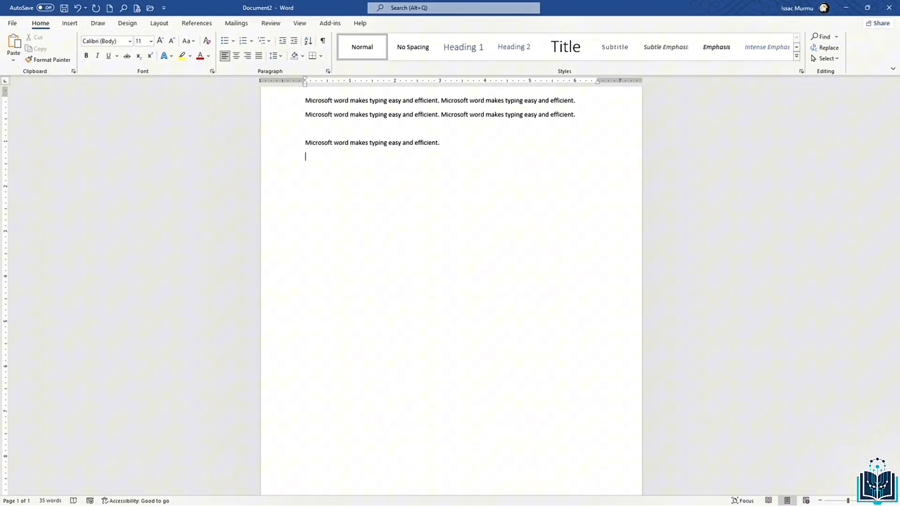
text(microsoft)
key(ctrl+z)
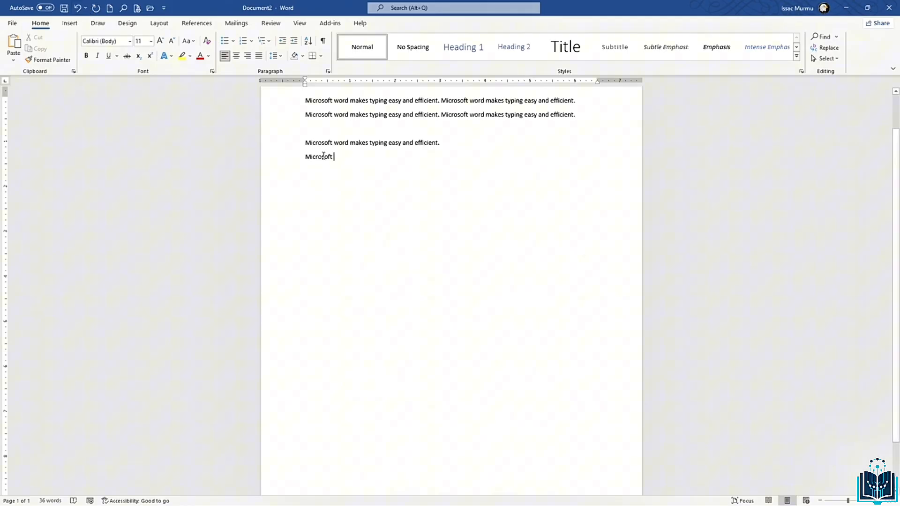
click(77, 8)
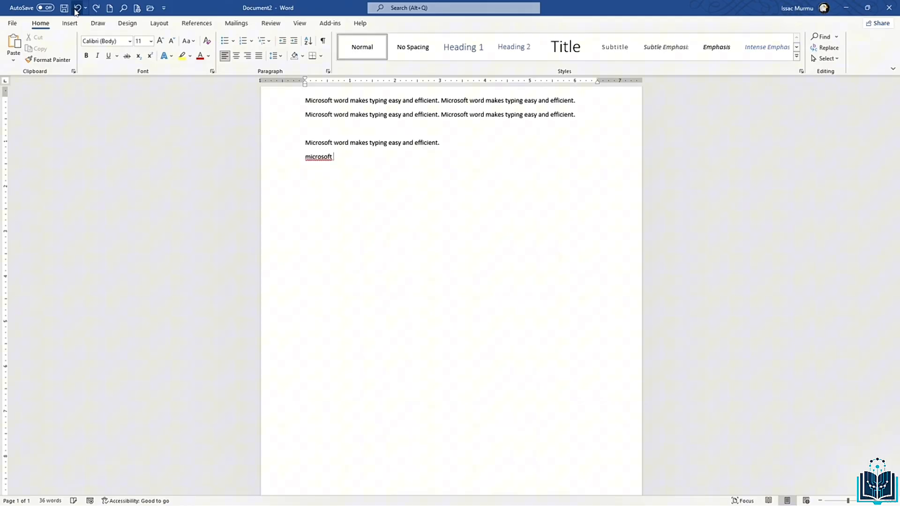
click(77, 8)
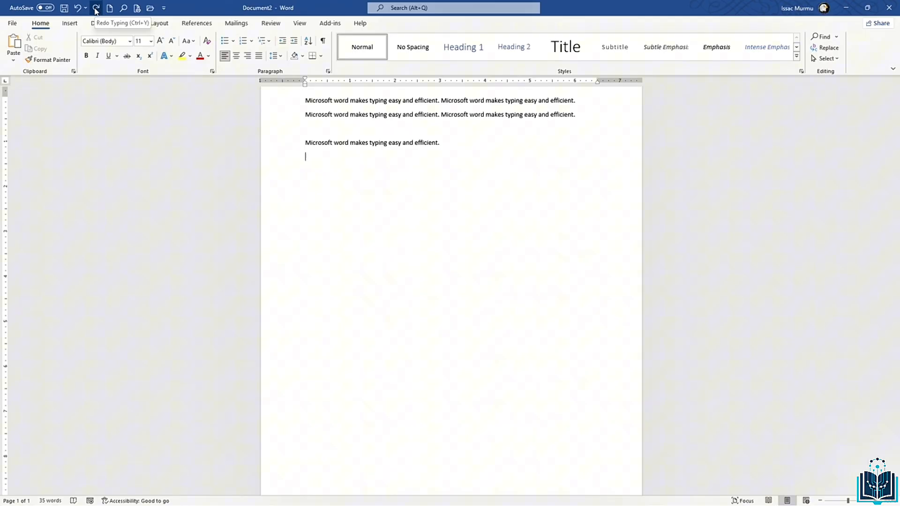
click(95, 8)
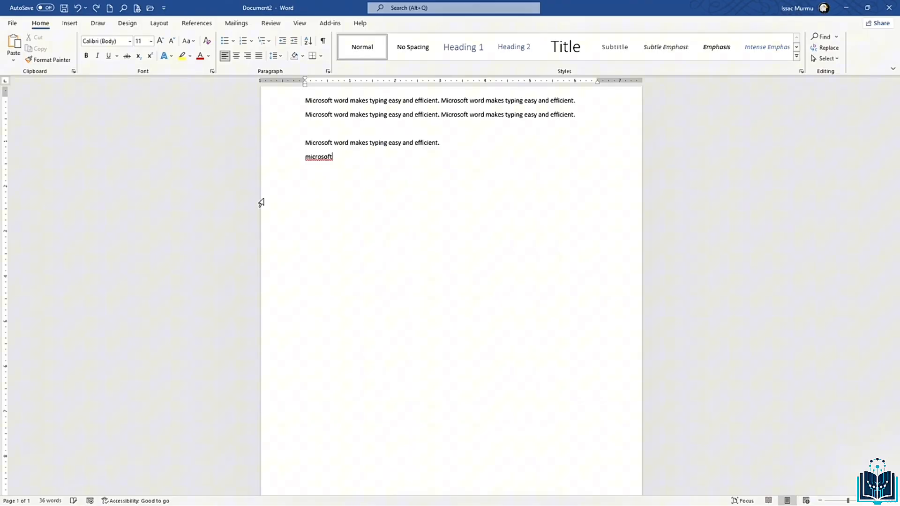
- Delete the word "microsoft" from the last line and enter it again on a new line
key(ctrl+BackSpace)
key(Return)
text(microsoft)
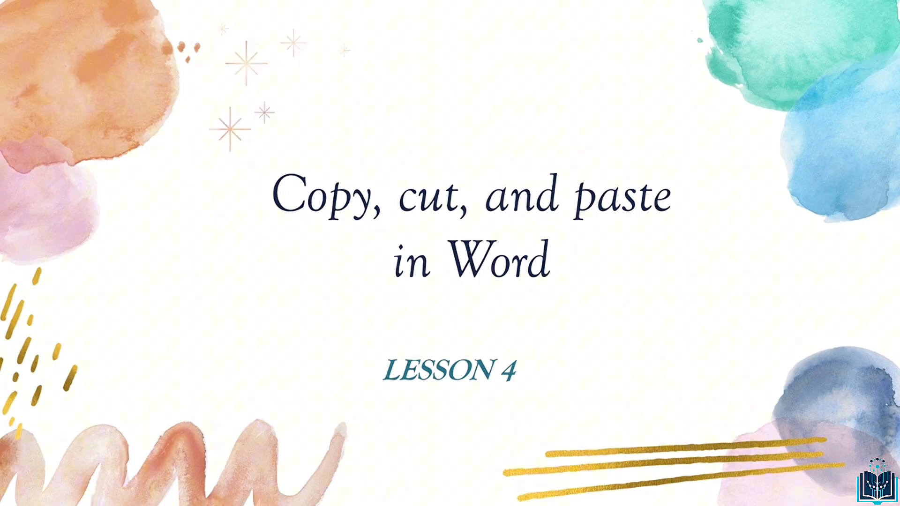
- Switch from the Lesson 4 slide to the blank Document2 in Word and enter "Copy" as the first line
key(alt+Tab)
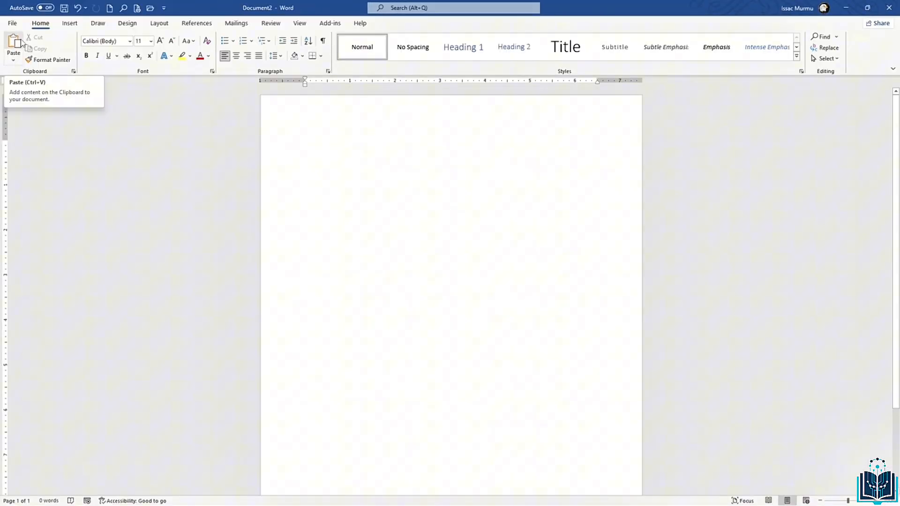
click(96, 57)
text(Copy)
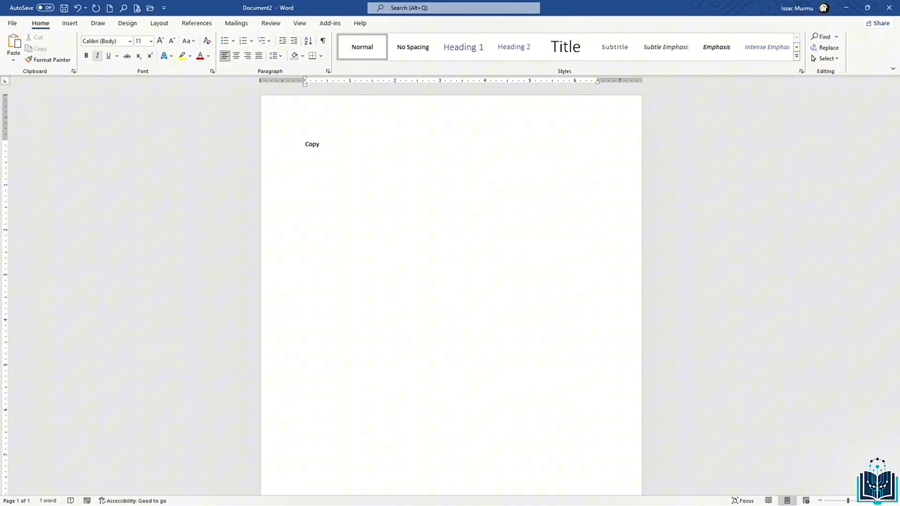
click(98, 55)
scroll(410, 195, up, 5)
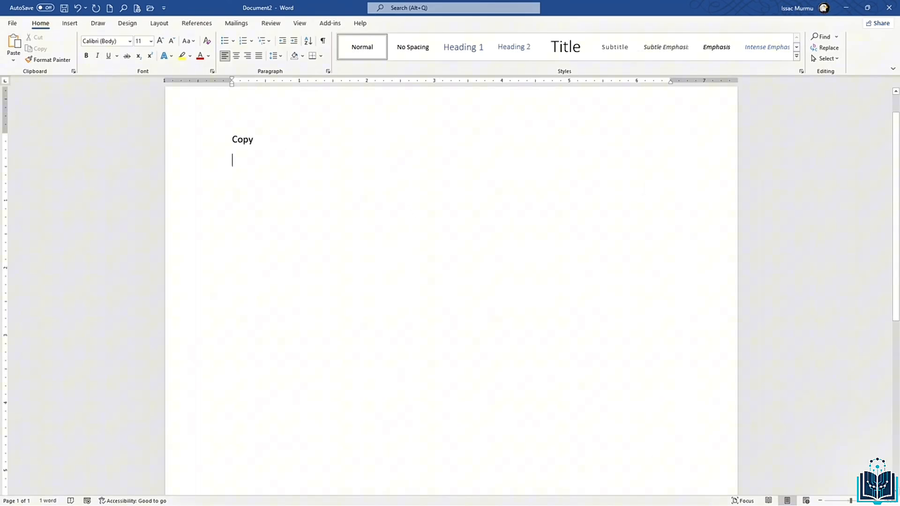
- Enter the sentence "Word makes editing easy" on the line below "Copy"
text(Wro)
key(BackSpace)
key(BackSpace)
text(ord)
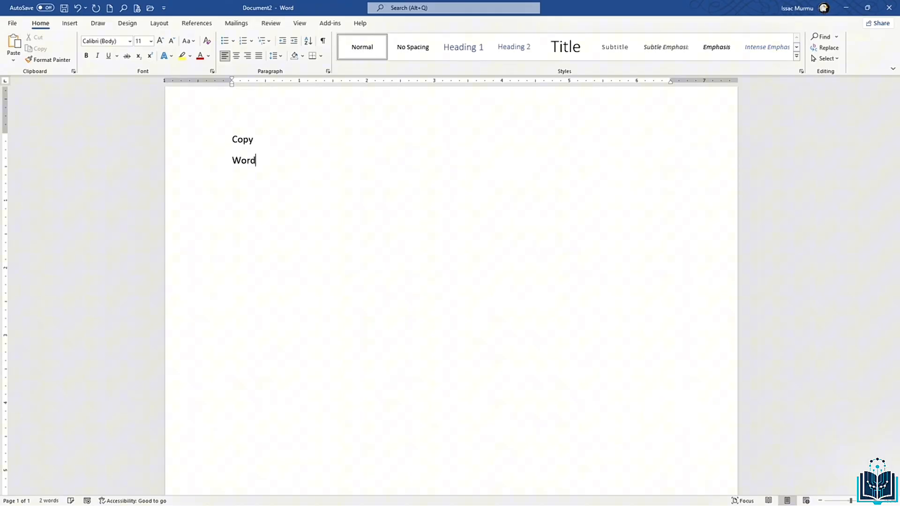
text( makes editing easy)
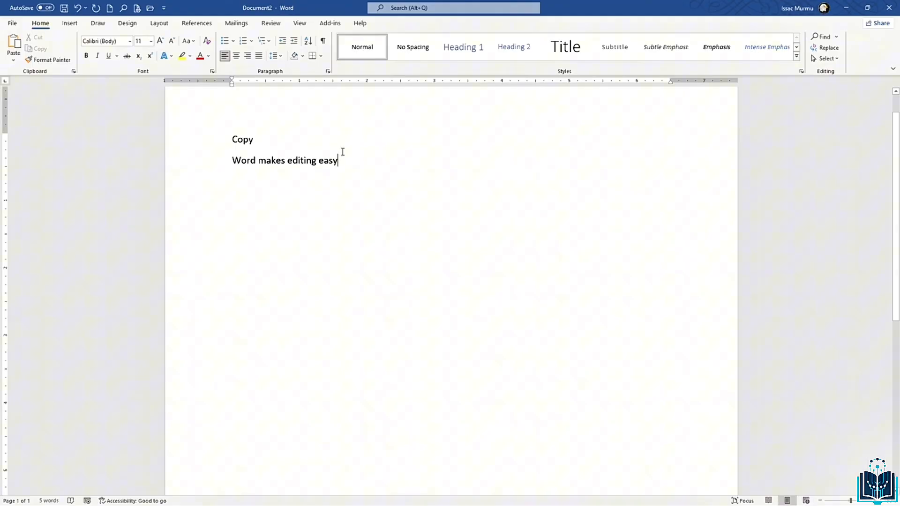
- Copy the sentence "Word makes editing easy" and paste it below, leaving one blank line between them
drag(340, 161, 246, 162)
key(ctrl+c)
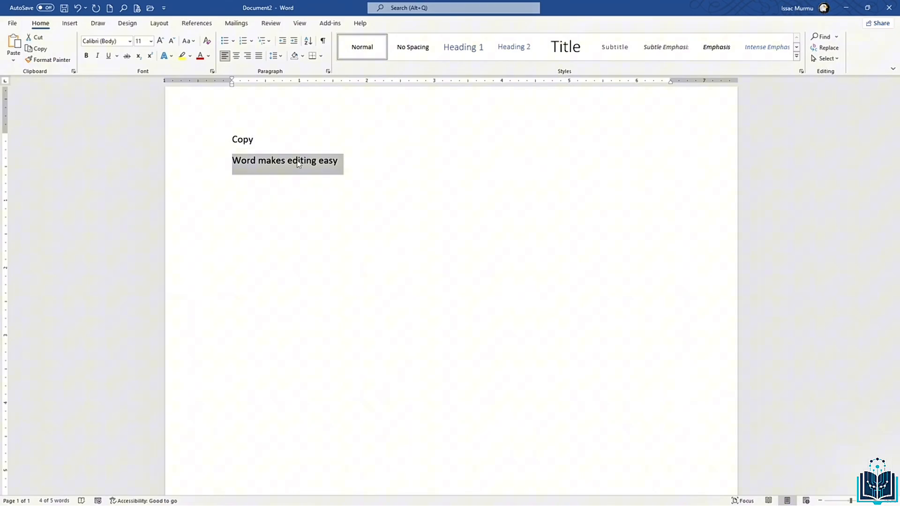
click(352, 164)
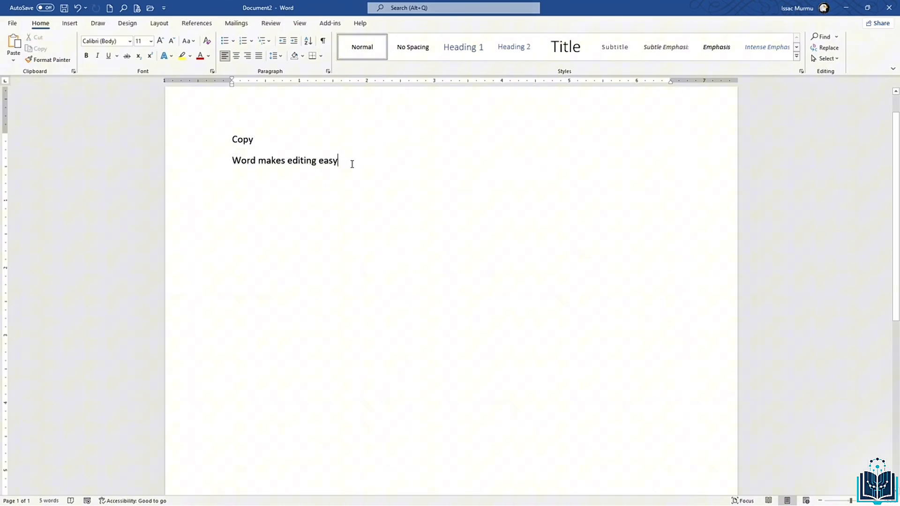
key(Return)
key(Return)
key(ctrl+v)
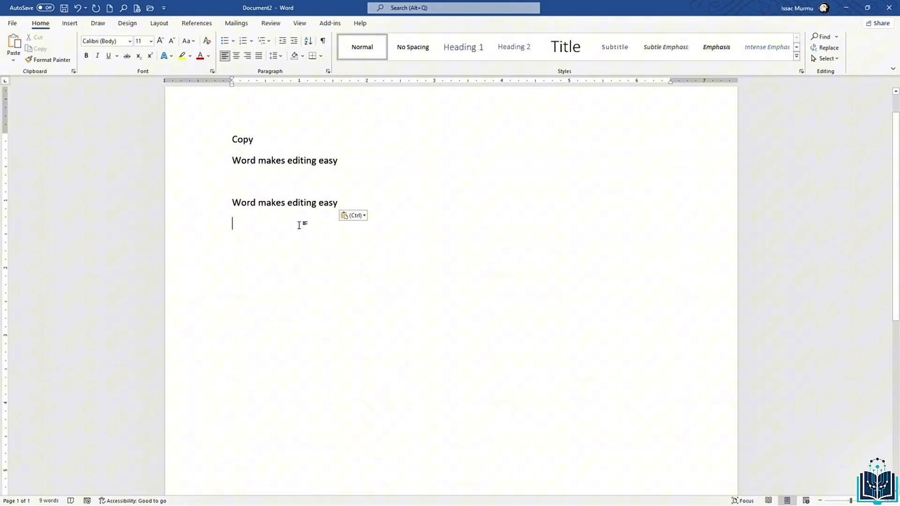
- Cut the word "editing" out of the second sentence and paste it on a new line beneath
click(348, 202)
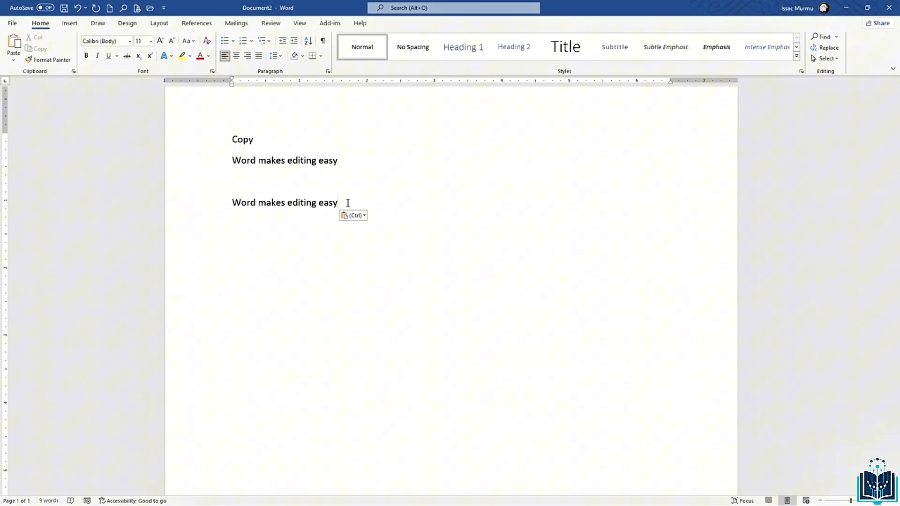
click(295, 190)
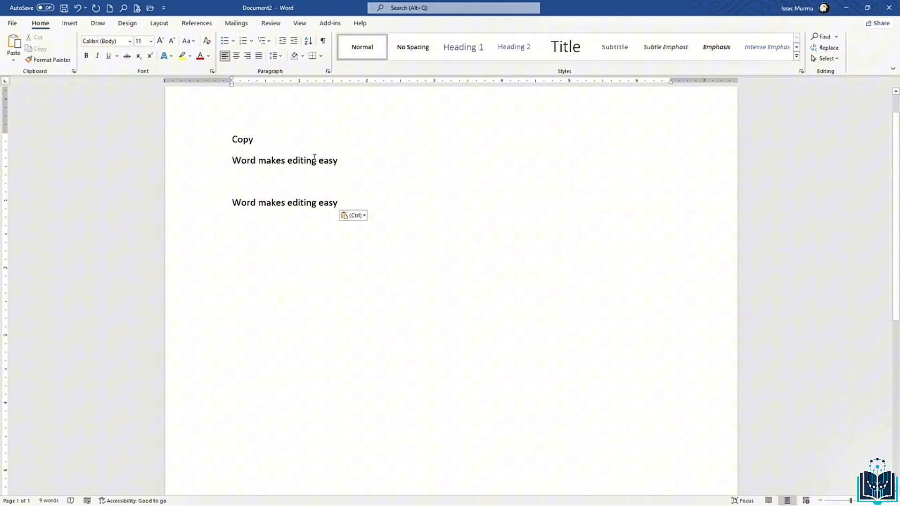
drag(317, 203, 285, 204)
key(ctrl+c)
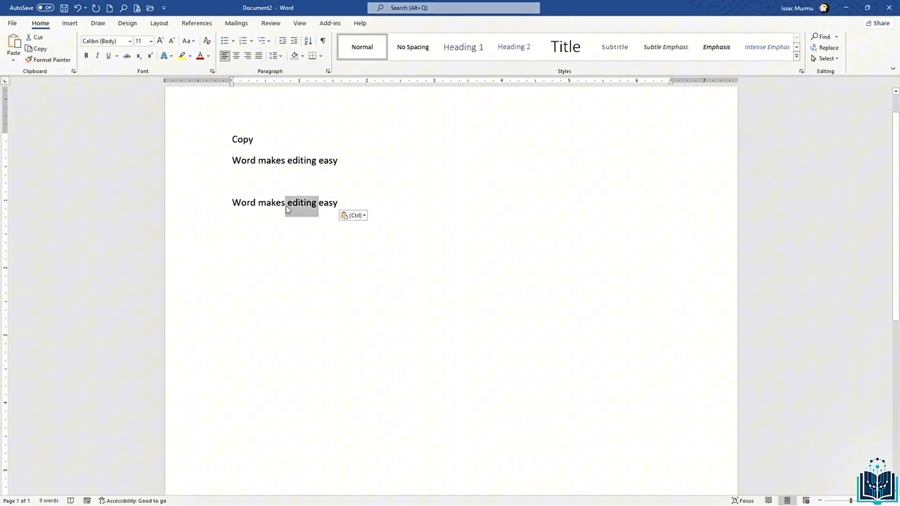
key(Delete)
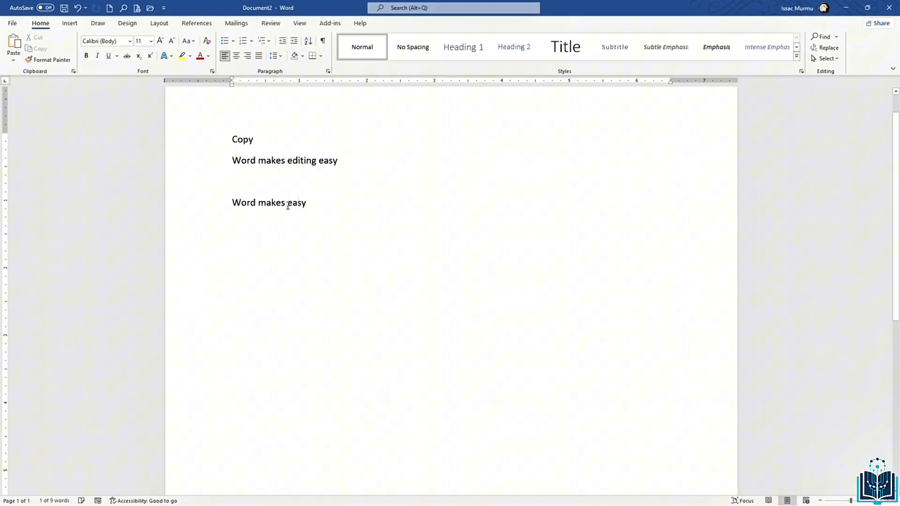
click(325, 200)
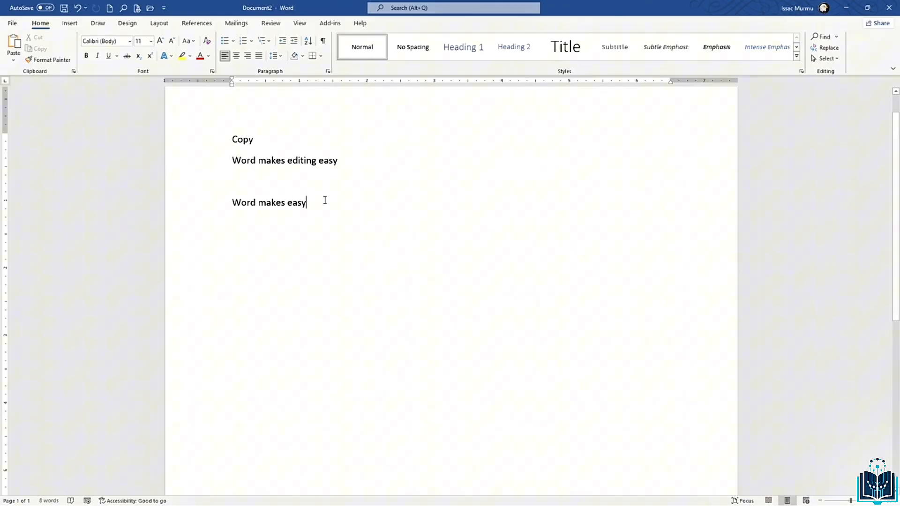
key(Return)
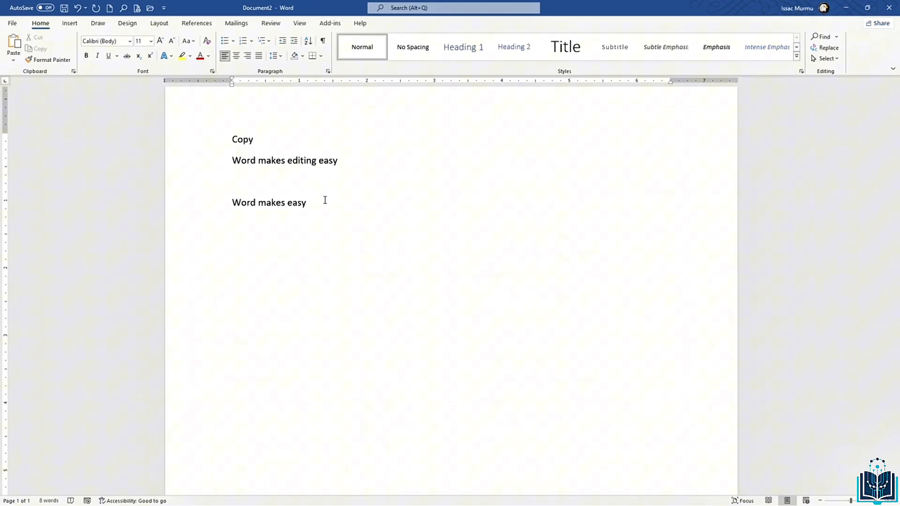
key(ctrl+v)
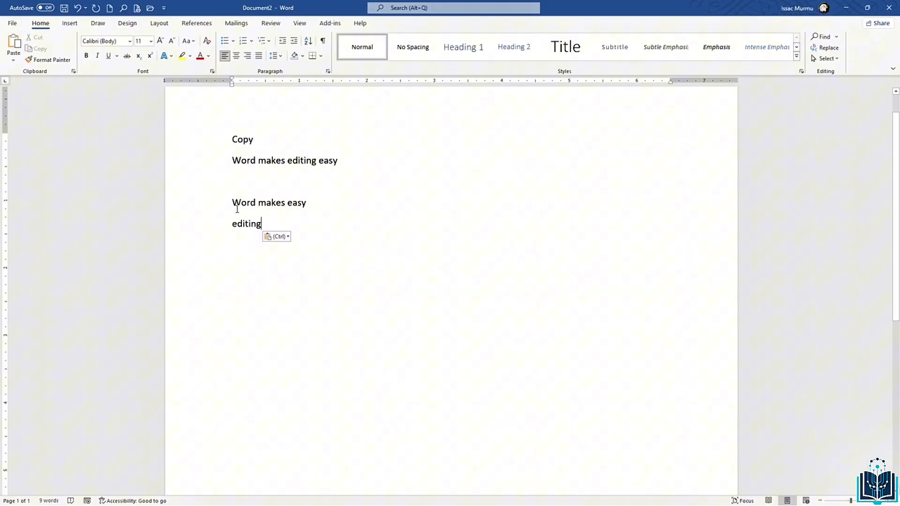
- Paste "editing" as text only at the end of the first sentence
click(303, 204)
right_click(339, 165)
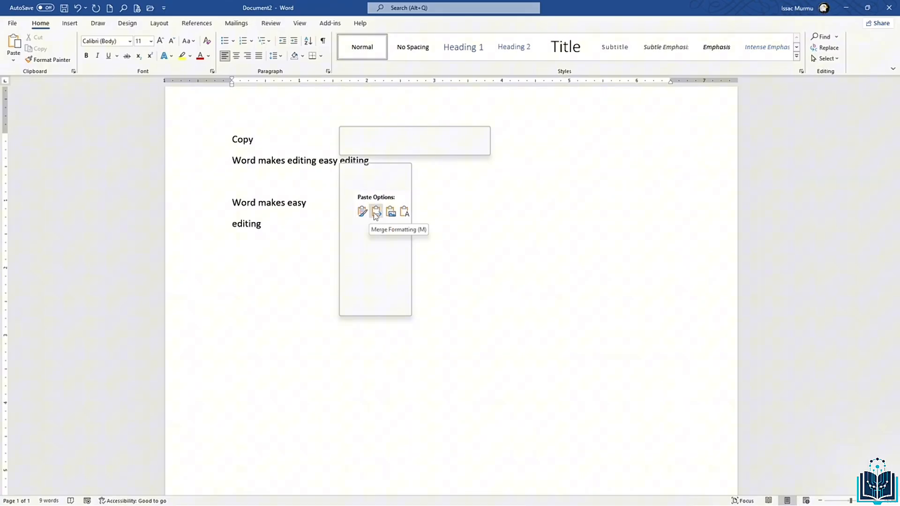
click(405, 211)
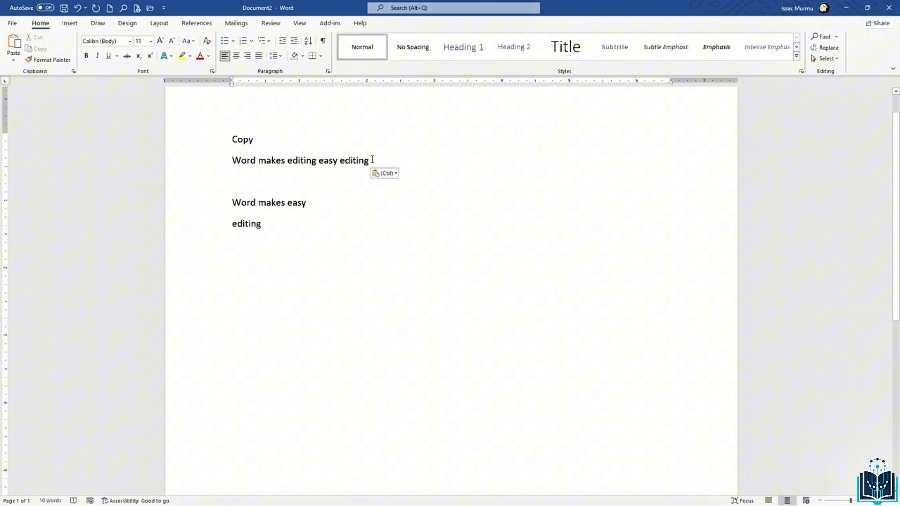
- Copy "Word makes editing easy" from the first sentence, paste it on the blank line beneath, and paste it again as text only on a new line
drag(370, 162, 339, 161)
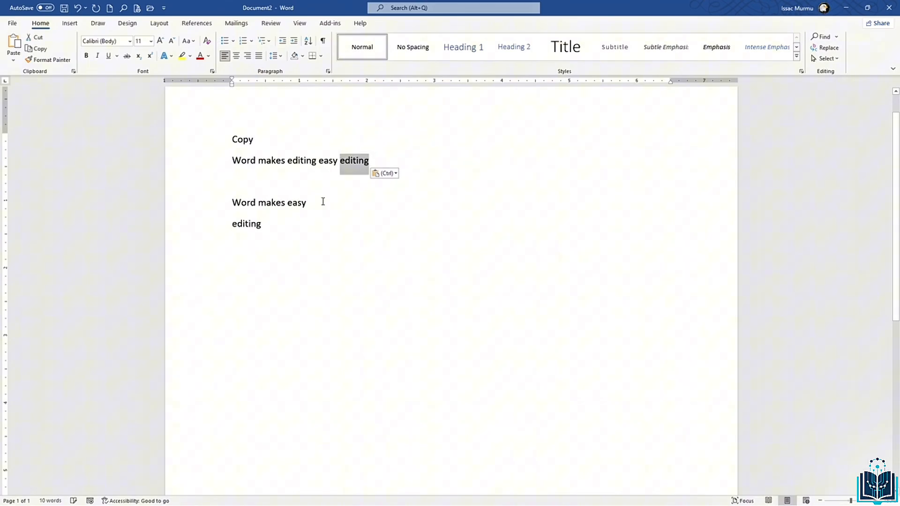
click(322, 201)
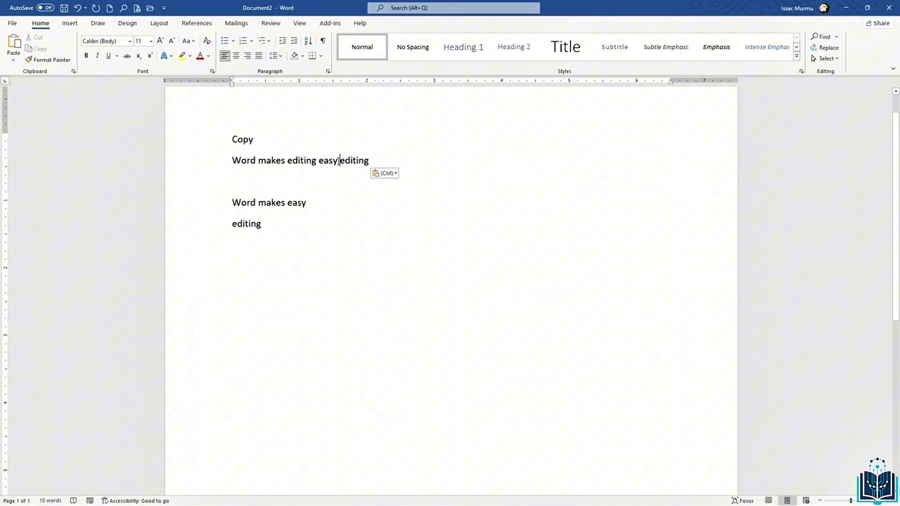
drag(339, 161, 249, 162)
key(ctrl+c)
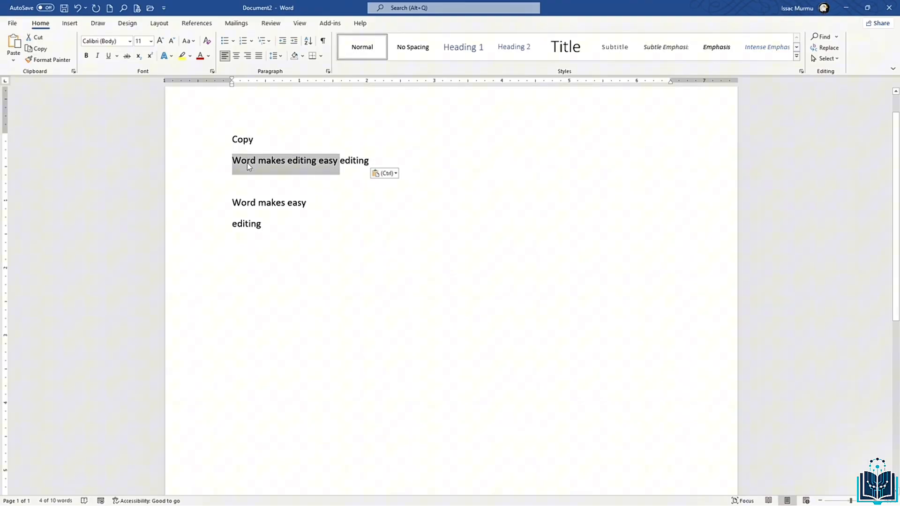
click(241, 176)
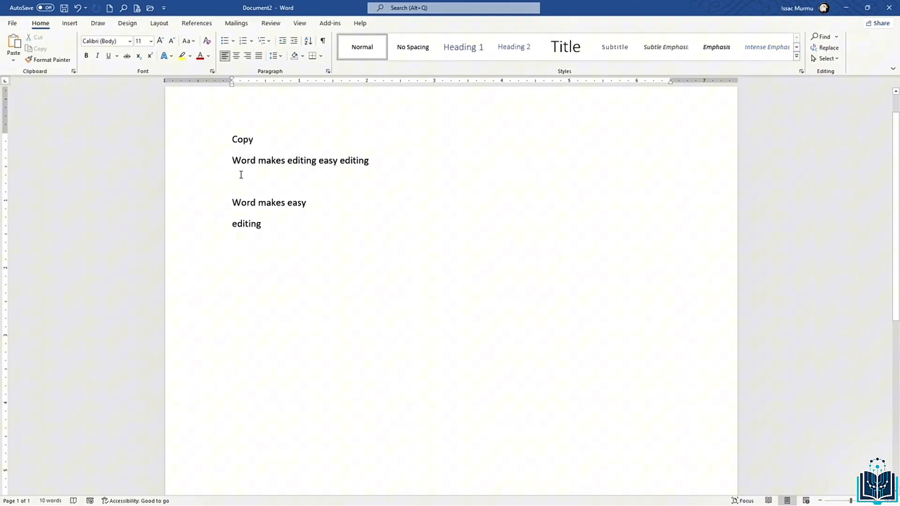
key(ctrl+v)
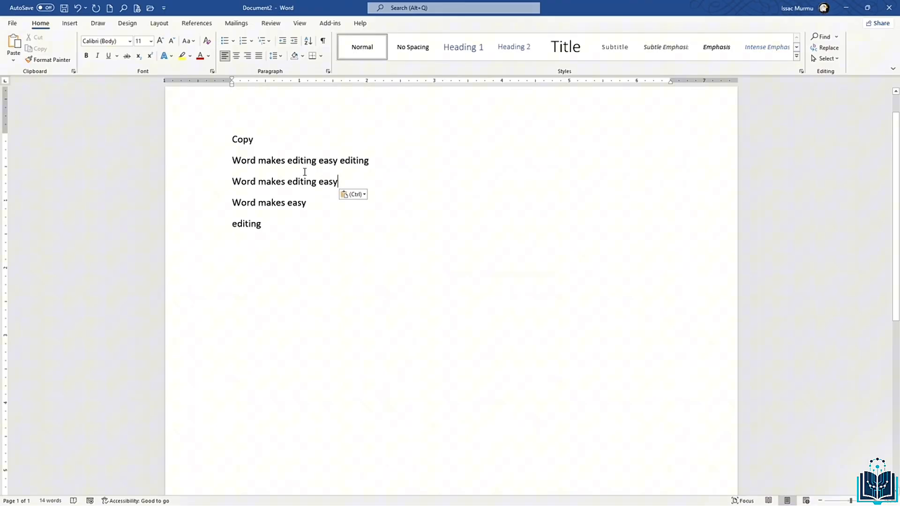
key(Return)
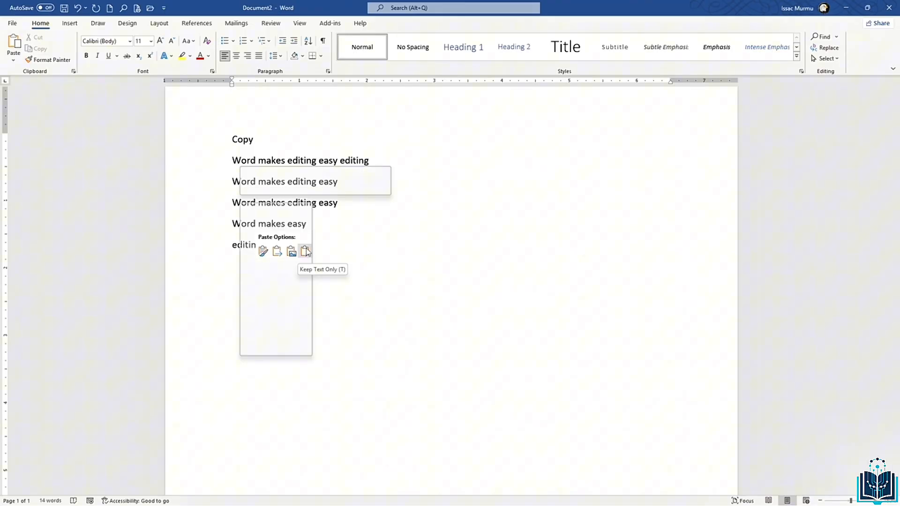
click(306, 252)
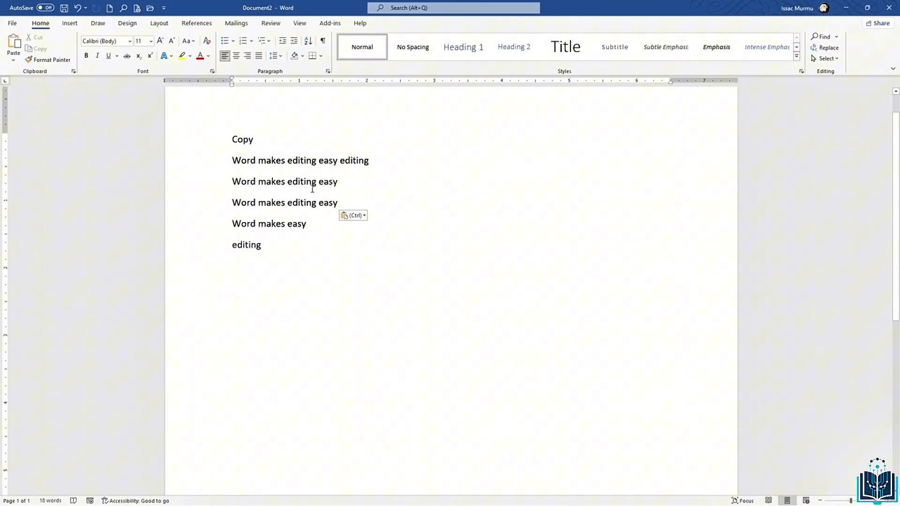
scroll(312, 190, up, 1)
click(256, 174)
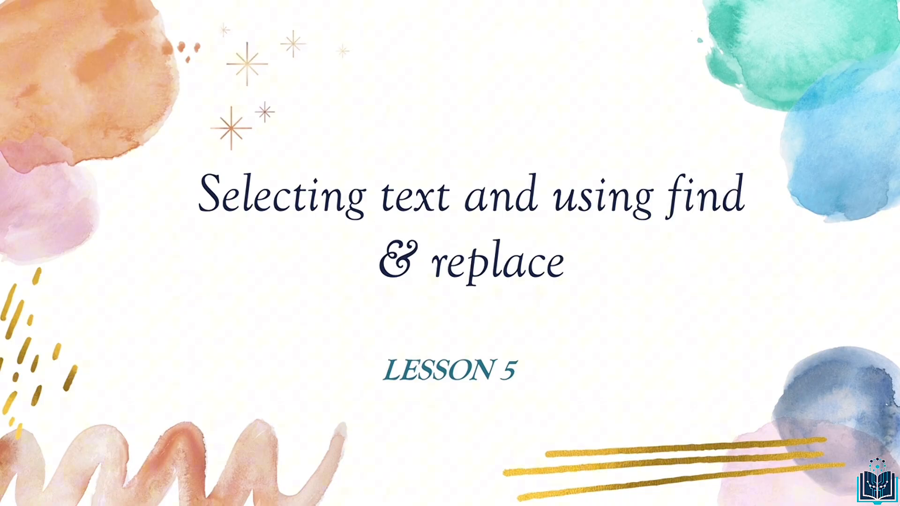
key(alt+Tab)
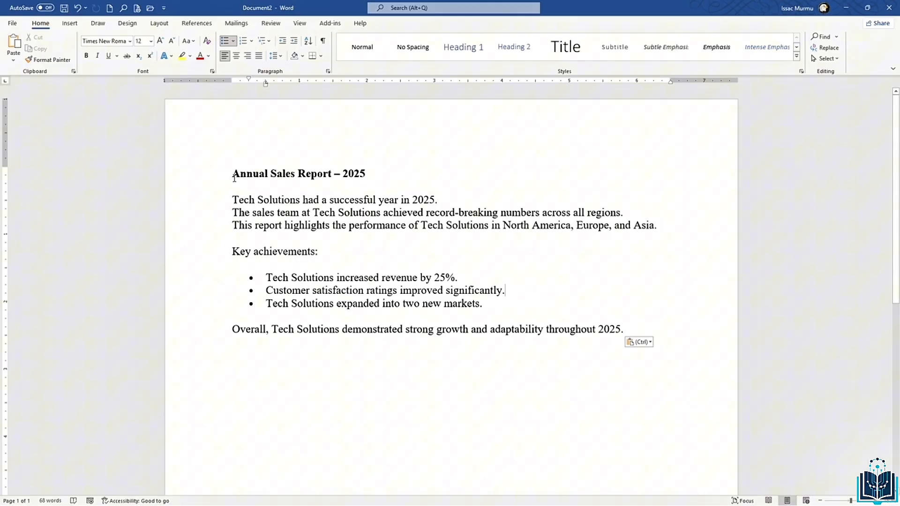
- Select the phrase "Annual Sales Report" in the report title, and then only the word "Annual"
drag(232, 174, 334, 173)
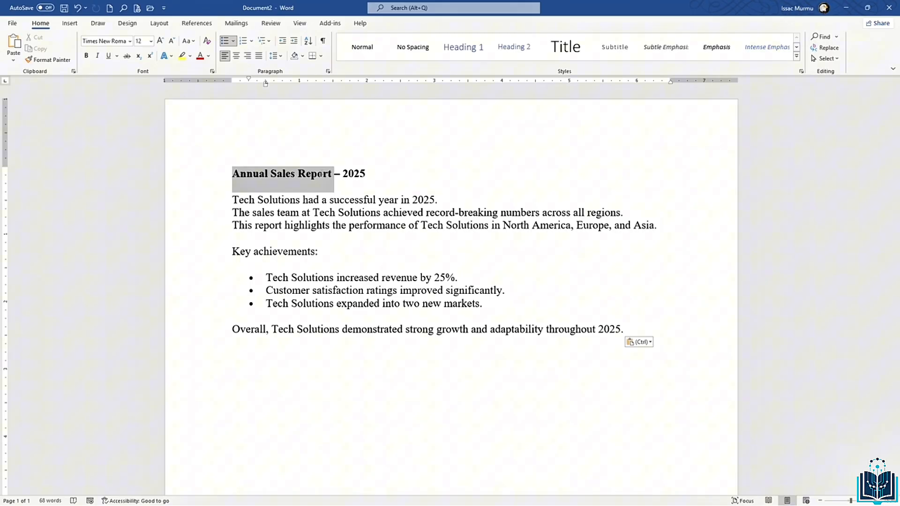
drag(320, 175, 332, 176)
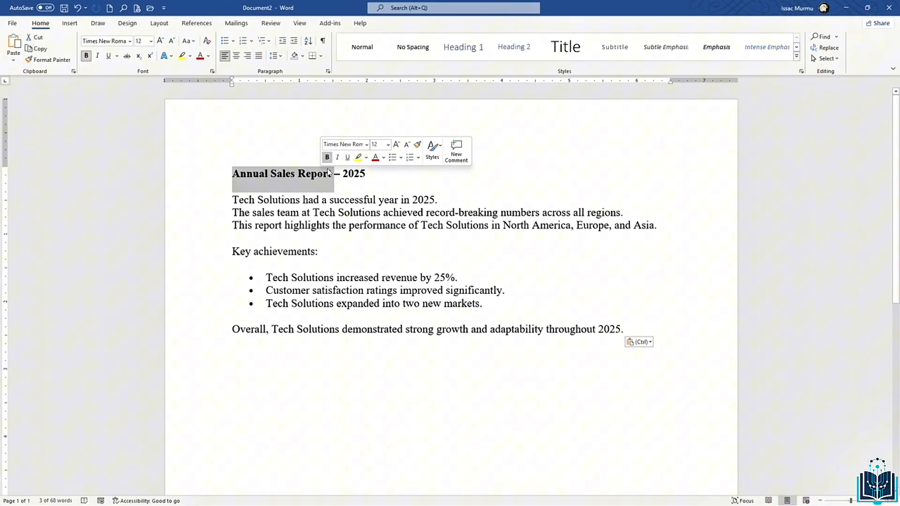
click(320, 170)
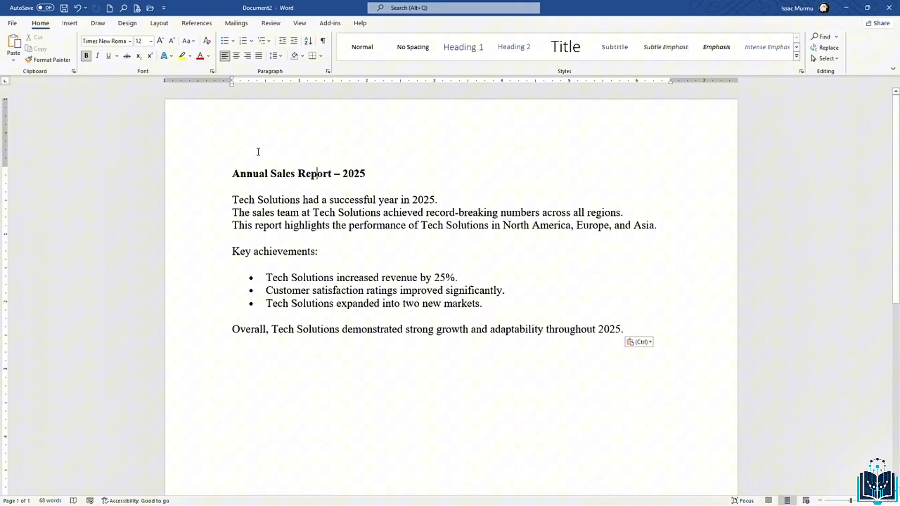
drag(233, 172, 268, 172)
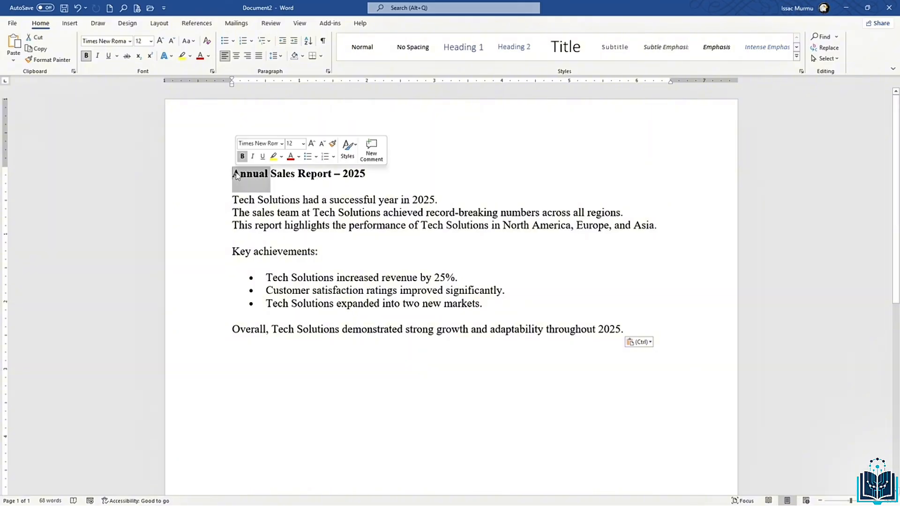
click(277, 174)
- Select the entire title line, and then the whole introductory paragraph below it, clearing each selection
triple_click(328, 173)
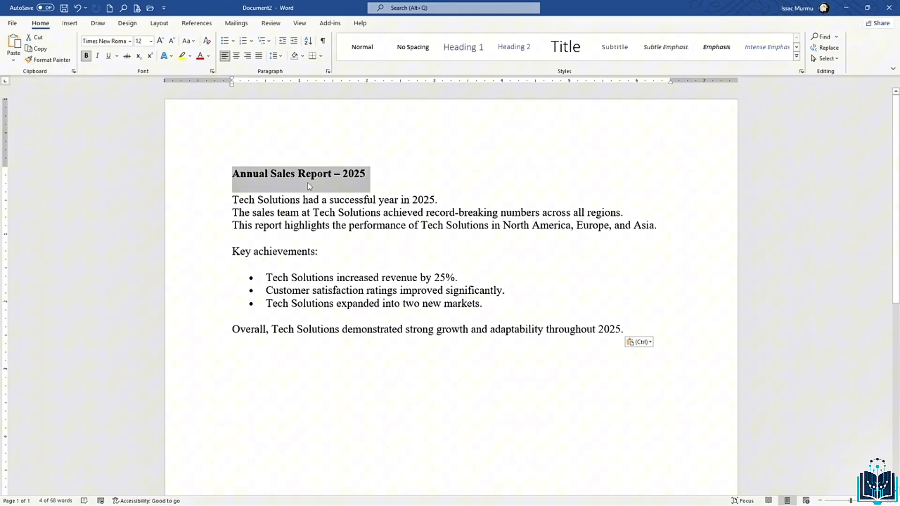
click(292, 173)
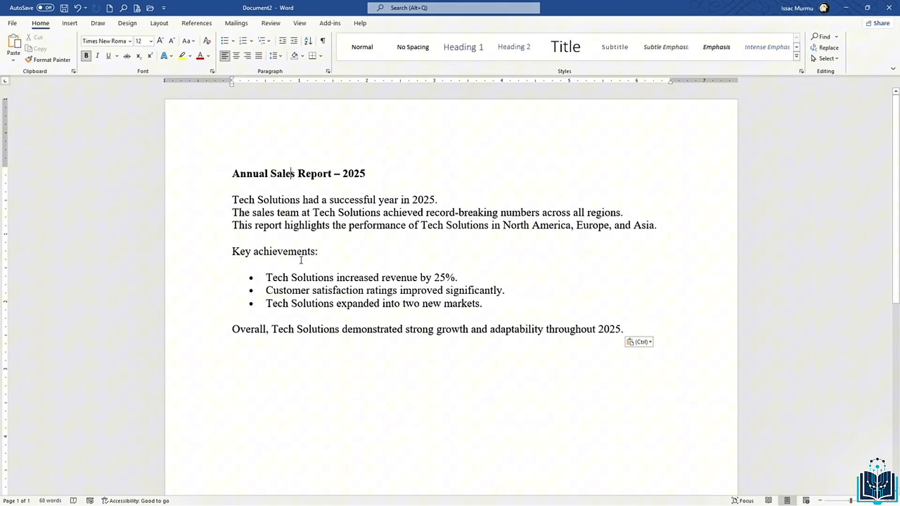
triple_click(284, 224)
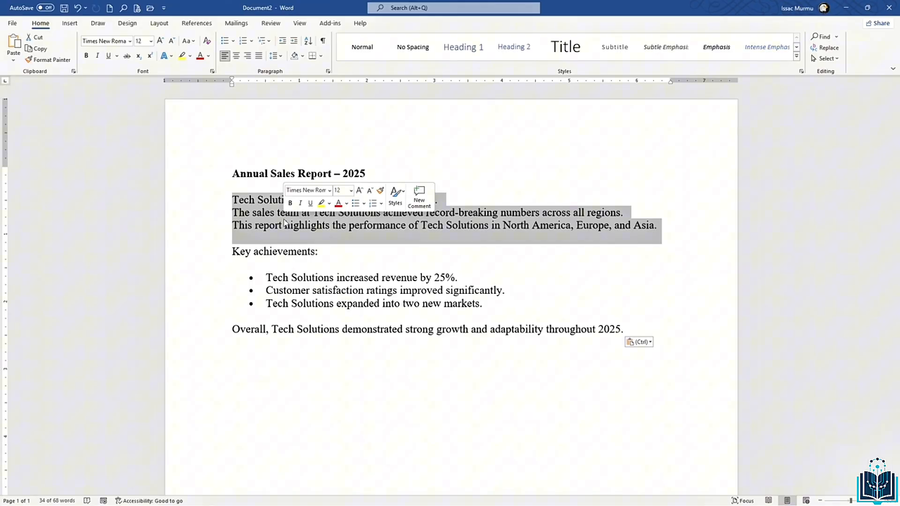
click(299, 226)
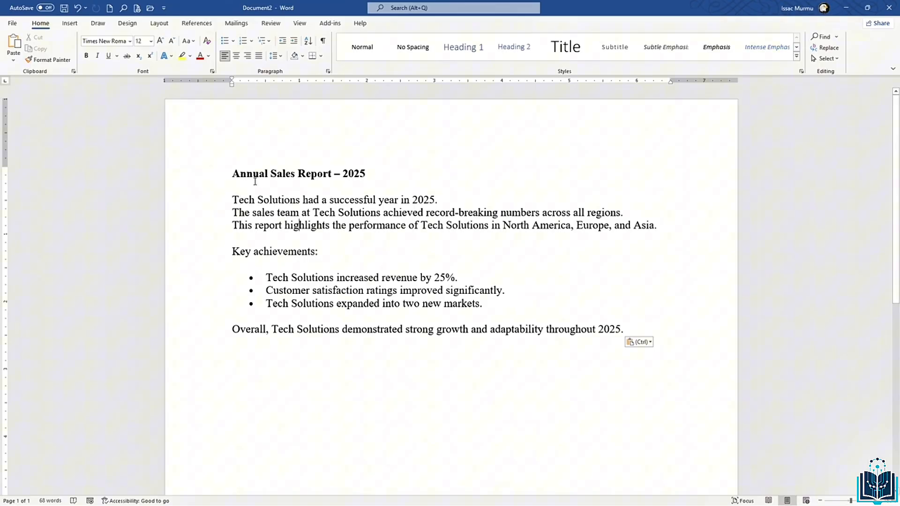
- Select text line by line from the start of the introductory paragraph through the last bullet point
click(235, 200)
key(shift+Down)
key(shift+Down)
key(shift+Down)
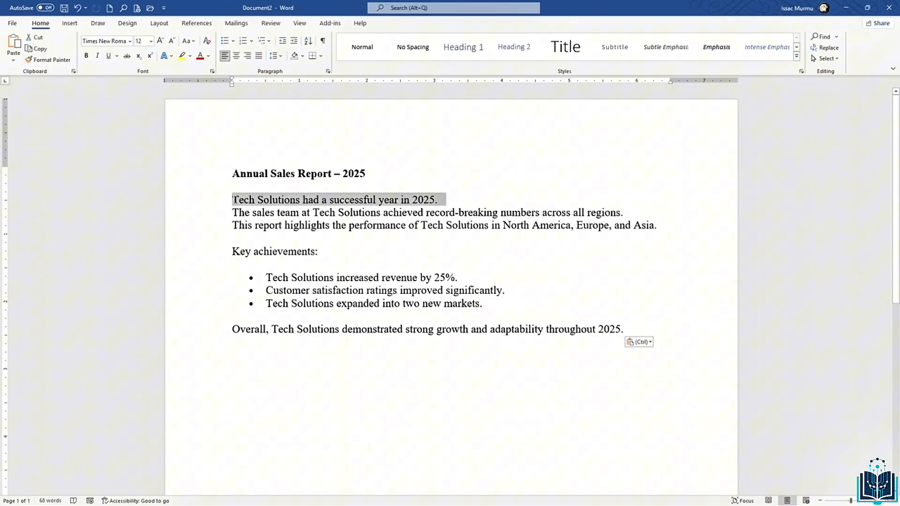
key(shift+Down)
key(shift+Down)
key(shift+Down)
key(shift+Down)
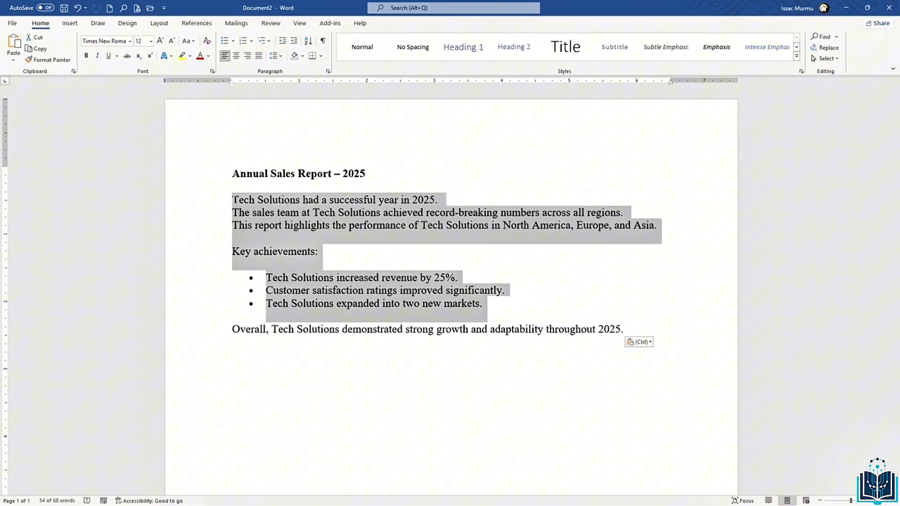
- Shrink the selection line by line to the first two lines of the introductory paragraph, and then clear it
key(shift+Up)
key(shift+Up)
key(shift+Up)
key(shift+Up)
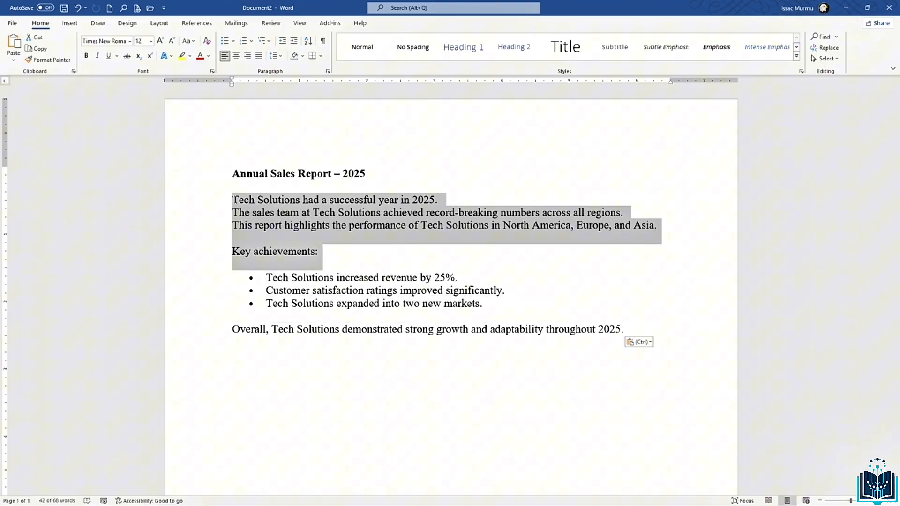
key(shift+Up)
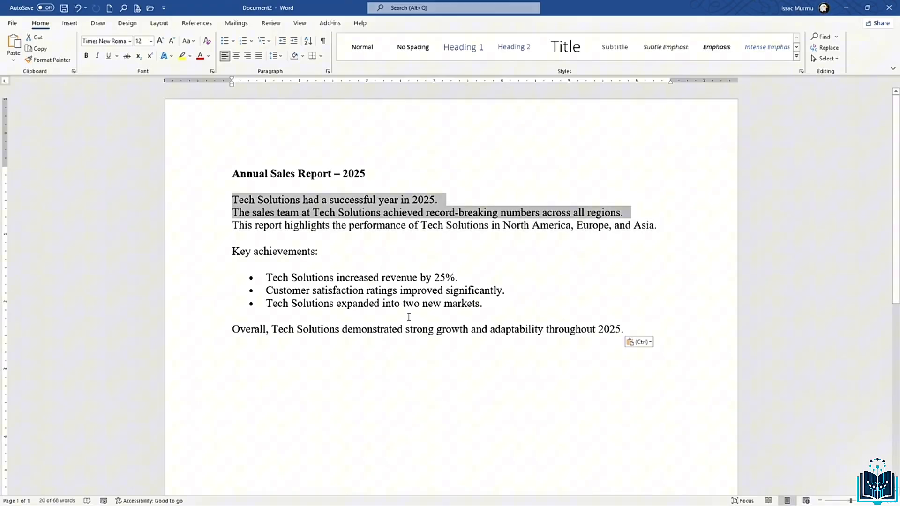
click(376, 264)
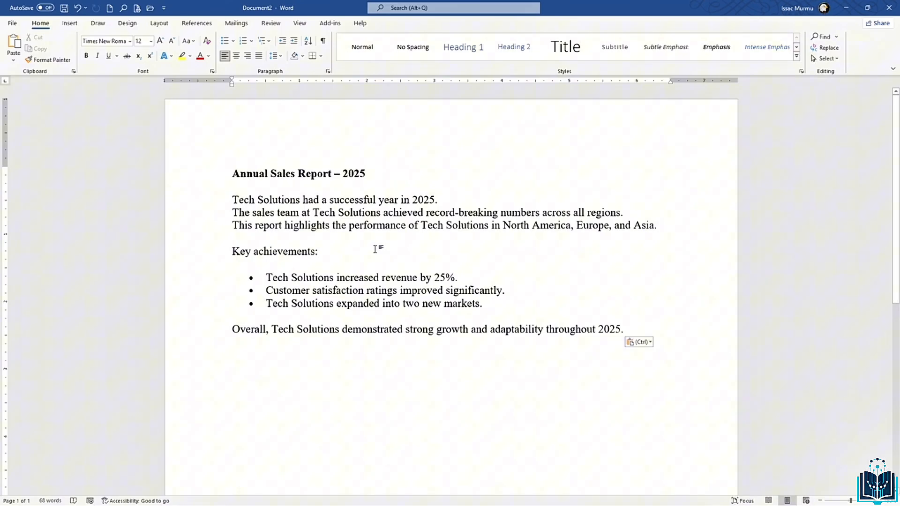
- Select the whole closing paragraph that starts with "Overall", and then deselect it
click(397, 277)
click(235, 329)
triple_click(245, 328)
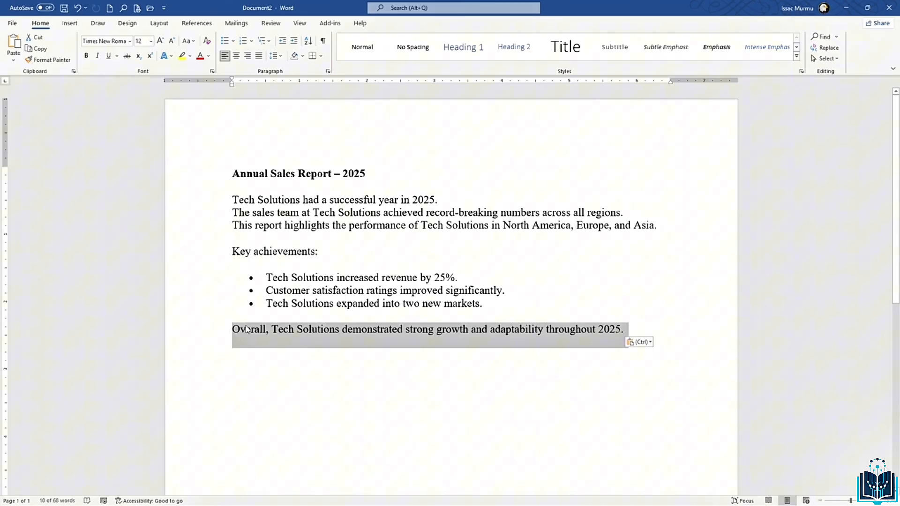
click(348, 328)
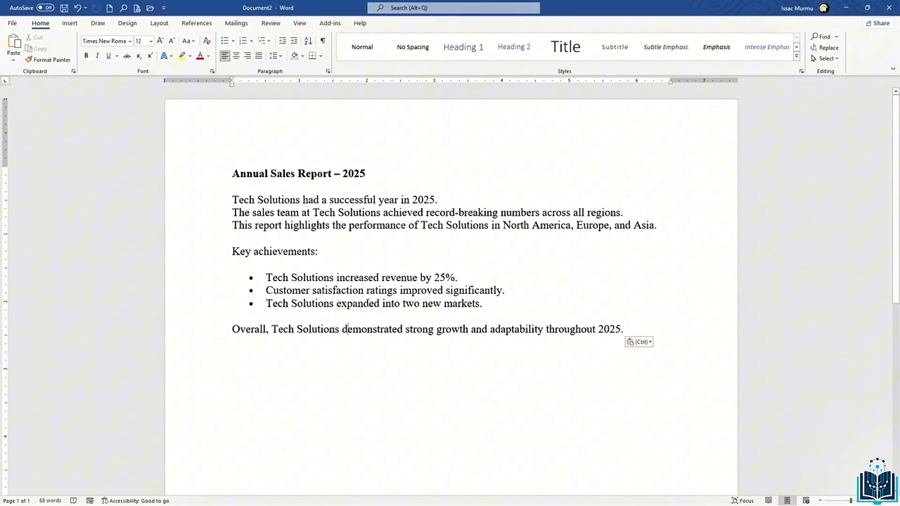
- Select "Tech Solutions" in the third bullet point and "Tech Solutions increased" in the first one, and then clear the selection
drag(267, 305, 336, 305)
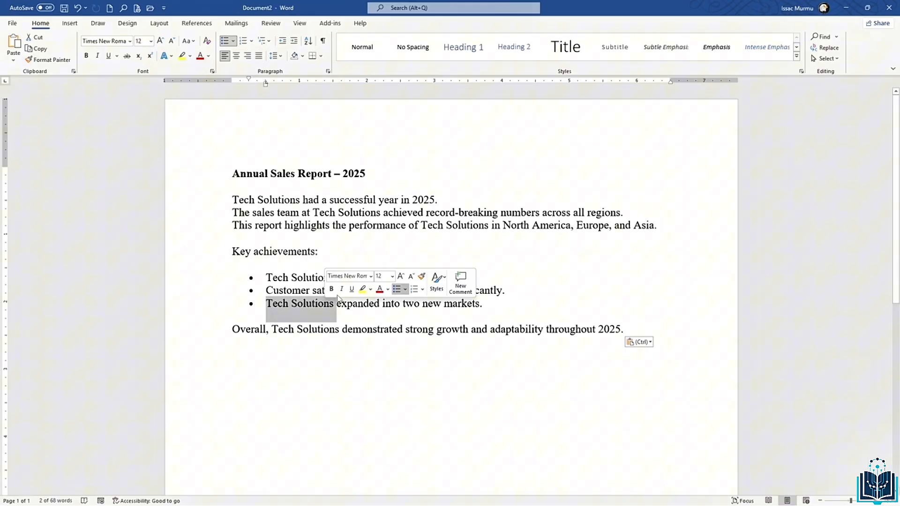
scroll(379, 282, down, 1)
scroll(407, 263, up, 1)
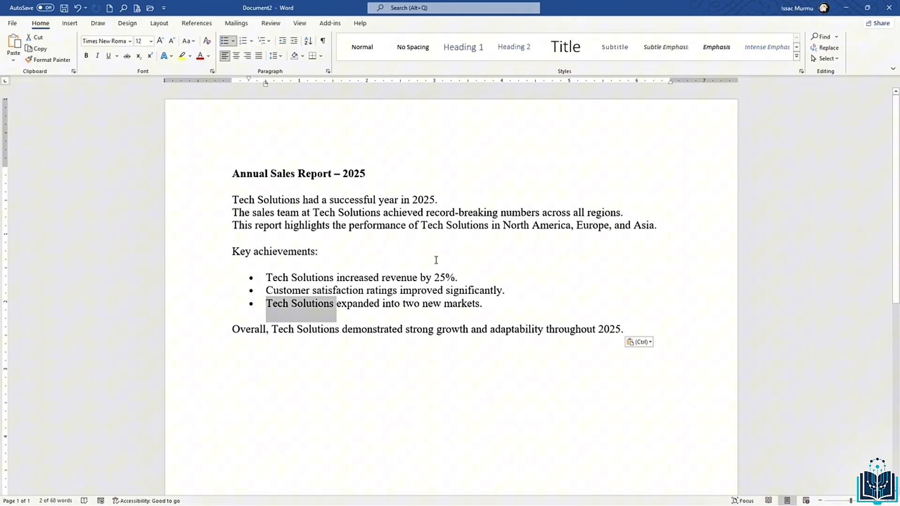
drag(266, 278, 383, 269)
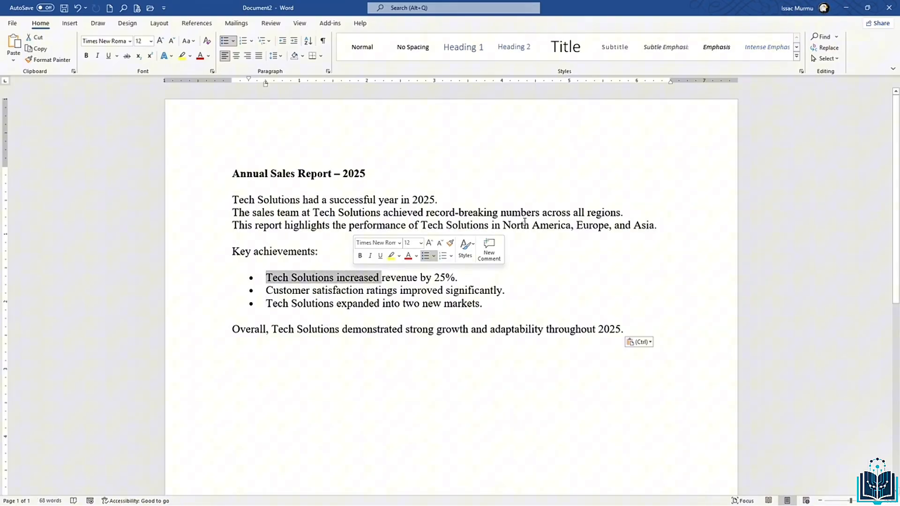
click(539, 225)
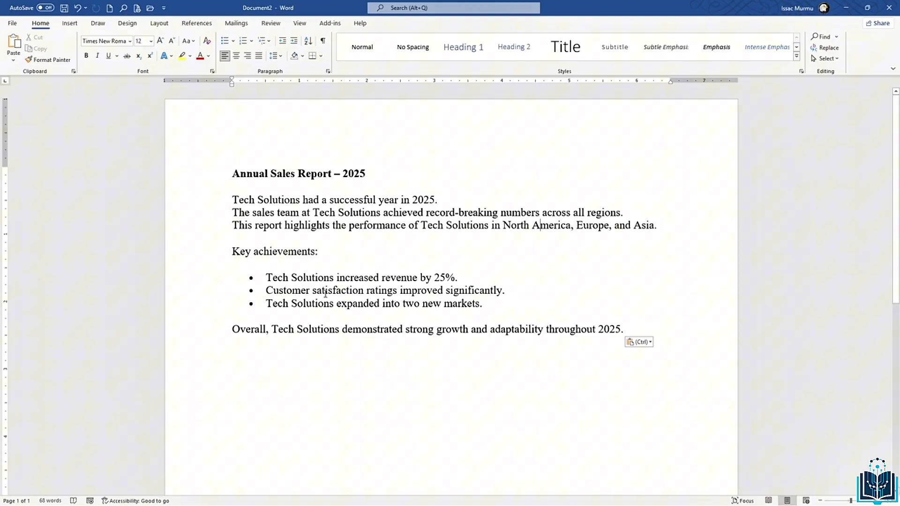
- Replace all occurrences of "Tech Solutions" in the report with "Tech Innovator" and close the Find and Replace dialog
click(348, 304)
click(829, 49)
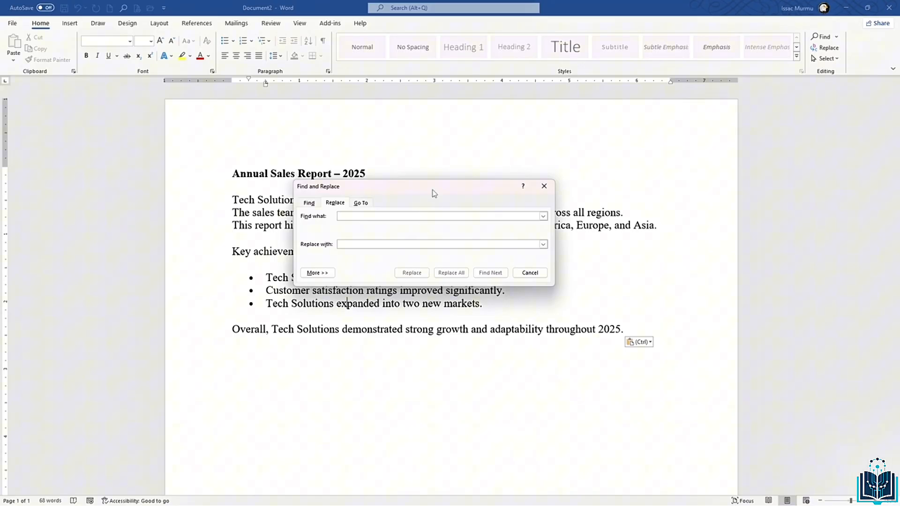
drag(439, 192, 561, 183)
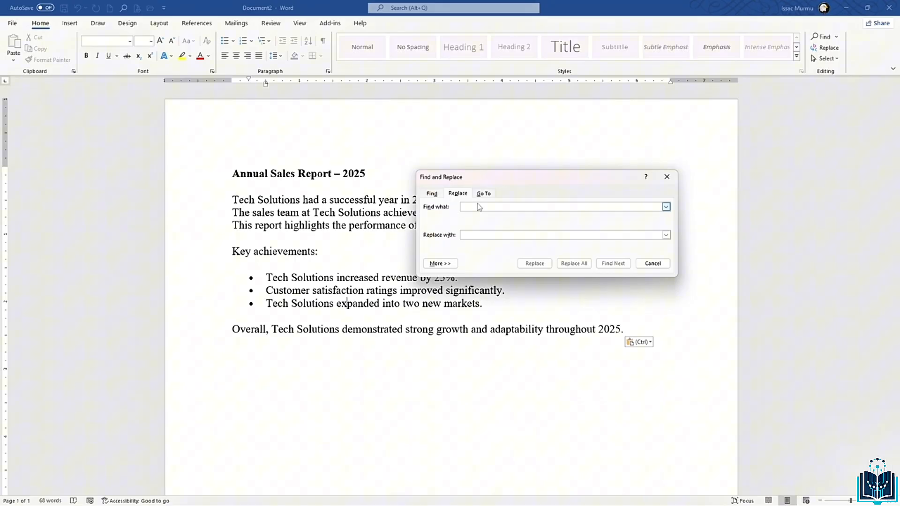
text(Tech Solutions)
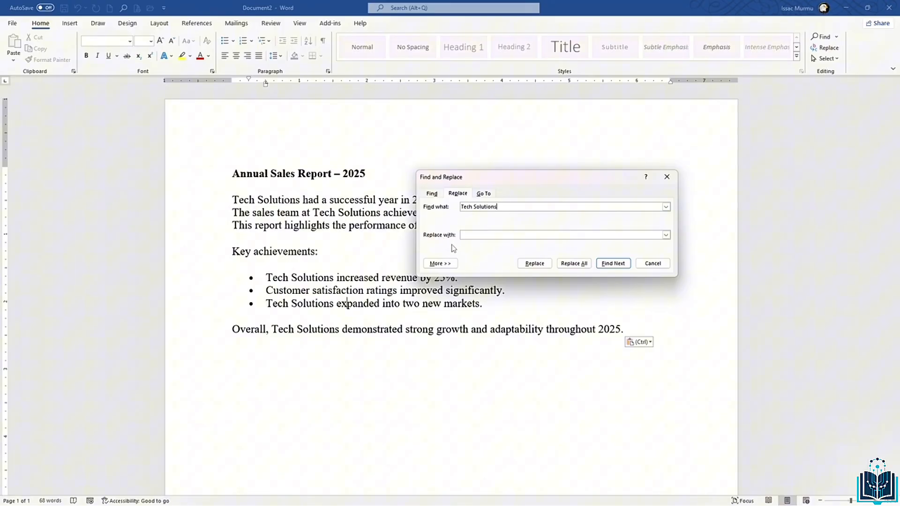
click(470, 234)
text(Tech Innovator)
click(579, 264)
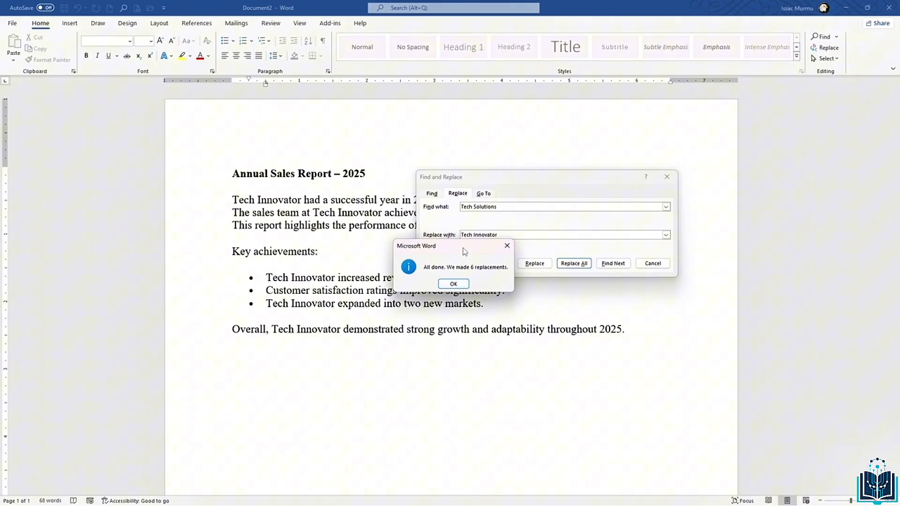
drag(465, 252, 598, 244)
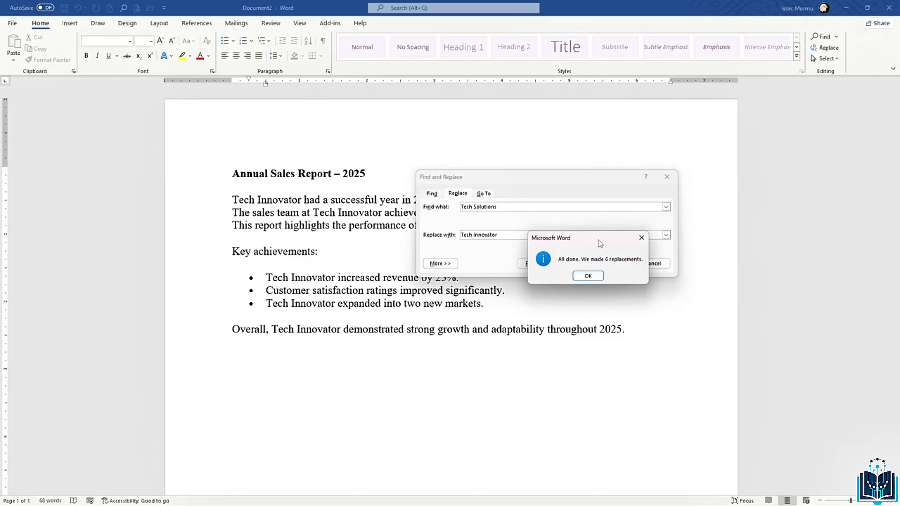
click(589, 277)
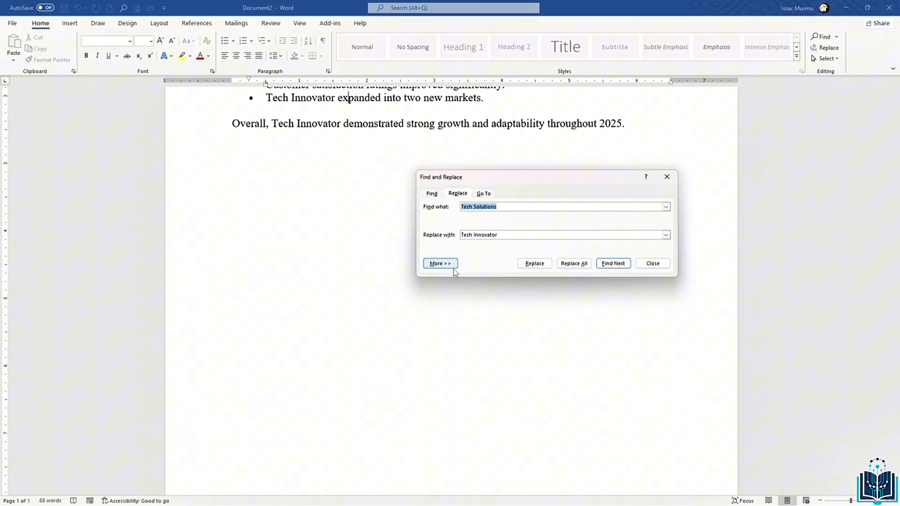
click(666, 178)
scroll(432, 181, up, 4)
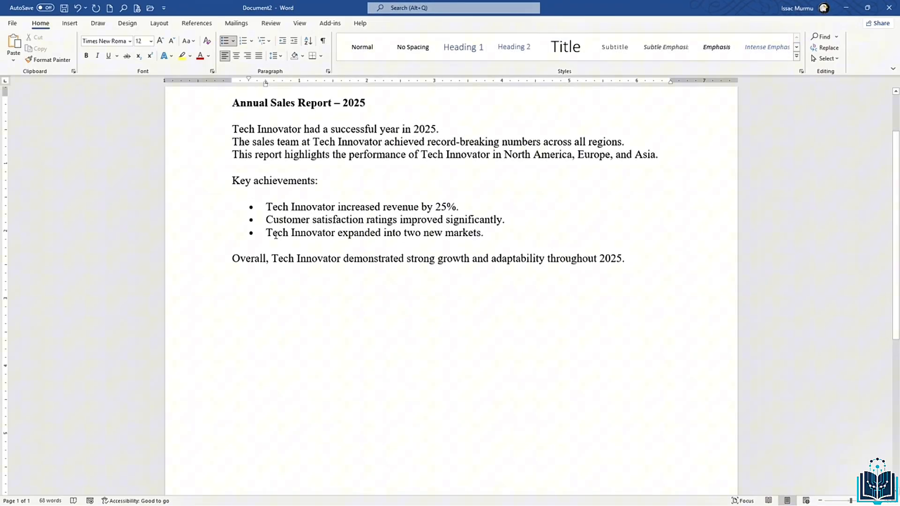
- Open the Find and Replace dialog for replacing text in the sales report
click(267, 203)
click(826, 47)
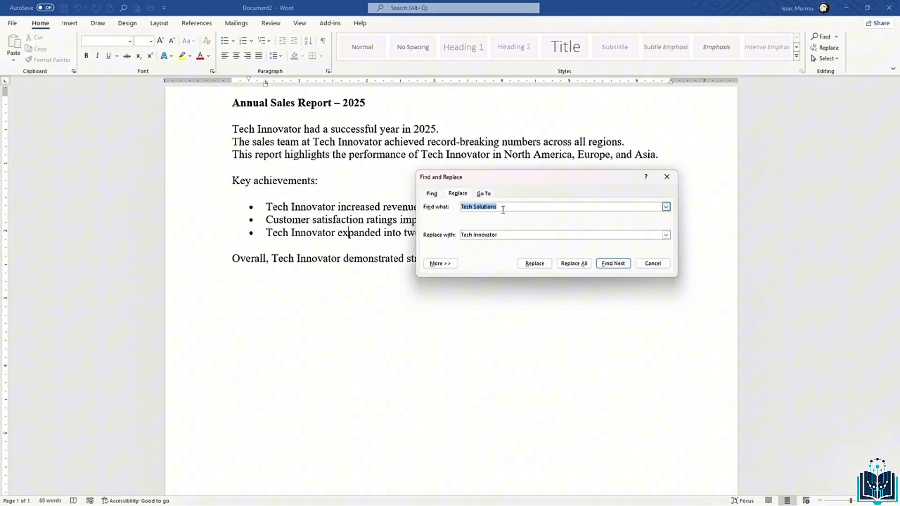
drag(498, 235, 460, 236)
key(ctrl+c)
click(499, 203)
key(ctrl+v)
drag(500, 234, 444, 239)
key(BackSpace)
key(ctrl+z)
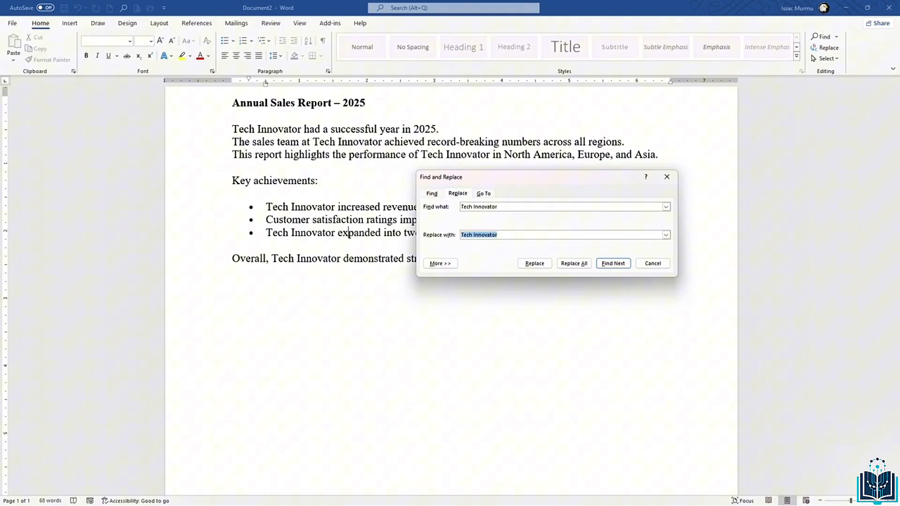
click(502, 207)
key(ctrl+z)
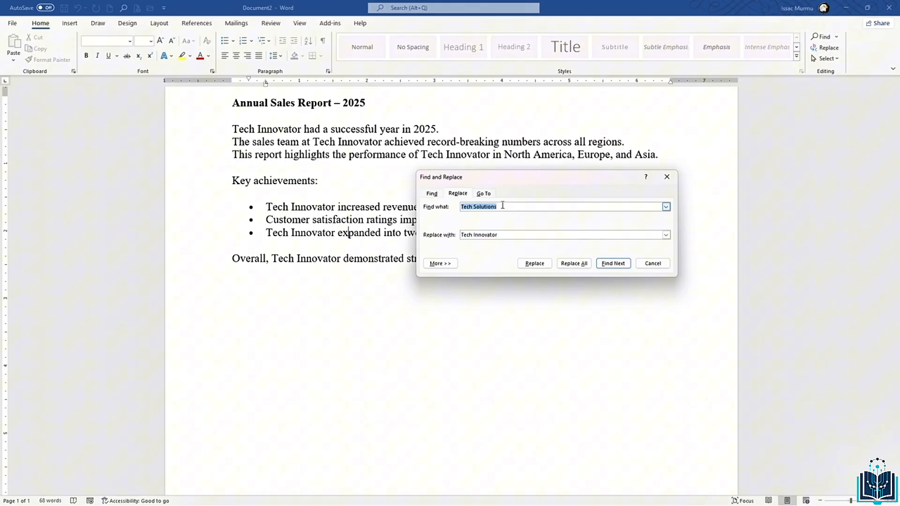
- Copy the search term "Tech Solutions" over the existing replacement text
drag(502, 207, 466, 205)
key(ctrl+c)
drag(500, 234, 461, 234)
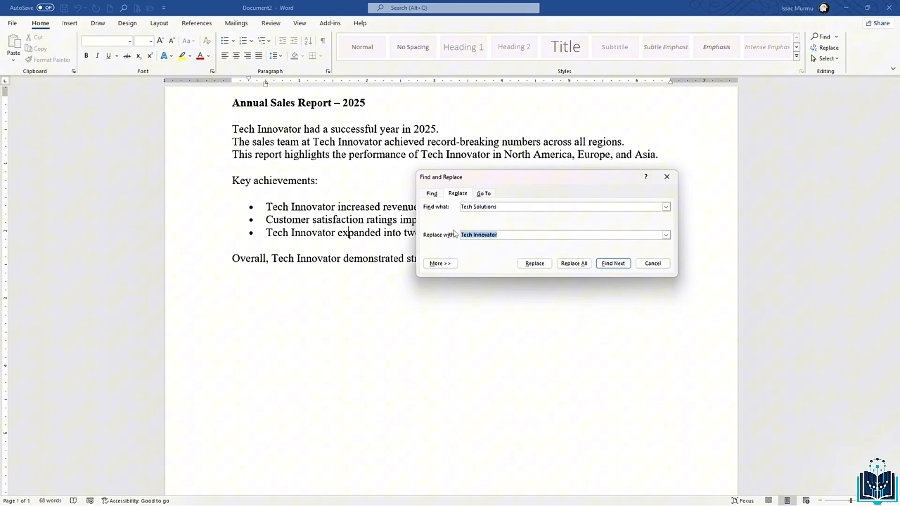
key(ctrl+v)
- Change the search text to "Tech Innovators" and try to replace all its occurrences with "Tech Solutions"
drag(498, 207, 456, 206)
click(497, 208)
key(BackSpace)
key(BackSpace)
key(BackSpace)
key(BackSpace)
key(BackSpace)
key(BackSpace)
key(BackSpace)
key(BackSpace)
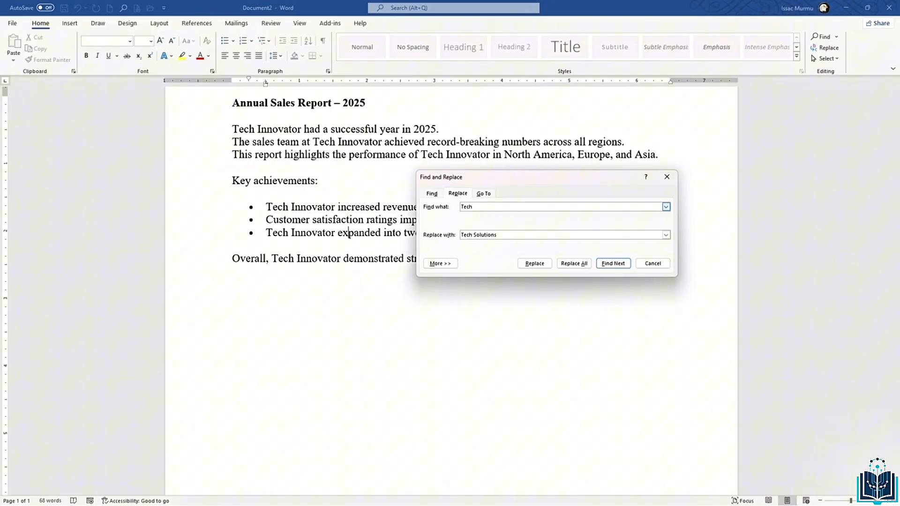
text(Innovators)
click(574, 264)
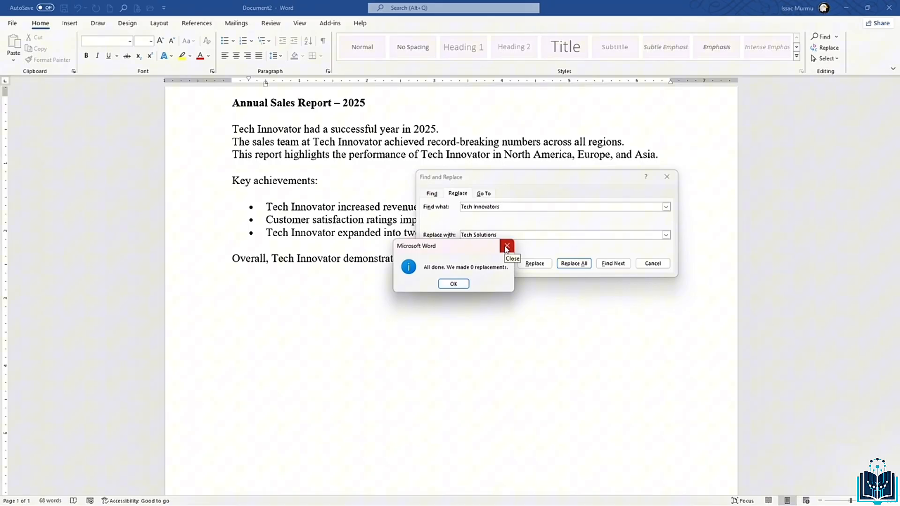
- Correct the search text to "Tech Innovator", replace all occurrences with "Tech Solutions", and close the Find and Replace dialog
click(507, 247)
click(504, 207)
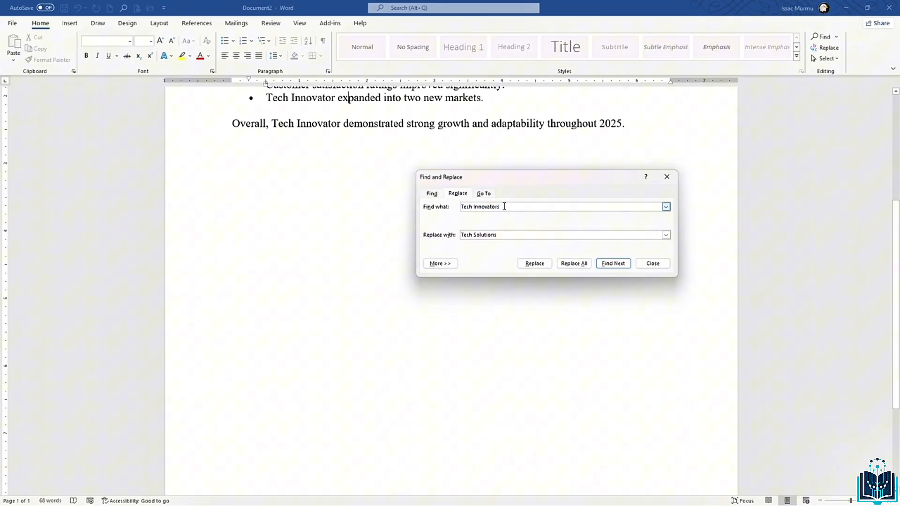
key(BackSpace)
click(584, 264)
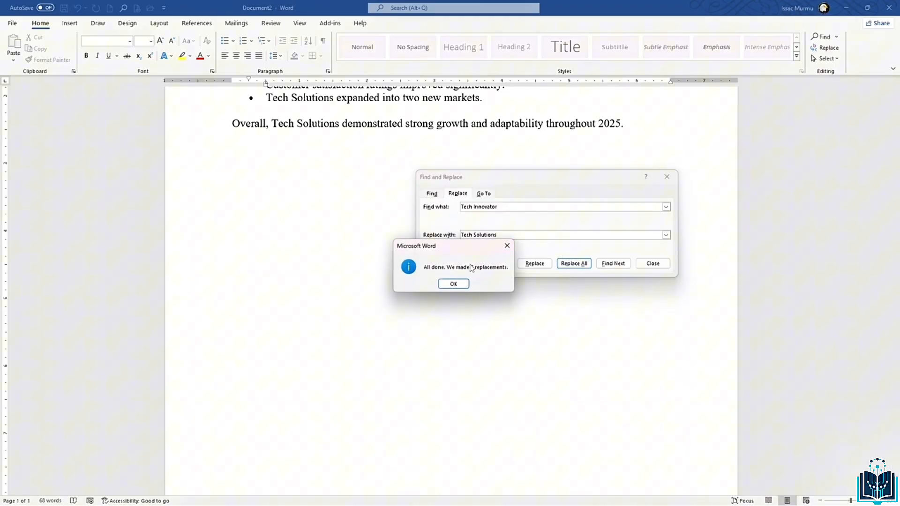
click(454, 284)
scroll(402, 197, up, 4)
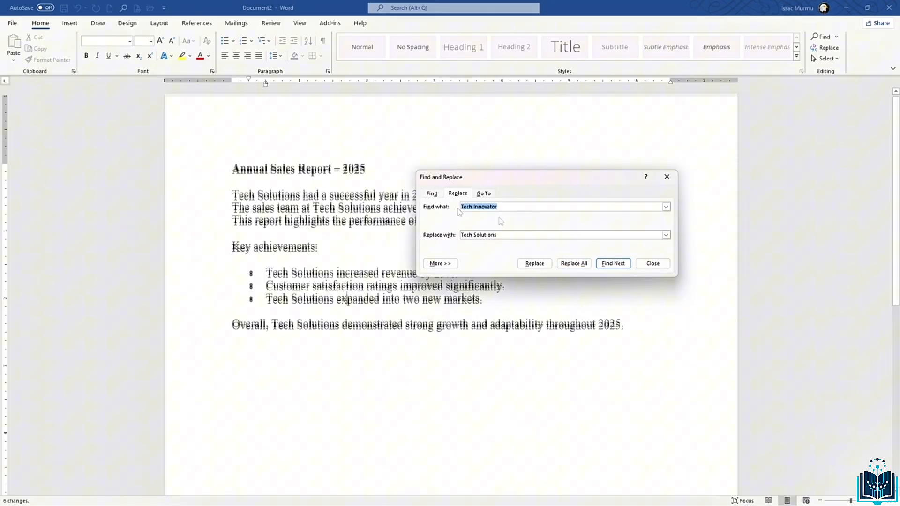
click(667, 177)
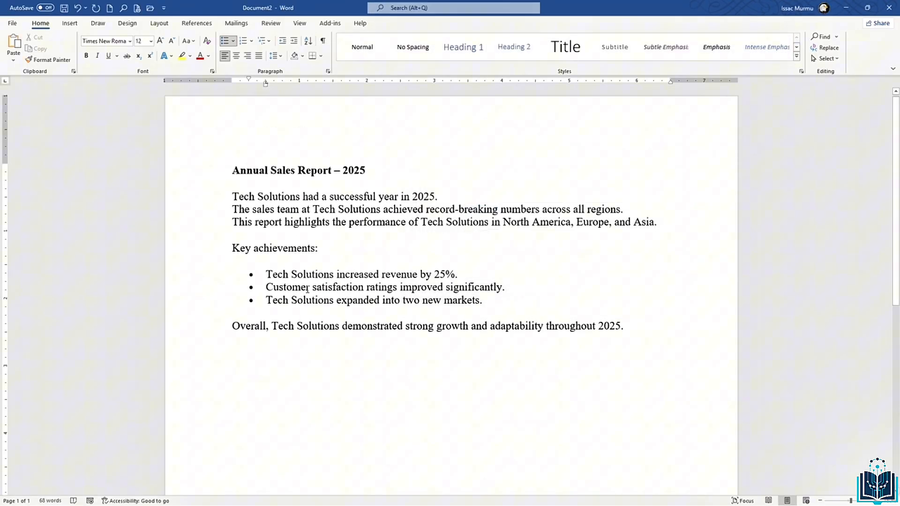
- Select "Tech Solutions" in the first bullet point, and then clear the selection
drag(266, 275, 335, 276)
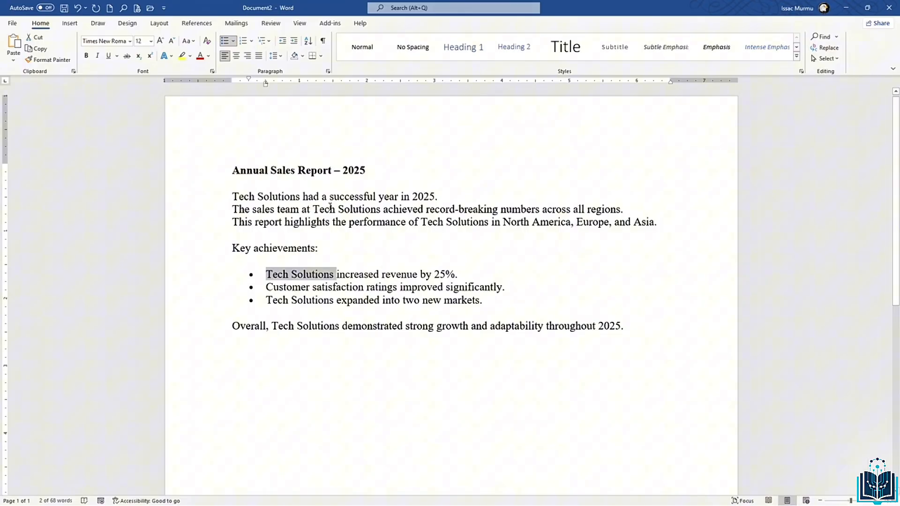
click(384, 273)
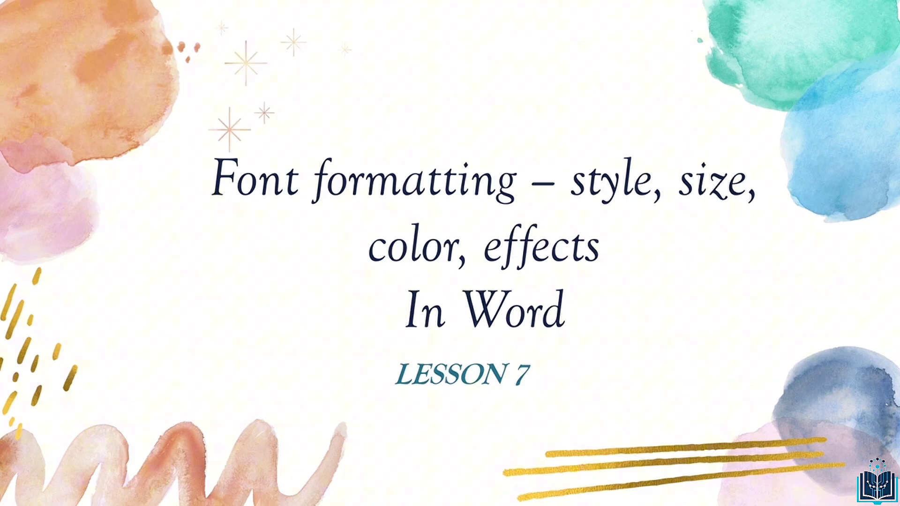
- Switch from the slide show to the blank Word document and look through the list of available fonts
key(alt+Tab)
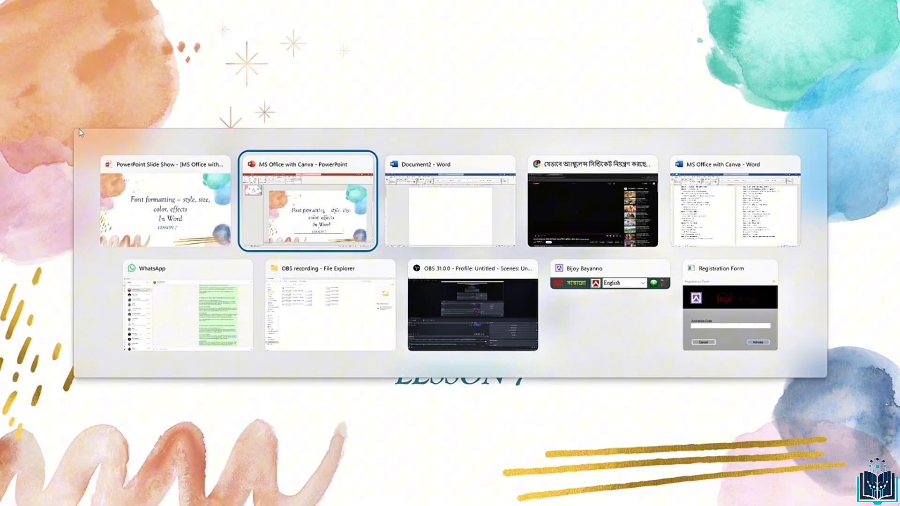
key(alt+Tab)
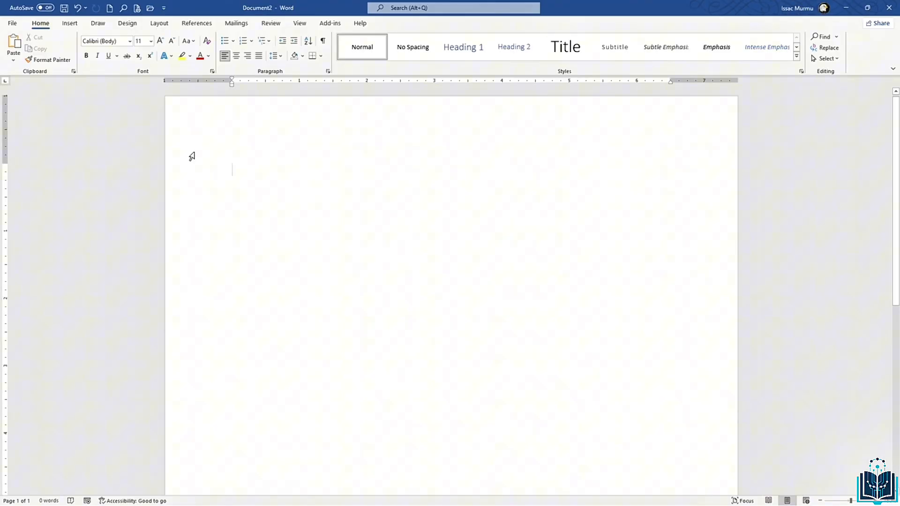
click(130, 42)
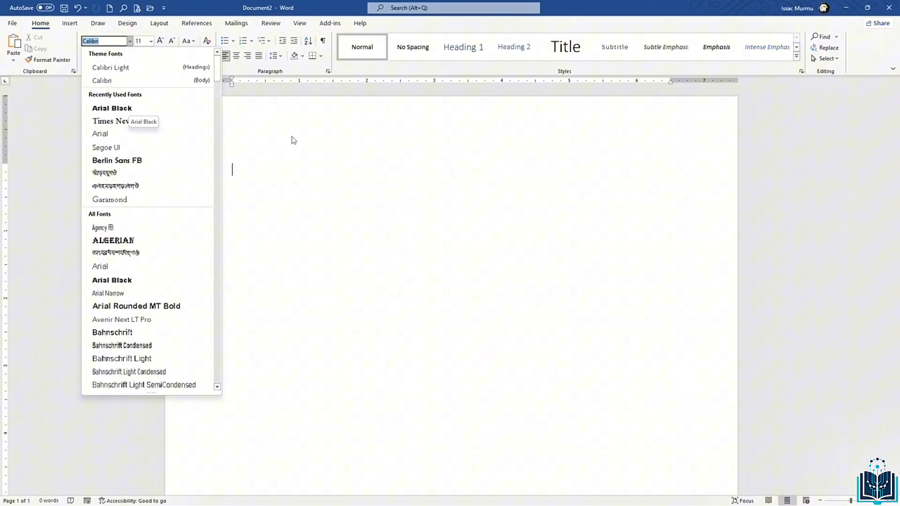
click(326, 155)
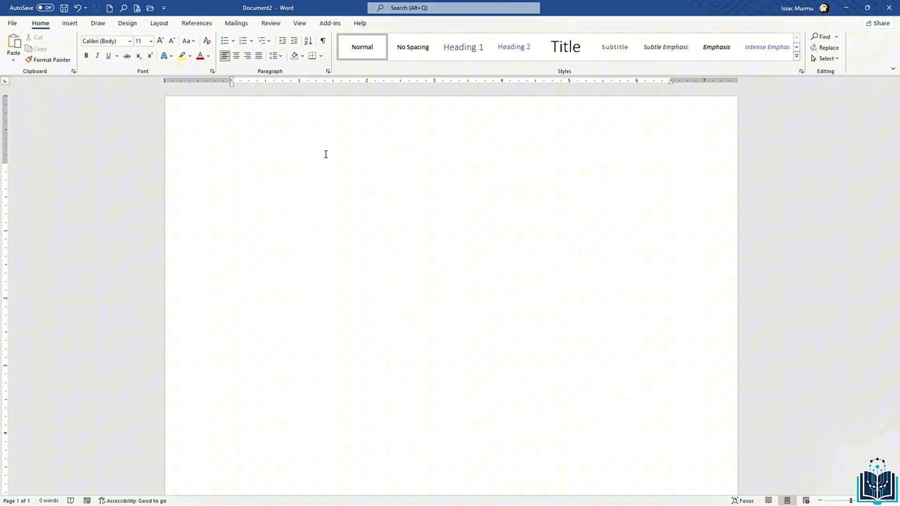
- Write "Marketing report" on the first line and set its font to Calibri (Body)
text(Marketing report)
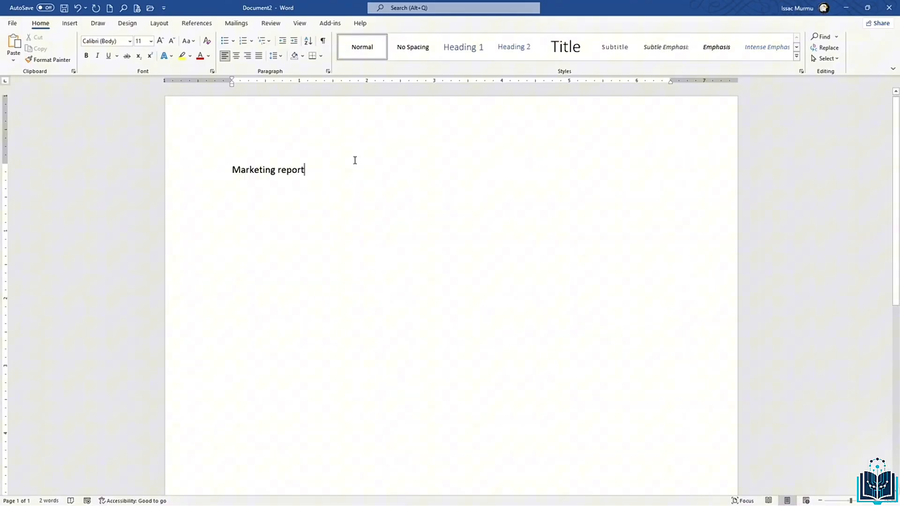
click(216, 169)
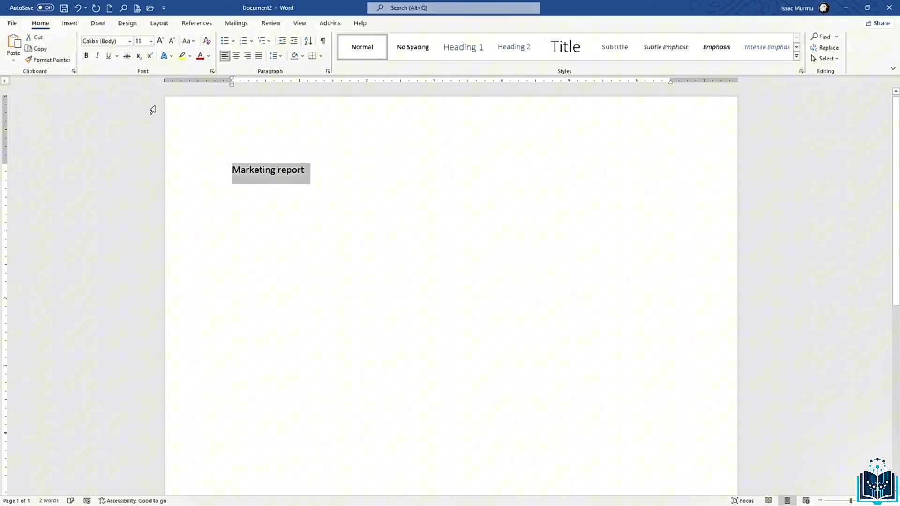
click(130, 41)
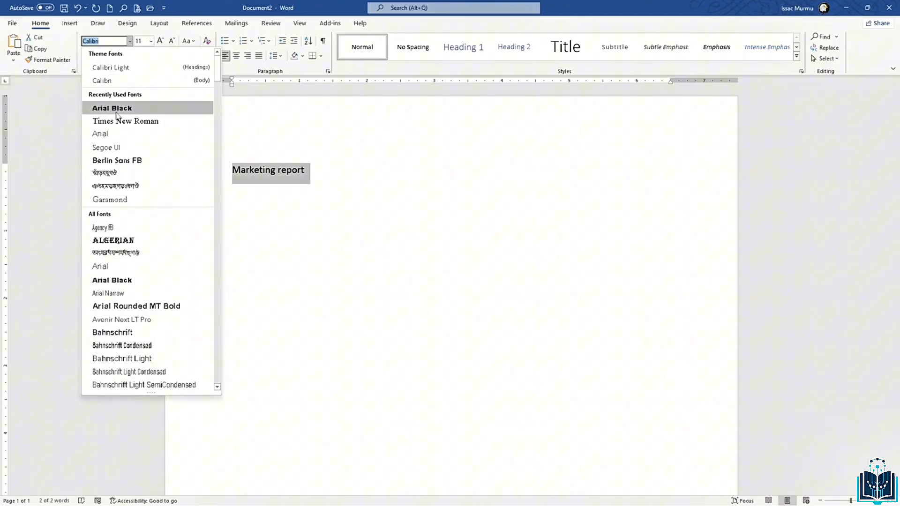
click(120, 80)
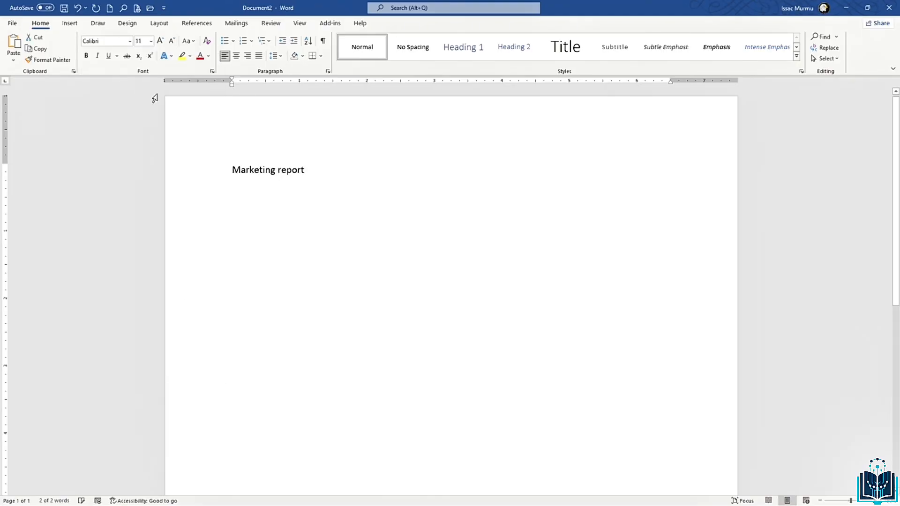
click(323, 169)
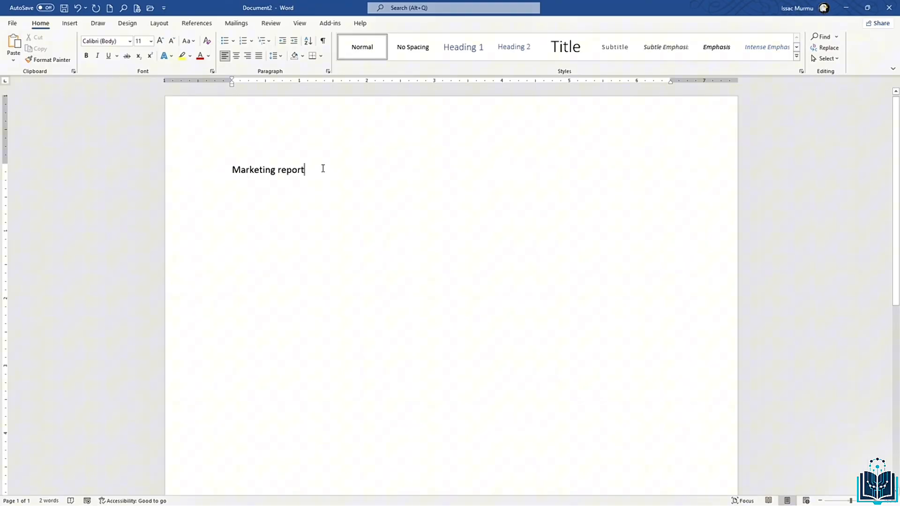
- Add "Academic paper" on a new line below and set its font to Times New Roman
key(Return)
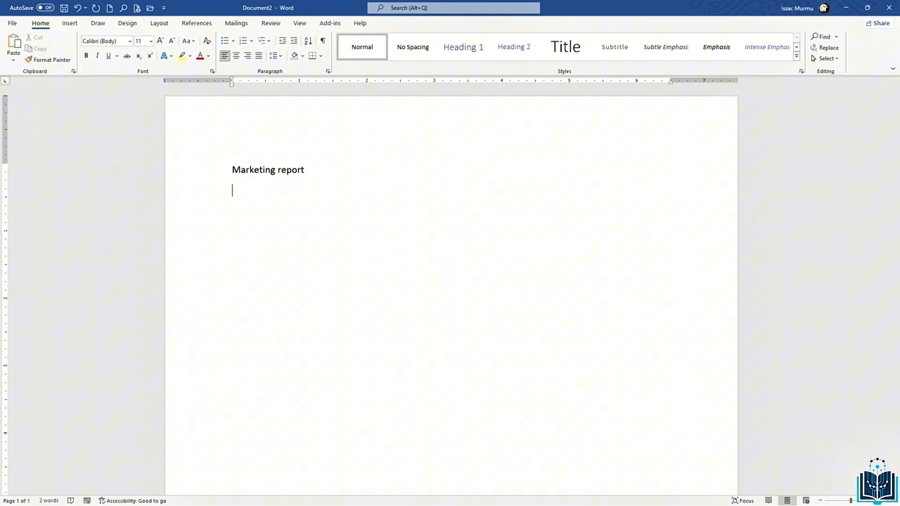
text(Academic paper)
triple_click(284, 191)
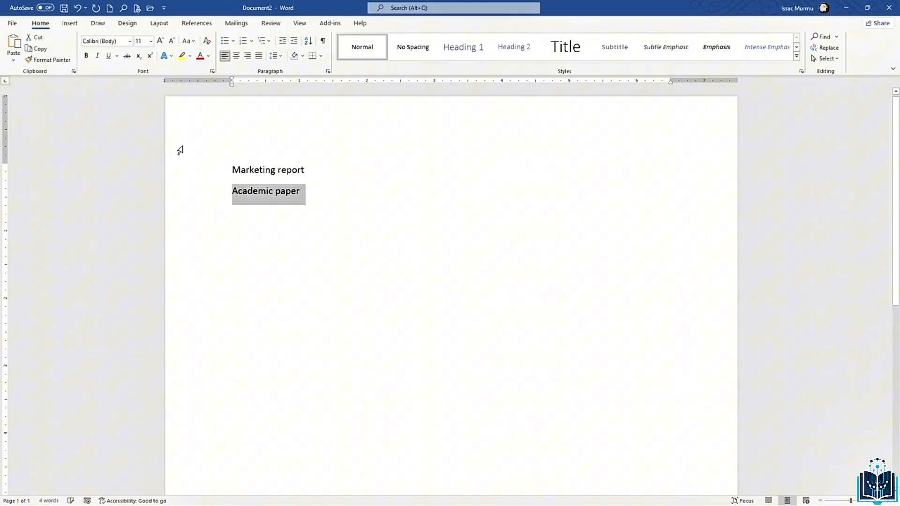
click(130, 41)
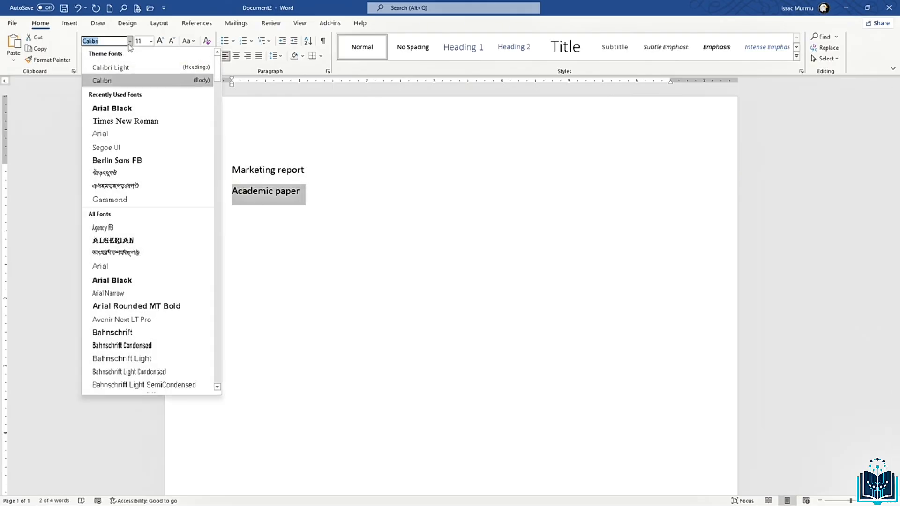
click(133, 121)
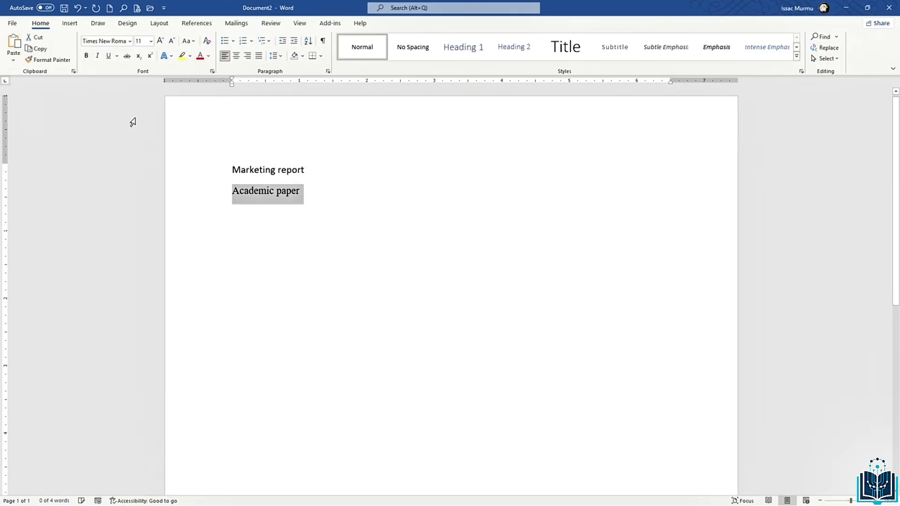
click(271, 201)
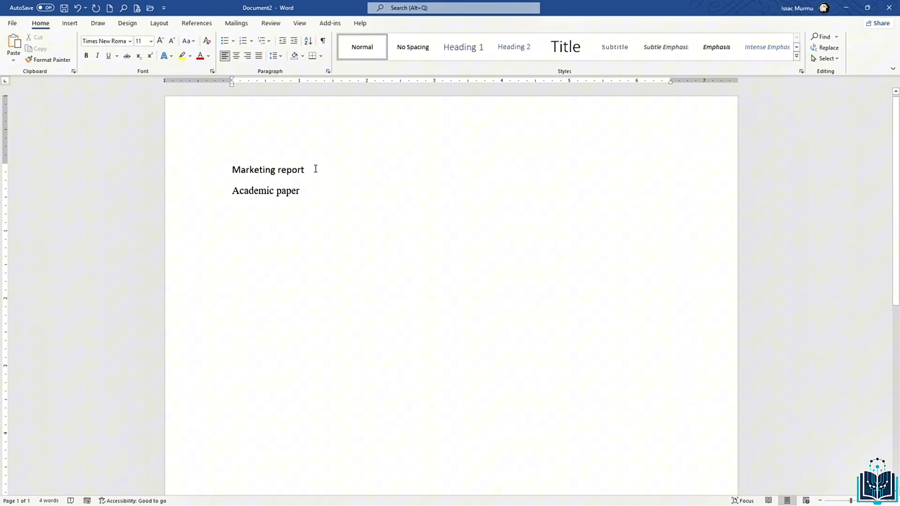
- Set the font size of the "Marketing report" line to 16
drag(303, 169, 223, 171)
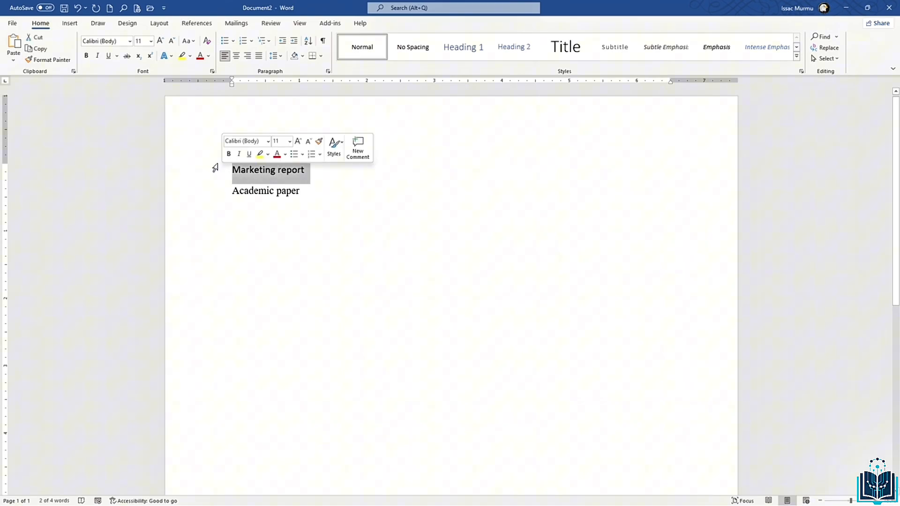
click(151, 42)
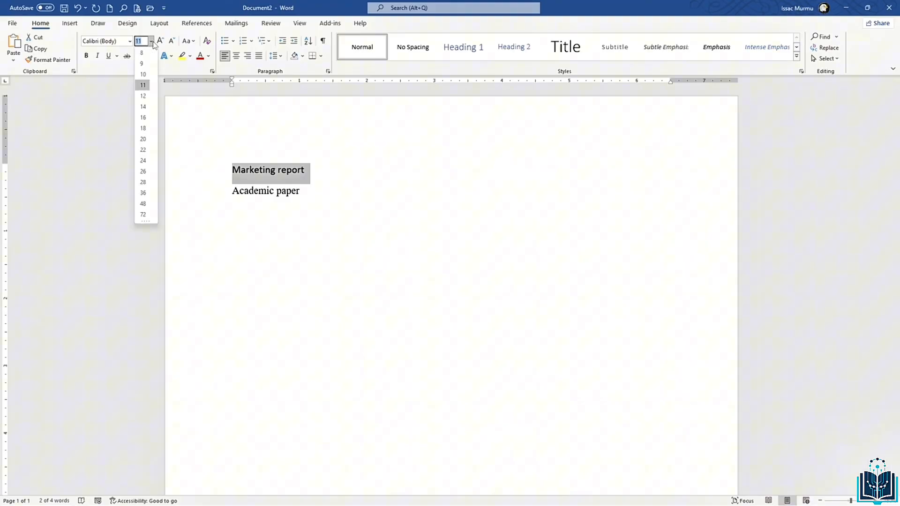
click(143, 118)
click(308, 183)
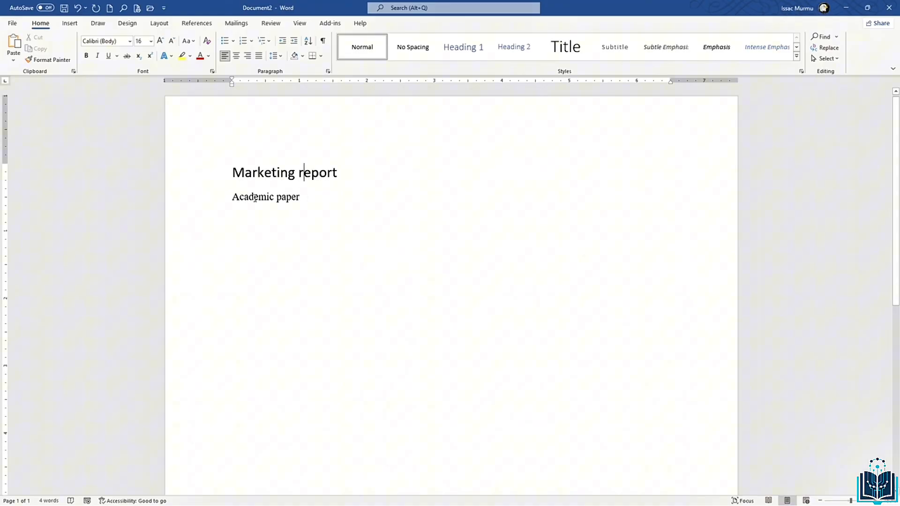
- Enlarge the "Marketing report" line to font size 20 and deselect it
drag(341, 173, 217, 173)
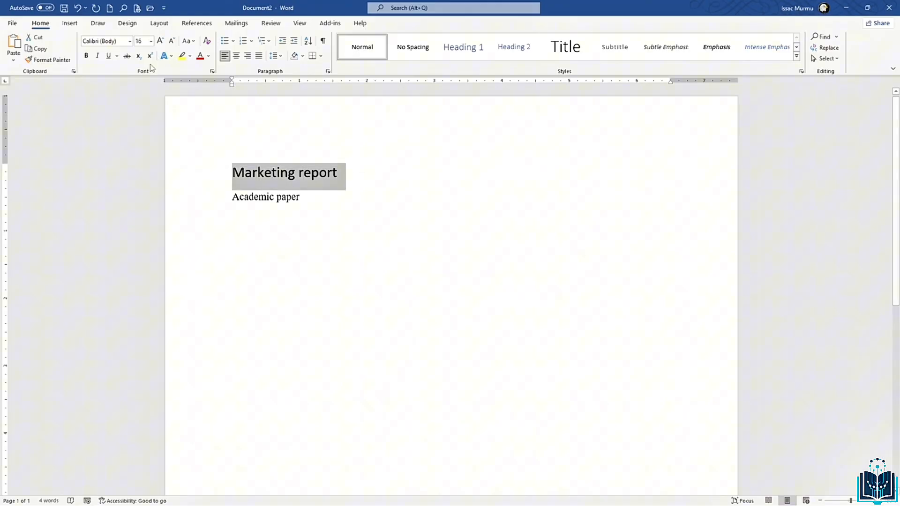
click(150, 41)
click(140, 153)
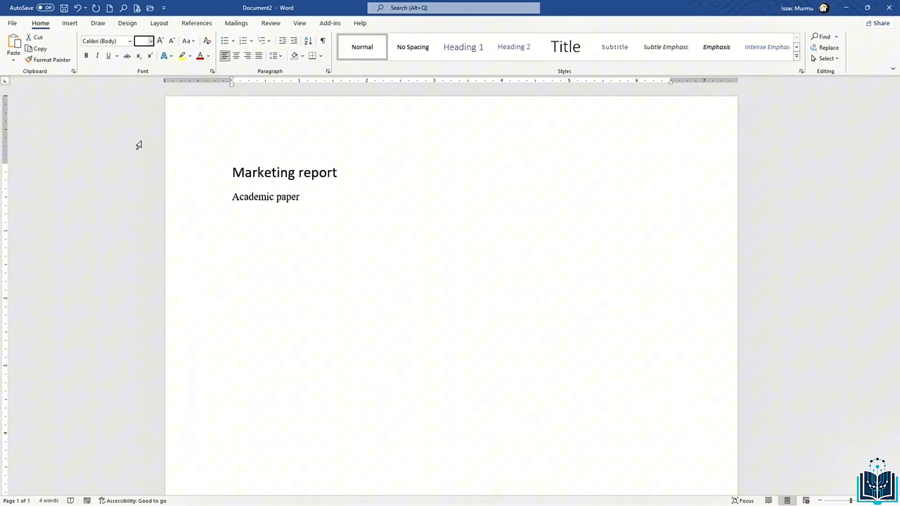
click(295, 175)
- Set the font size of the "Academic paper" line to 12
scroll(281, 197, up, 2)
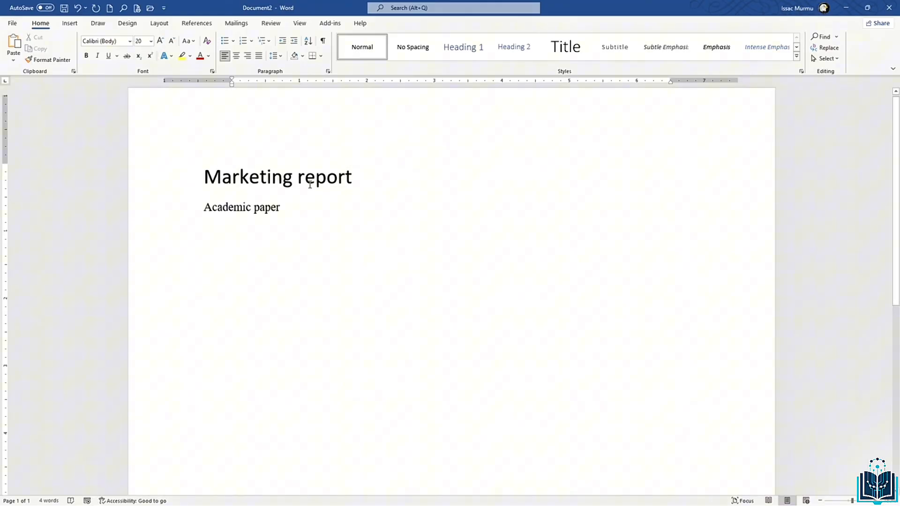
click(280, 209)
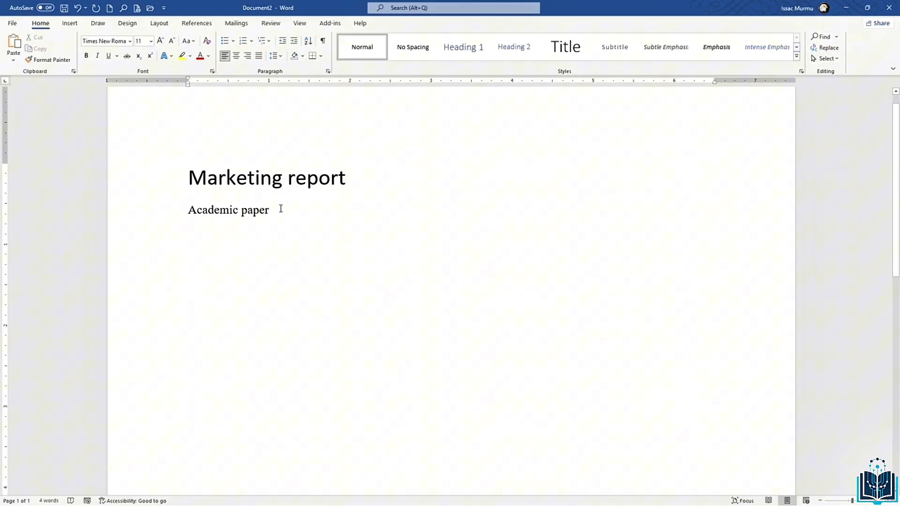
triple_click(281, 209)
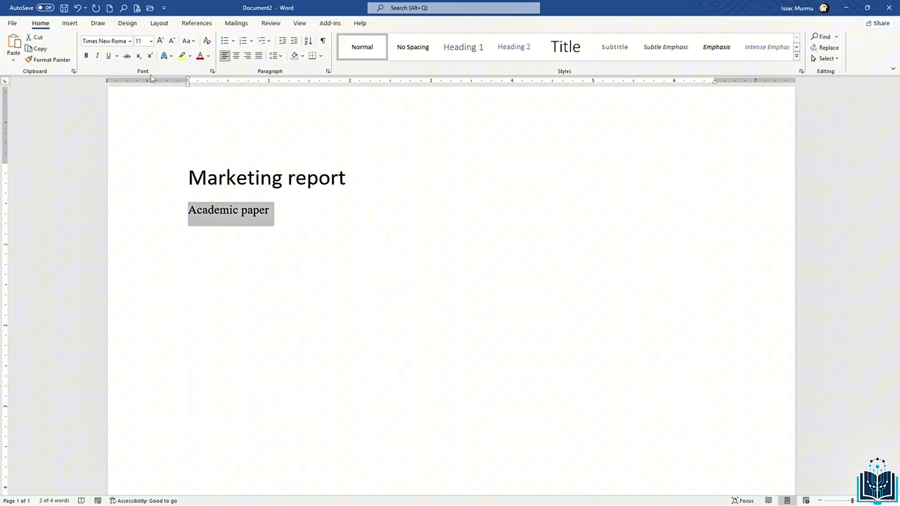
click(151, 41)
click(147, 97)
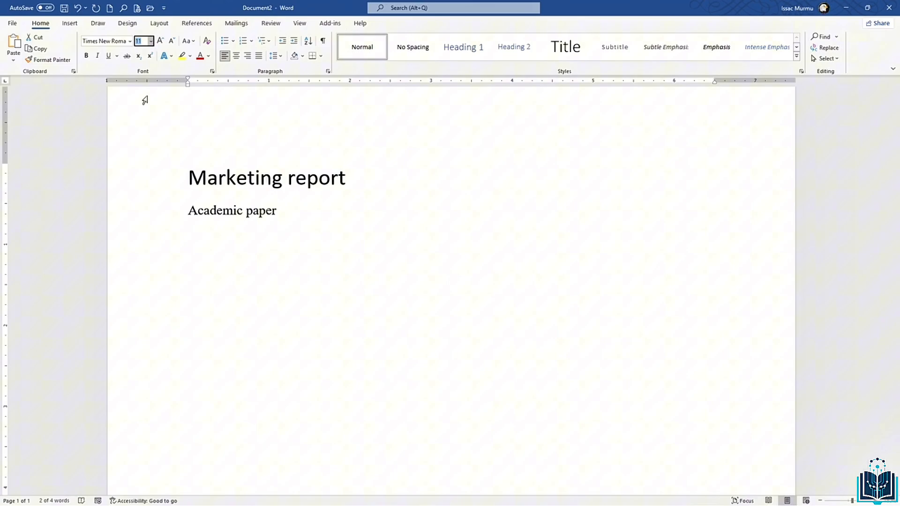
click(267, 214)
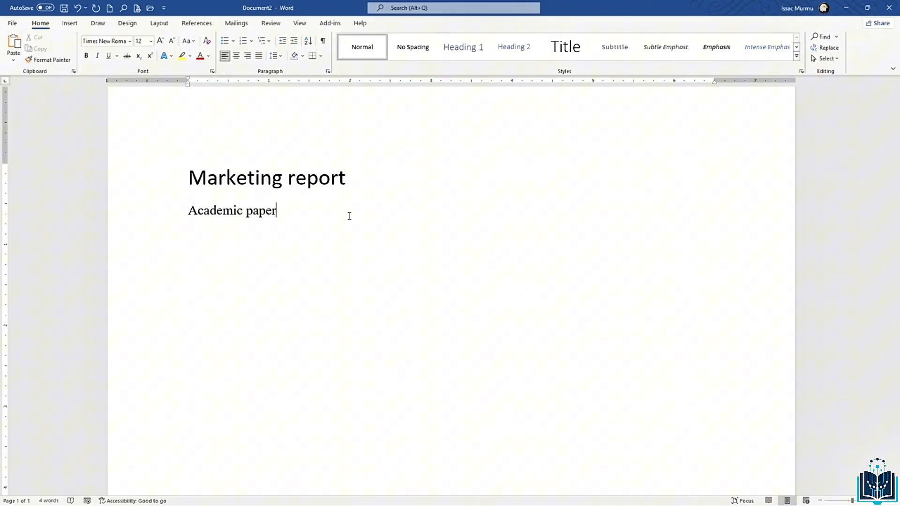
click(218, 179)
click(304, 186)
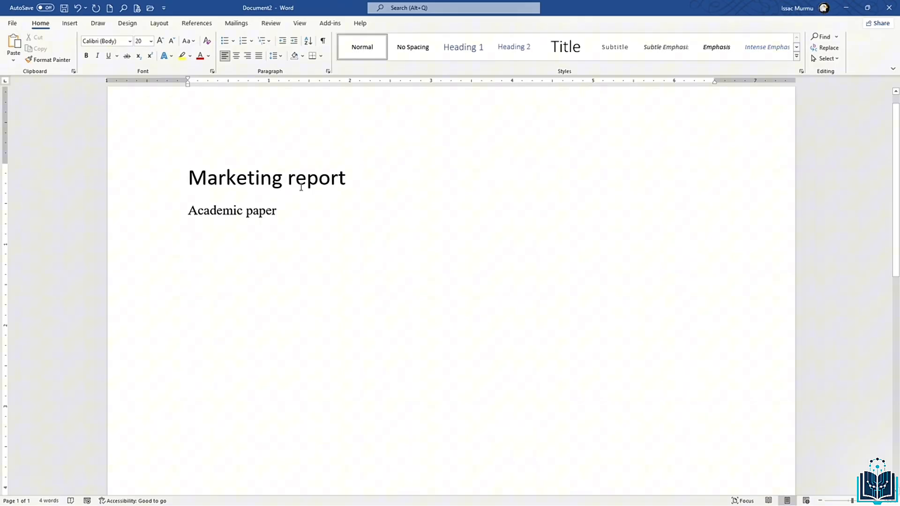
- Change the font color of the "Academic paper" line to the standard blue and deselect it
click(300, 206)
drag(277, 211, 188, 212)
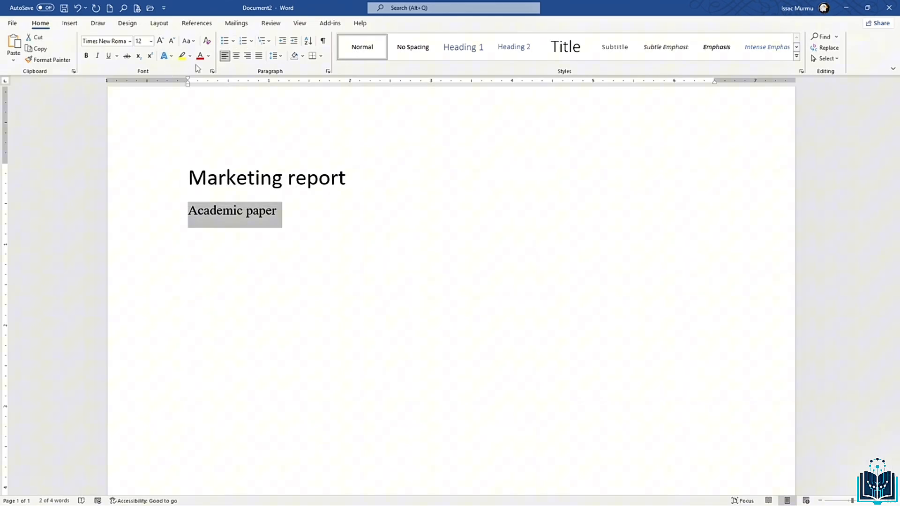
click(208, 56)
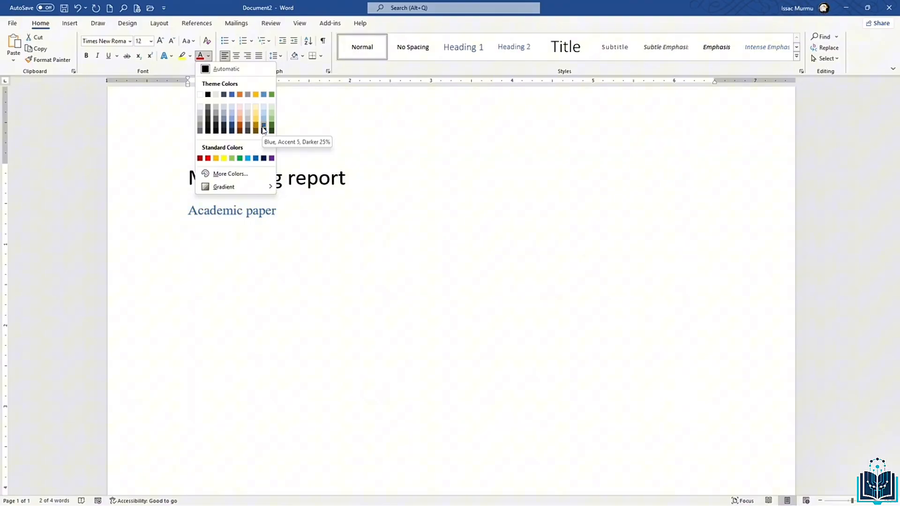
click(256, 158)
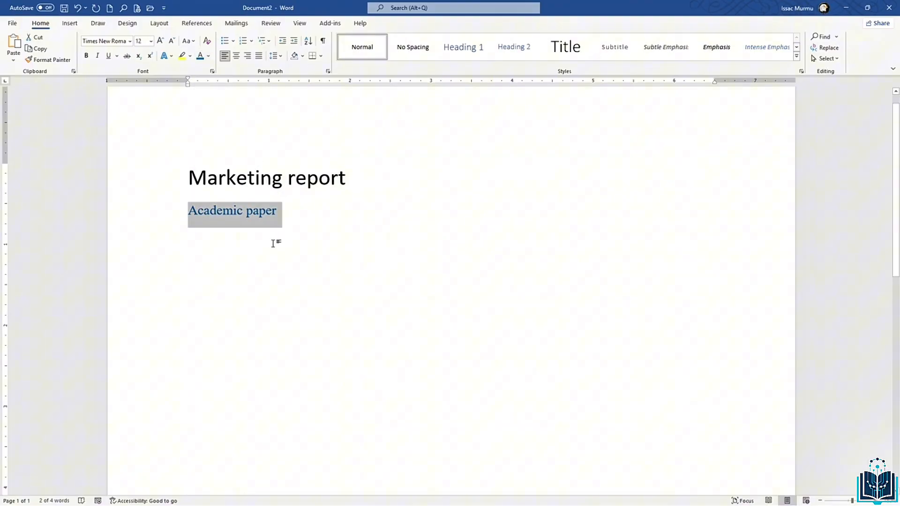
click(282, 225)
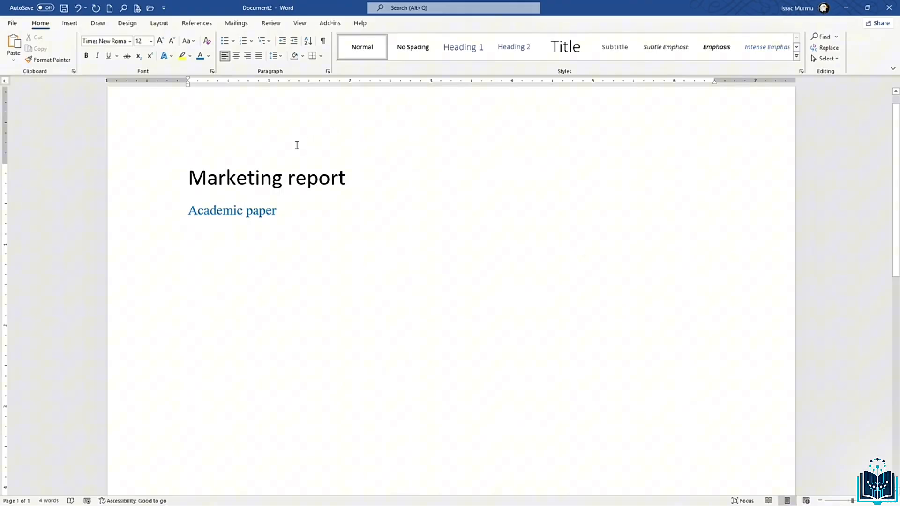
- Color the "Marketing report" line with the darkest shade of the Blue, Accent 5 theme color
drag(353, 180, 191, 174)
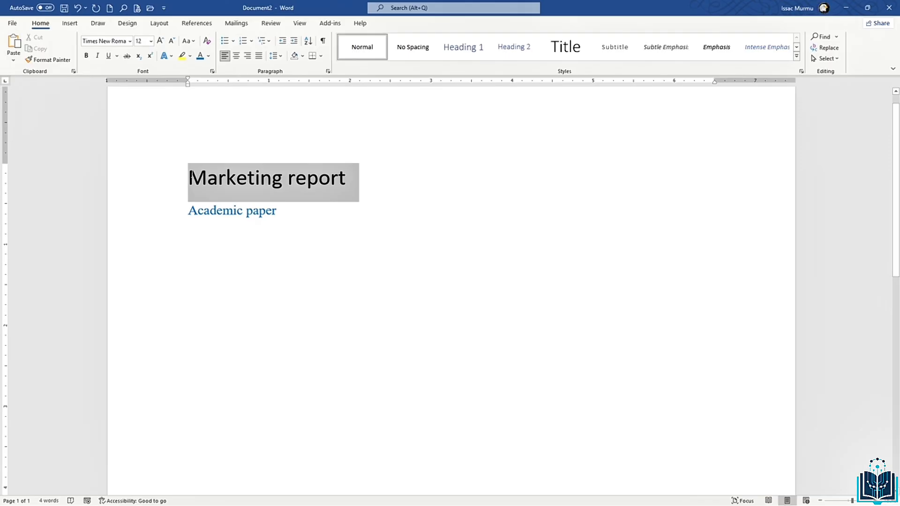
click(209, 55)
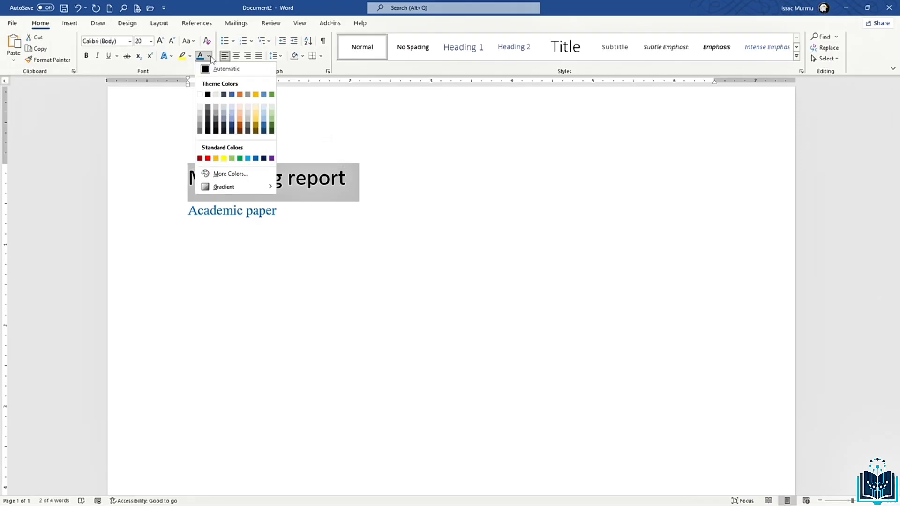
click(264, 132)
click(366, 199)
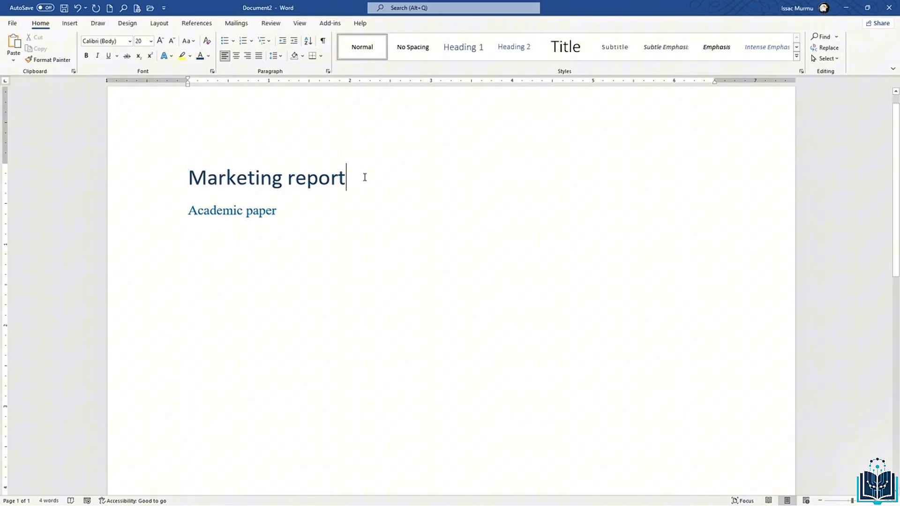
- Make the whole "Marketing report" line bold
click(355, 222)
click(193, 208)
click(180, 181)
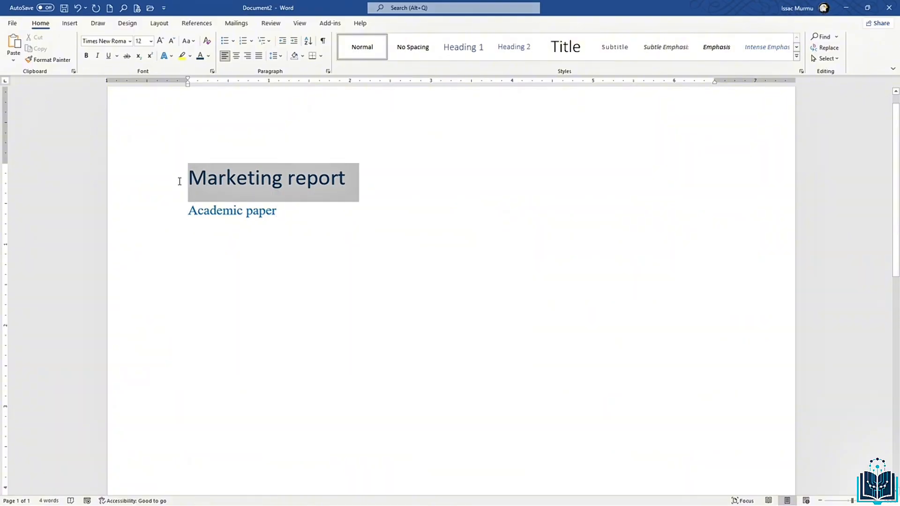
click(86, 59)
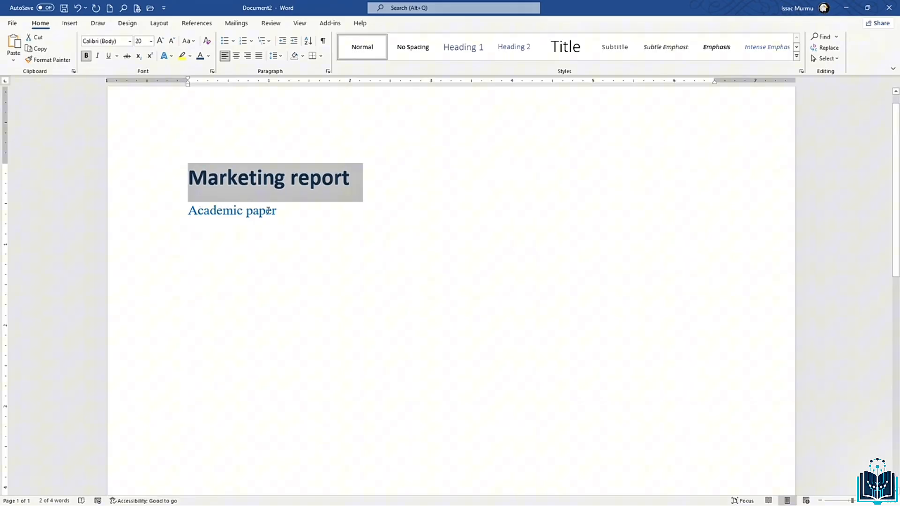
- Italicize the "Academic paper" line and place the cursor at its end
click(312, 205)
drag(312, 205, 187, 211)
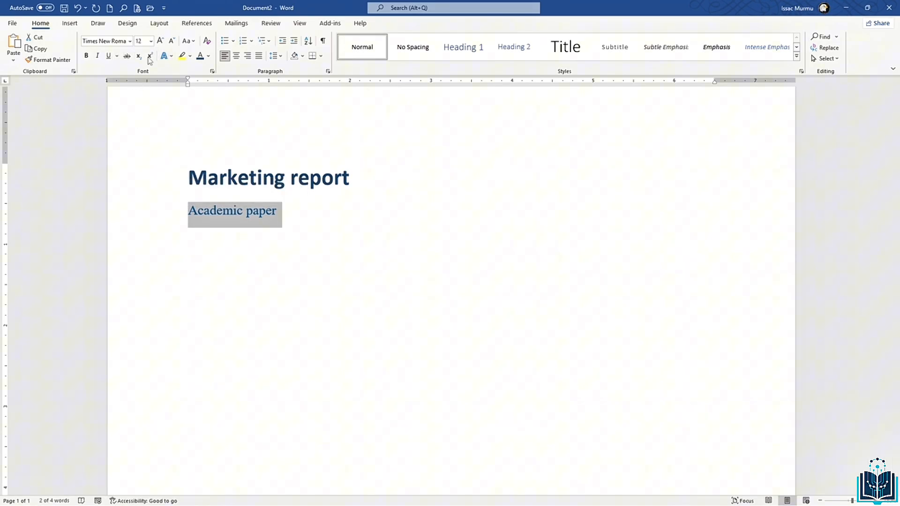
click(98, 57)
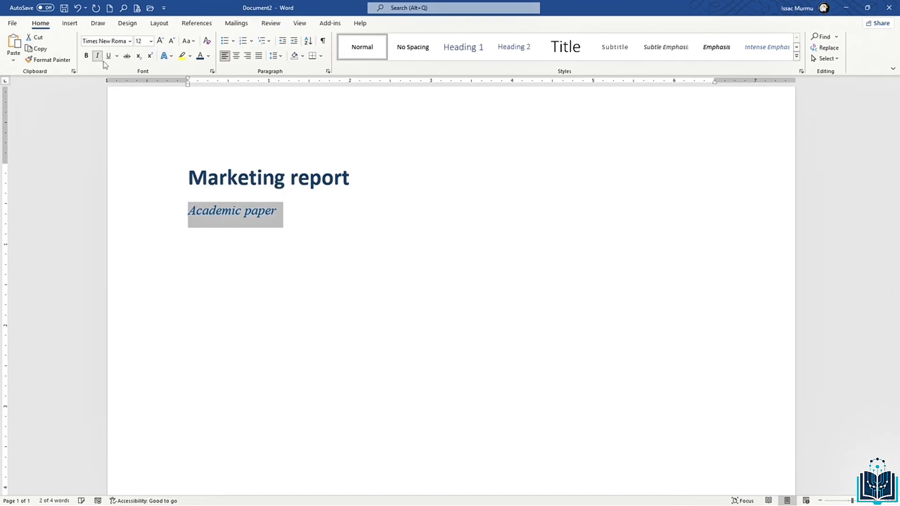
click(278, 234)
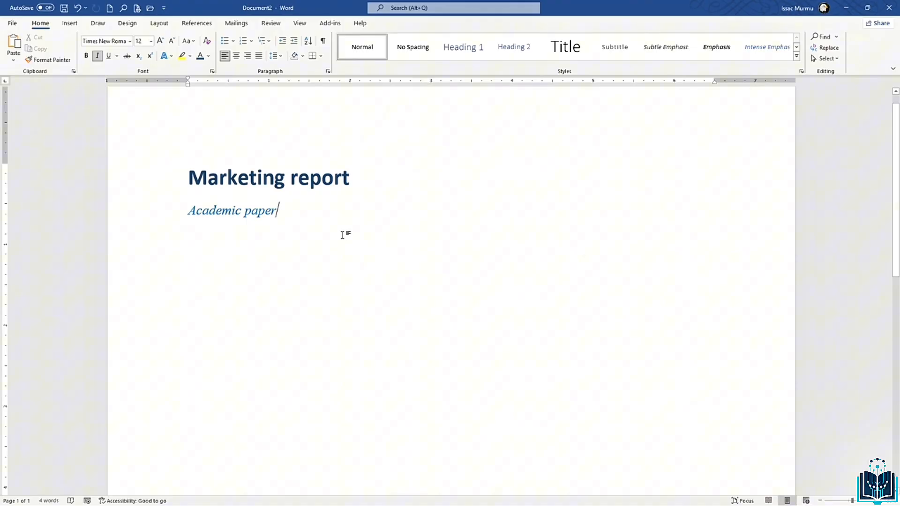
- Start a new line two lines below "Academic paper" with italics turned off and the font color set to Automatic
key(Return)
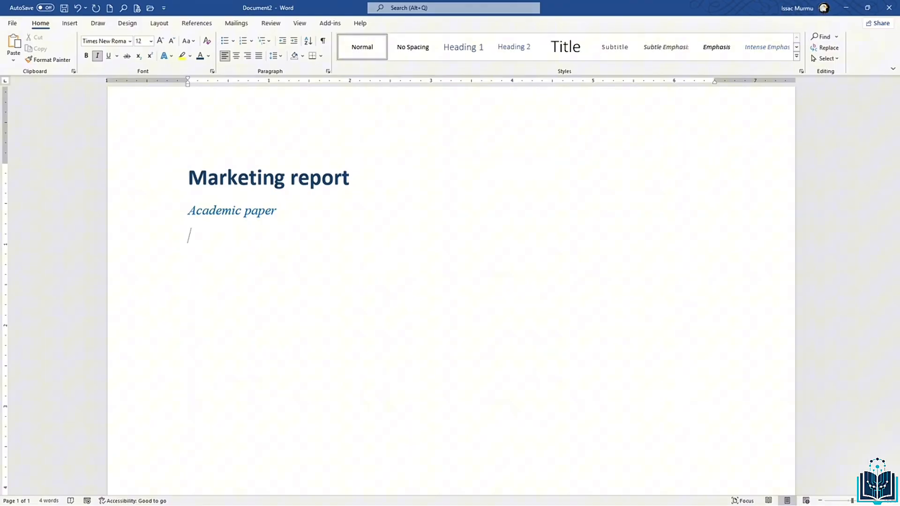
text(Mi)
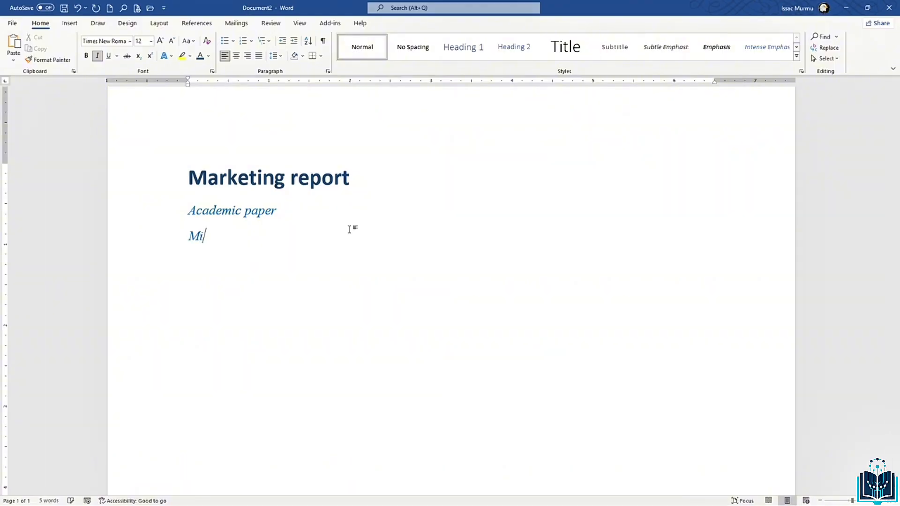
key(BackSpace)
key(ctrl+i)
key(Return)
text(Ma)
key(BackSpace)
key(BackSpace)
click(209, 56)
click(213, 68)
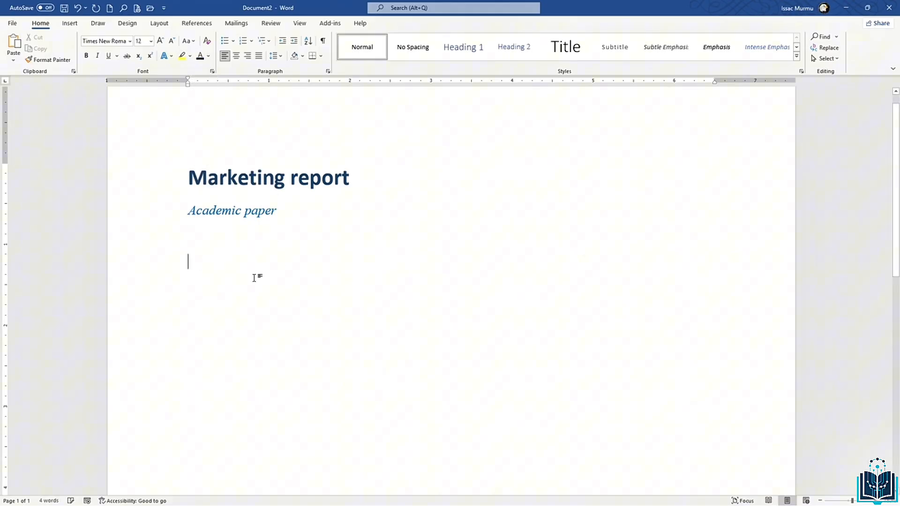
- Write the sentence "Microsoft Word makes formatting easy" on the new line
text(Mirc)
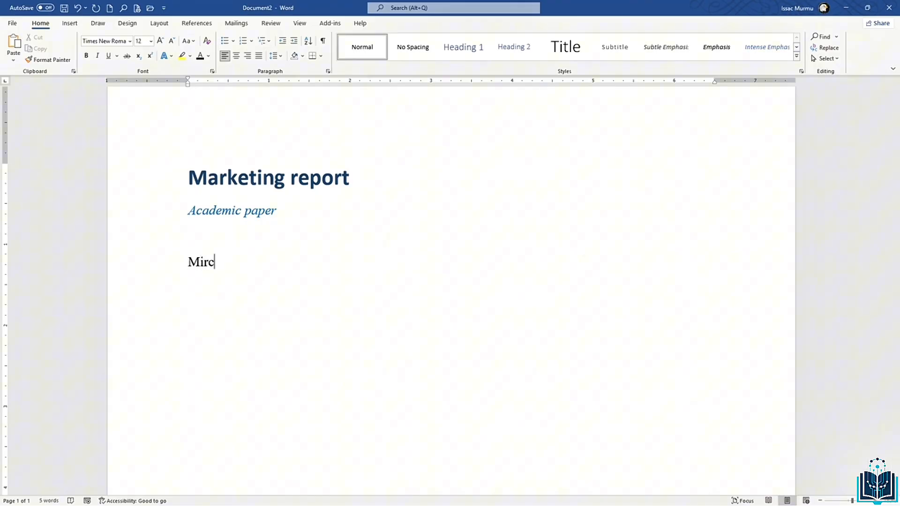
key(BackSpace)
key(BackSpace)
text(crosoft w)
key(BackSpace)
text(Wo)
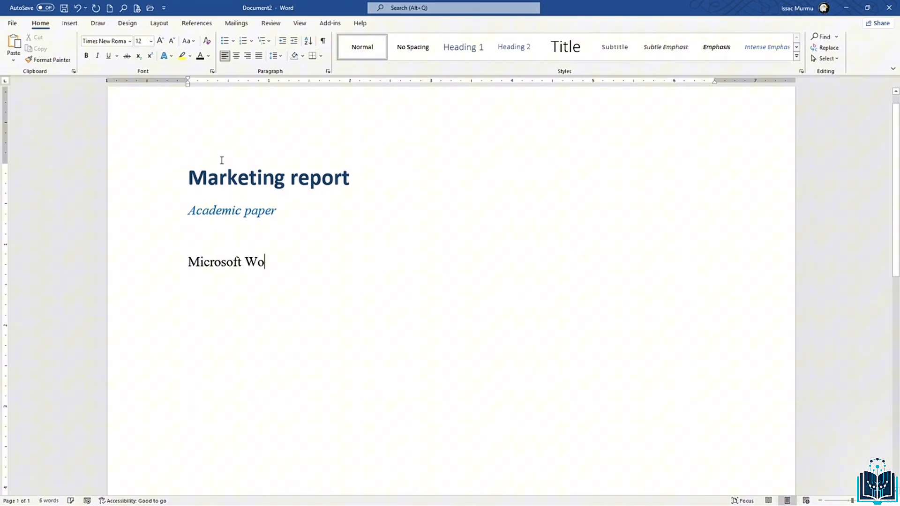
text(rd mak)
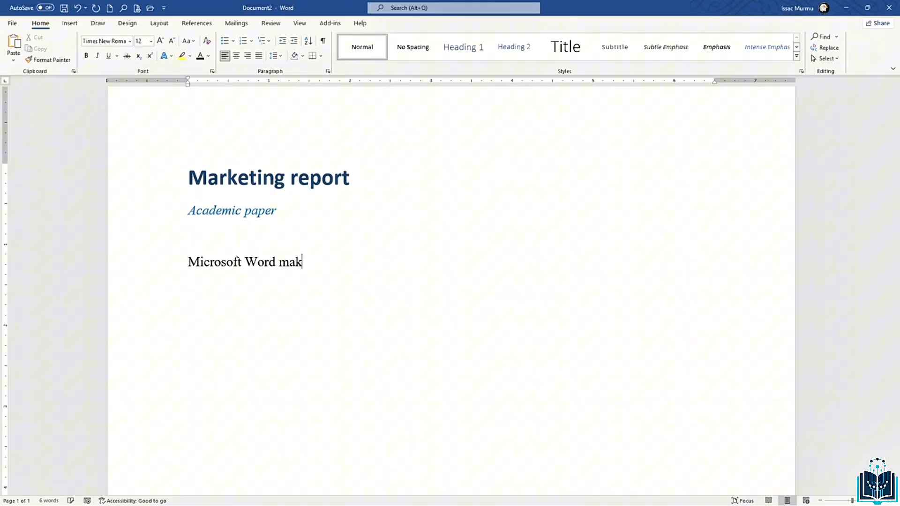
text(es formation)
key(BackSpace)
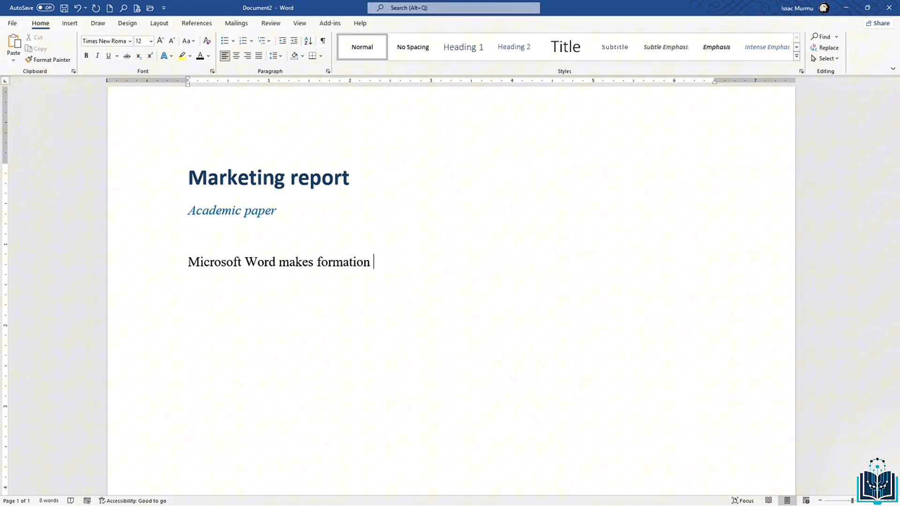
key(BackSpace)
key(BackSpace)
text(tting easy)
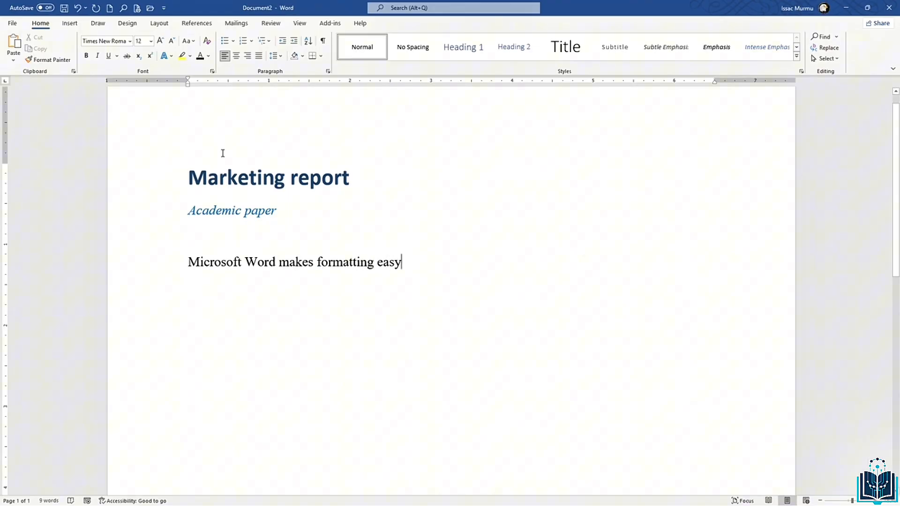
- Set the "Microsoft Word makes formatting easy" sentence in Arial at font size 14
click(256, 239)
click(250, 266)
drag(403, 263, 222, 269)
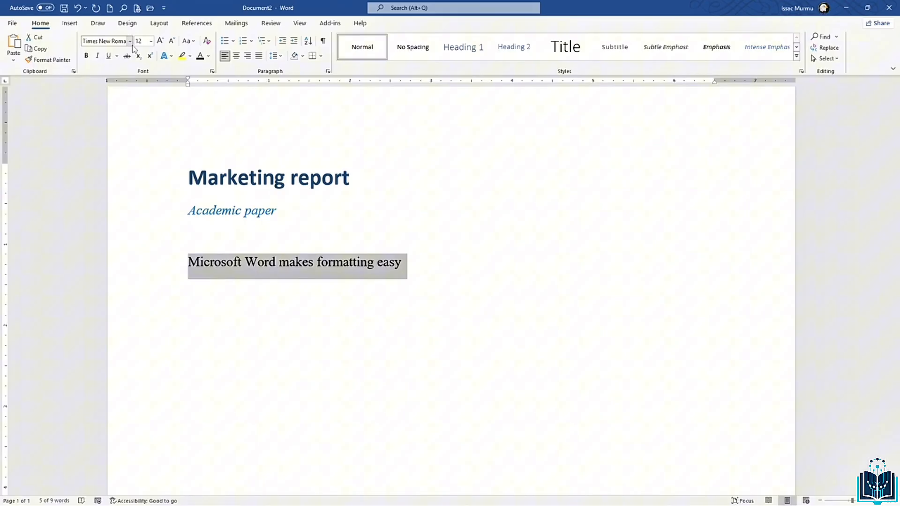
click(130, 41)
click(126, 134)
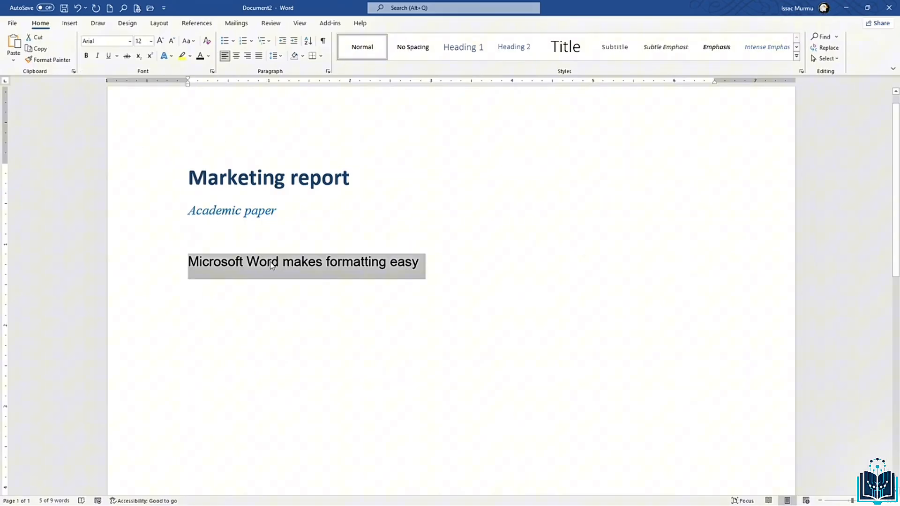
click(151, 41)
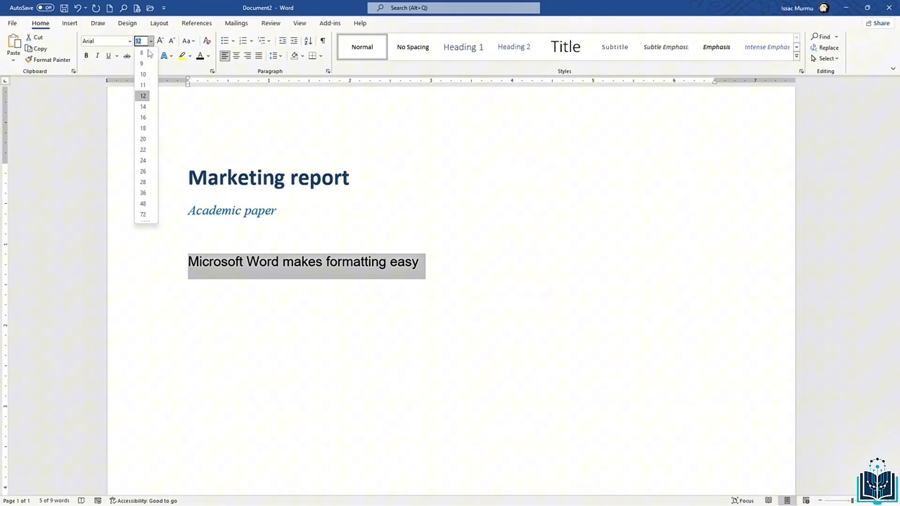
click(141, 109)
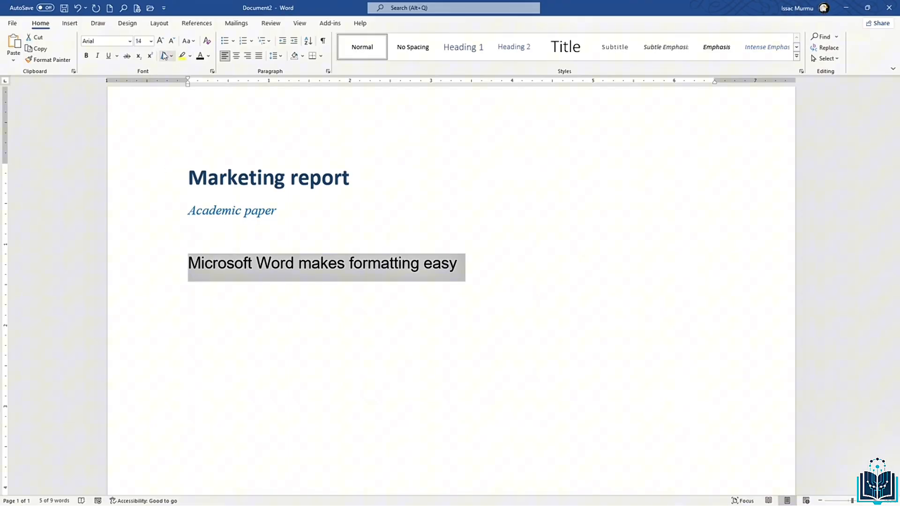
- Change the font color of the "Microsoft Word makes formatting easy" sentence to the standard dark blue and deselect it
click(208, 57)
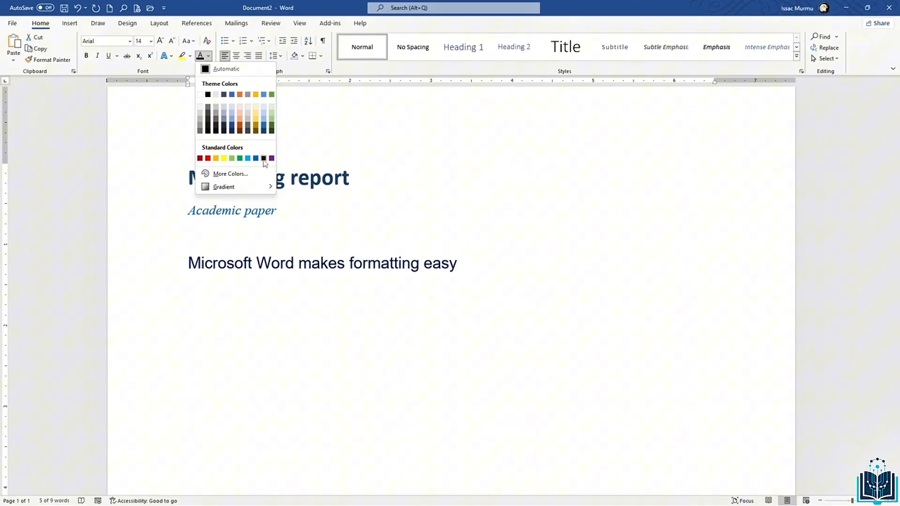
click(264, 159)
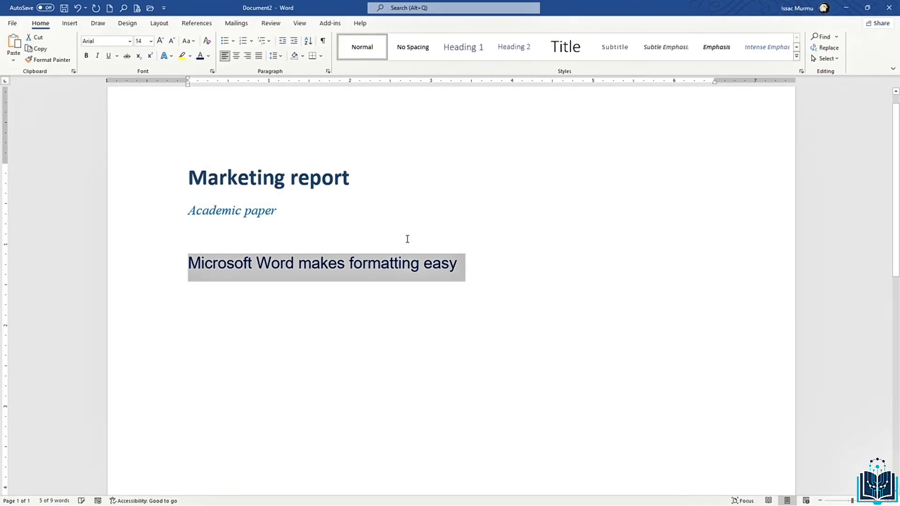
click(462, 271)
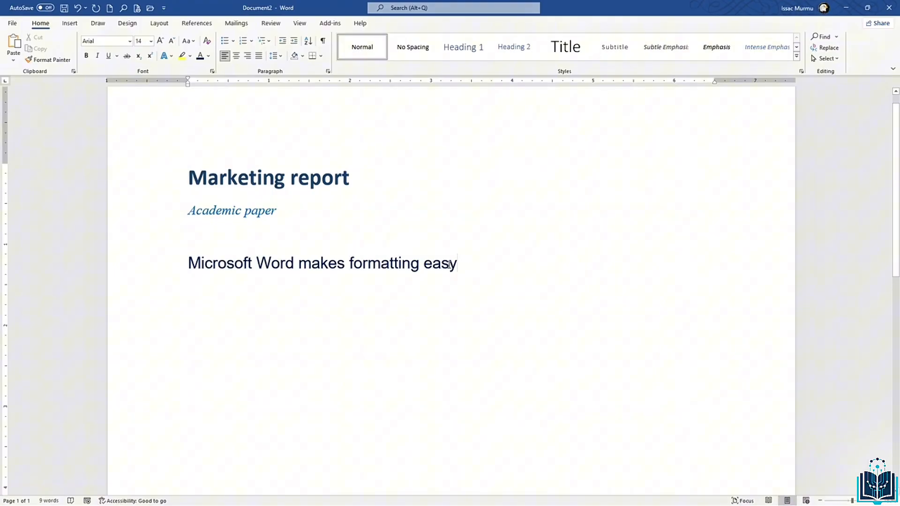
- Make only the word "easy" at the end of the sentence bold
key(shift+Left)
key(shift+Left)
key(shift+Left)
key(shift+Left)
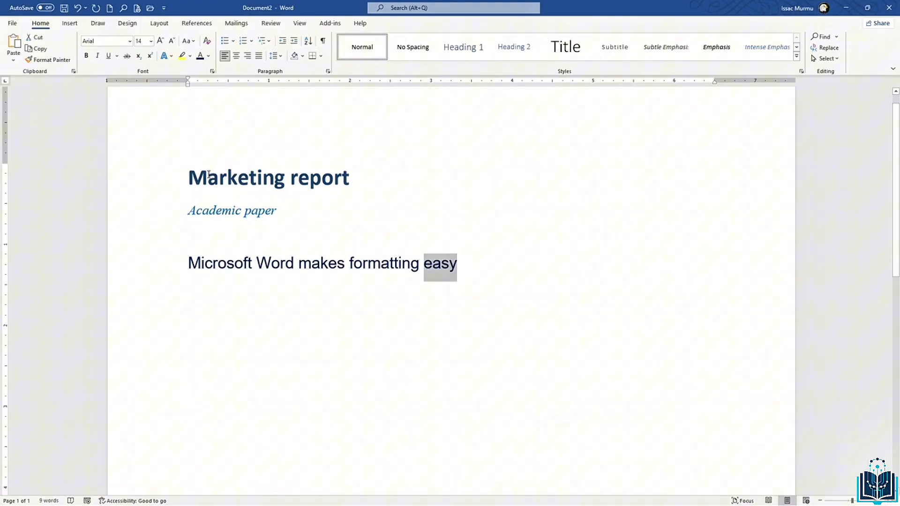
click(87, 56)
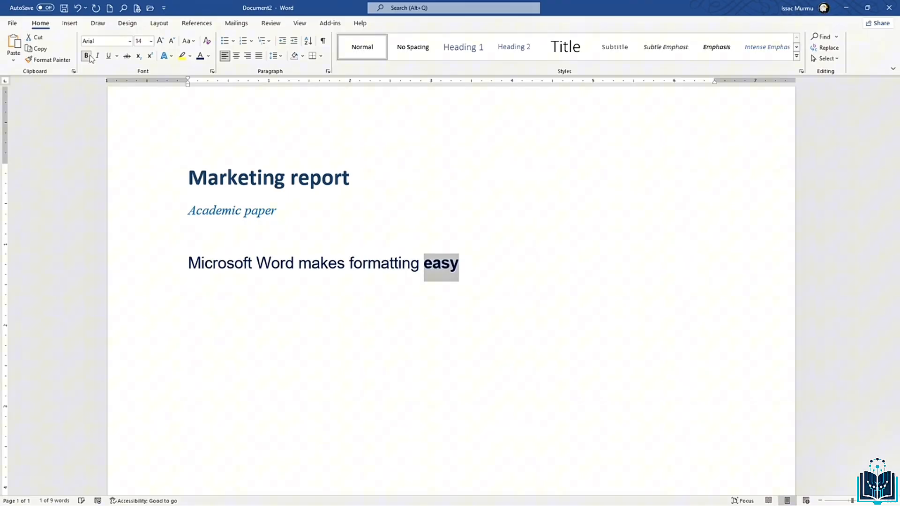
click(407, 223)
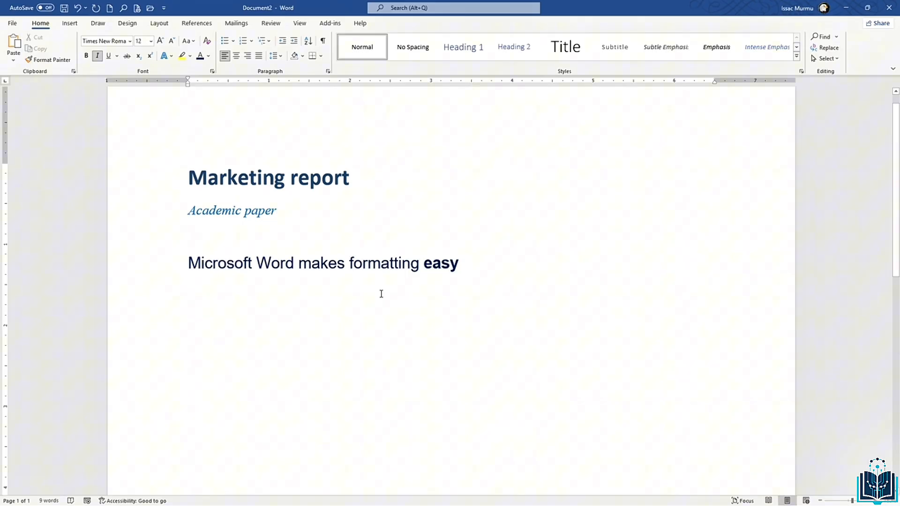
click(468, 298)
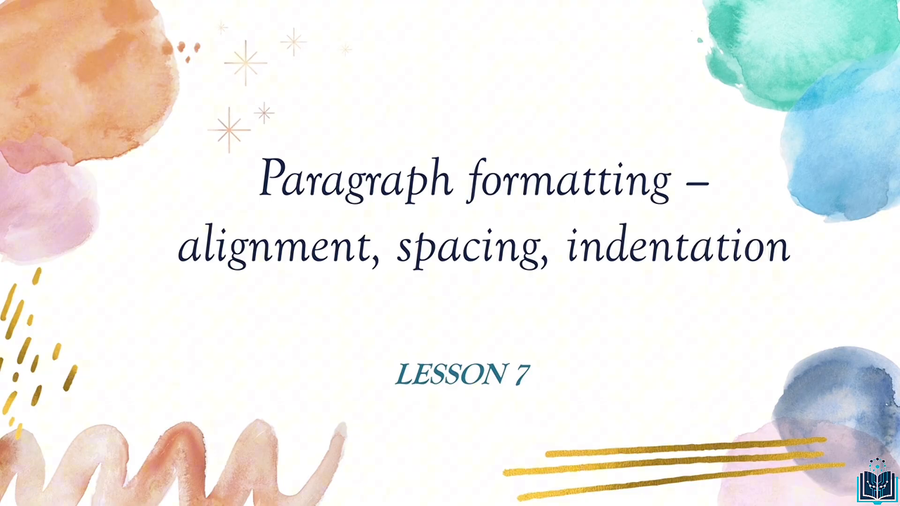
- Switch to the Word document containing the monthly sales report and clear all formatting from its entire text
key(alt+Tab)
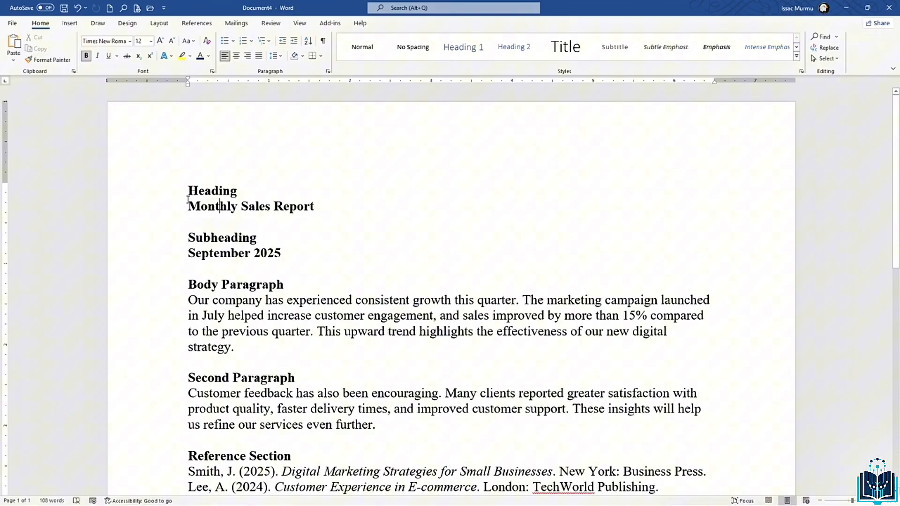
drag(188, 199, 646, 443)
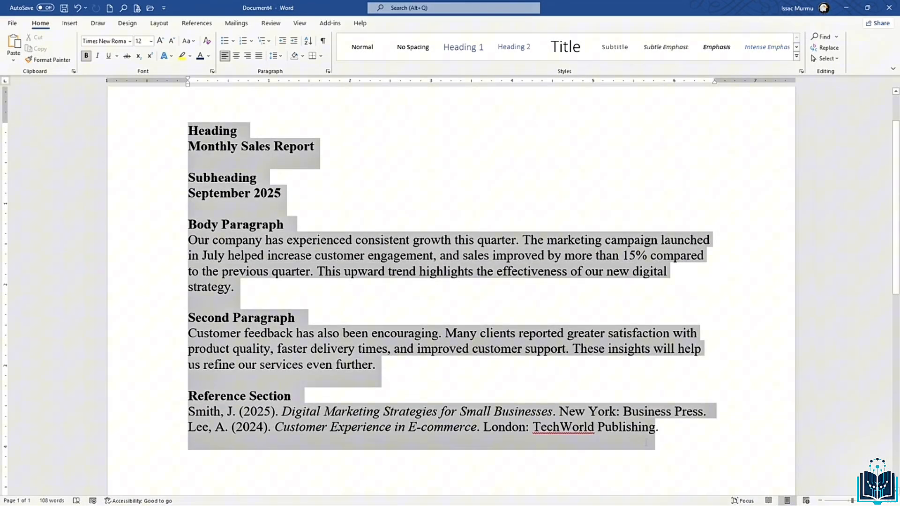
click(206, 41)
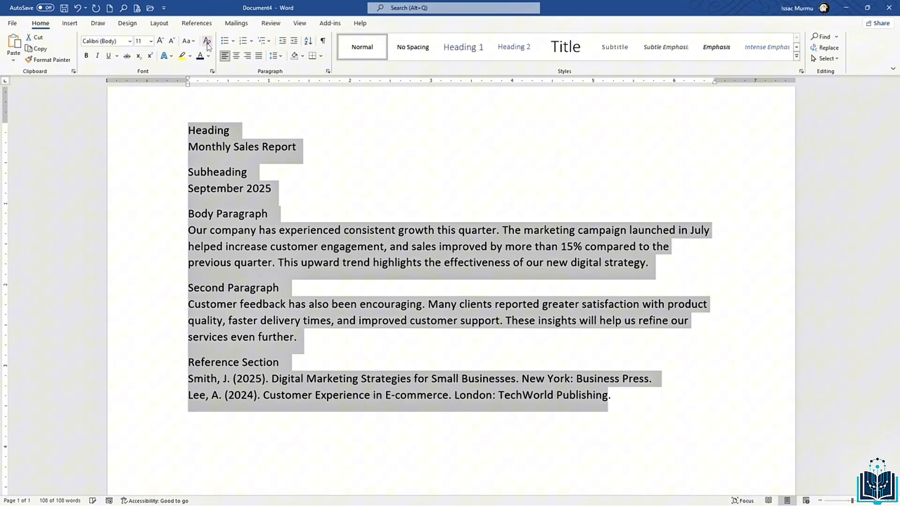
click(257, 186)
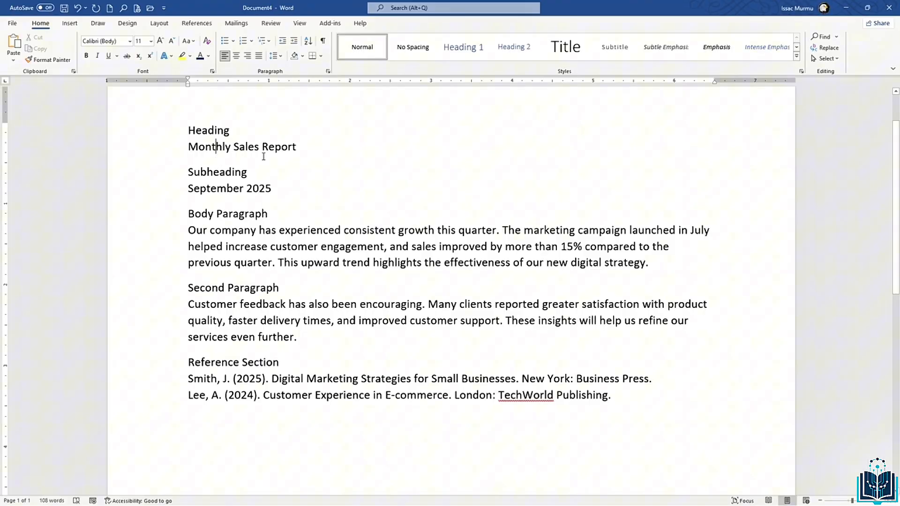
- Remove the space after paragraphs throughout the whole report text
drag(188, 126, 622, 397)
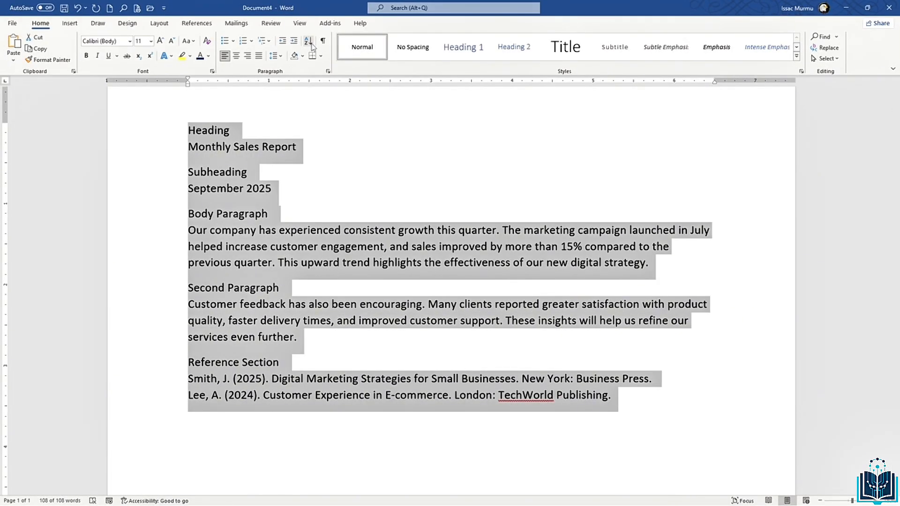
click(274, 56)
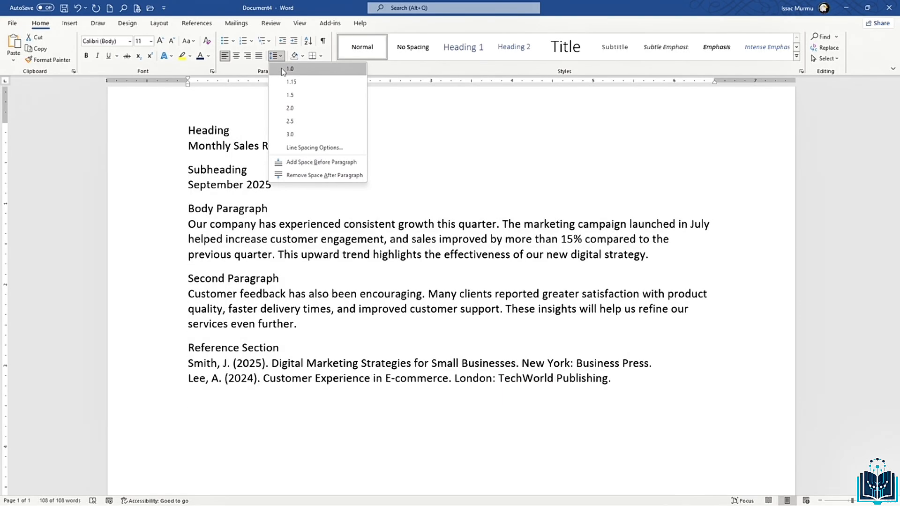
click(323, 175)
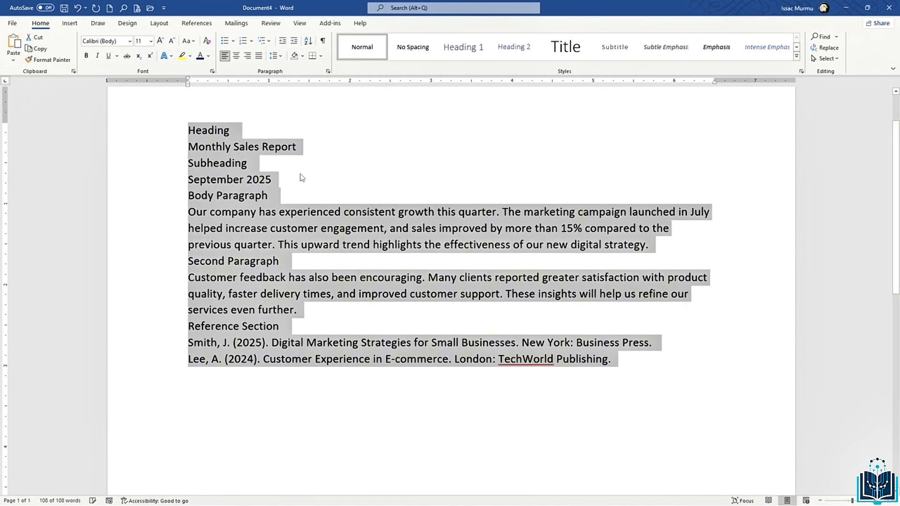
click(274, 185)
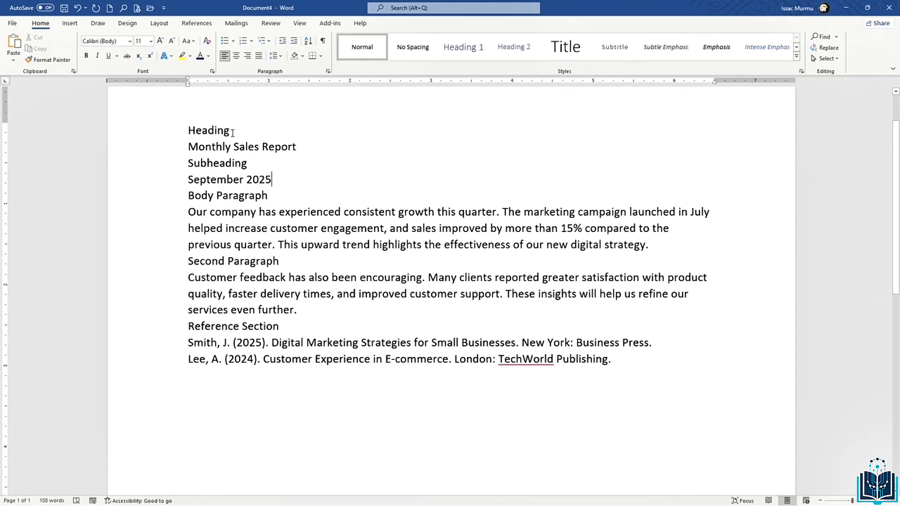
drag(236, 133, 198, 145)
drag(297, 146, 188, 148)
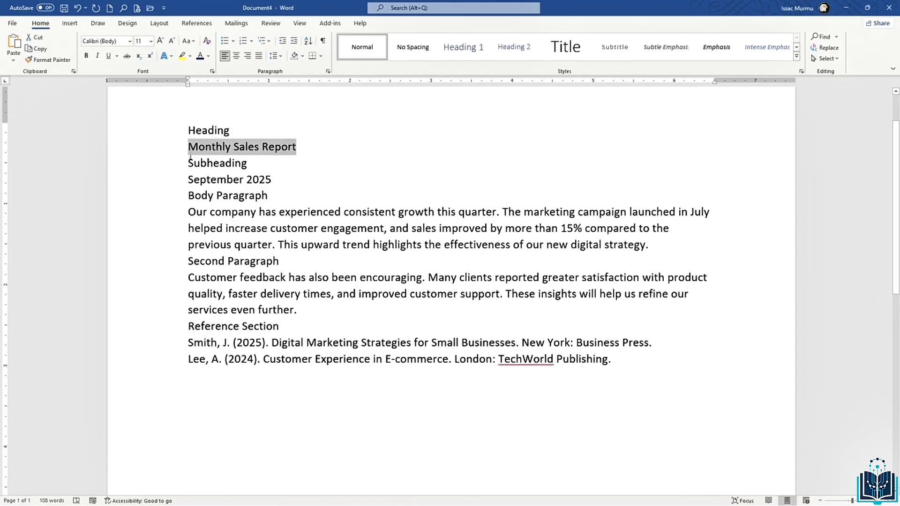
double_click(187, 178)
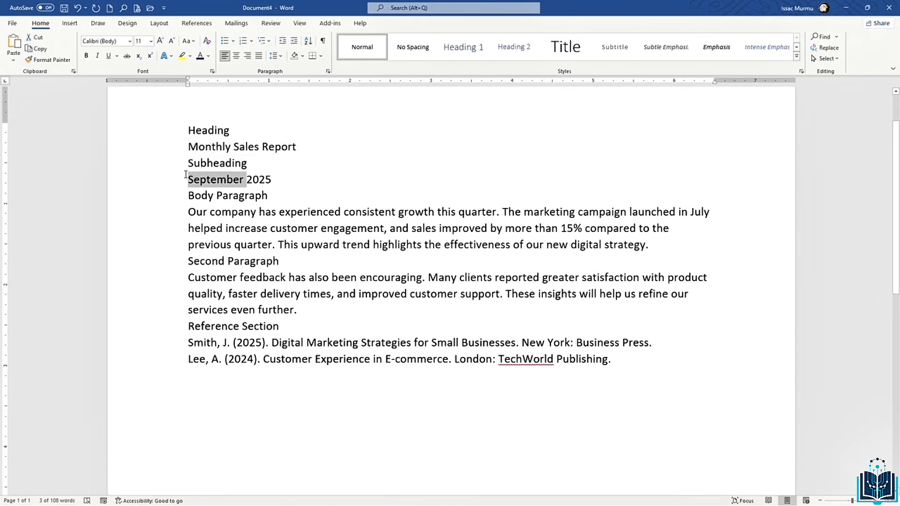
click(279, 191)
click(265, 165)
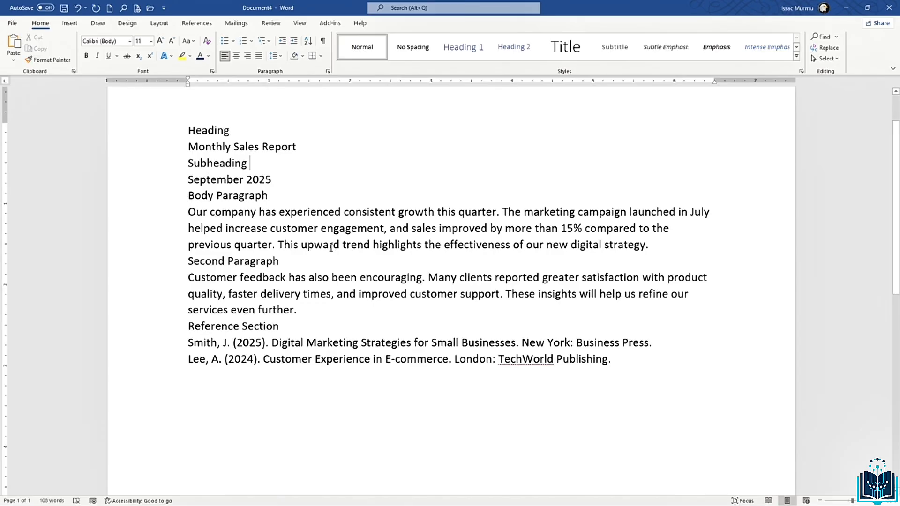
- Make the "Monthly Sales Report" and "September 2025" lines bold
drag(297, 147, 184, 148)
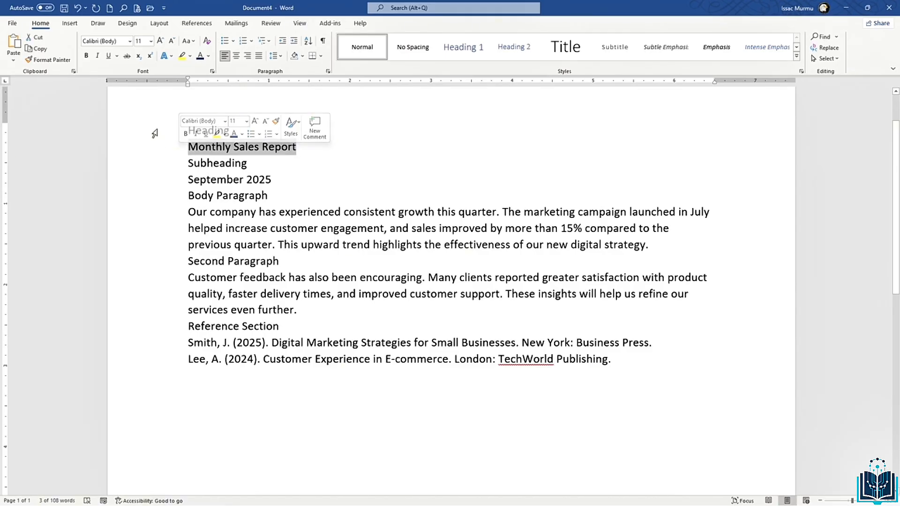
key(ctrl+b)
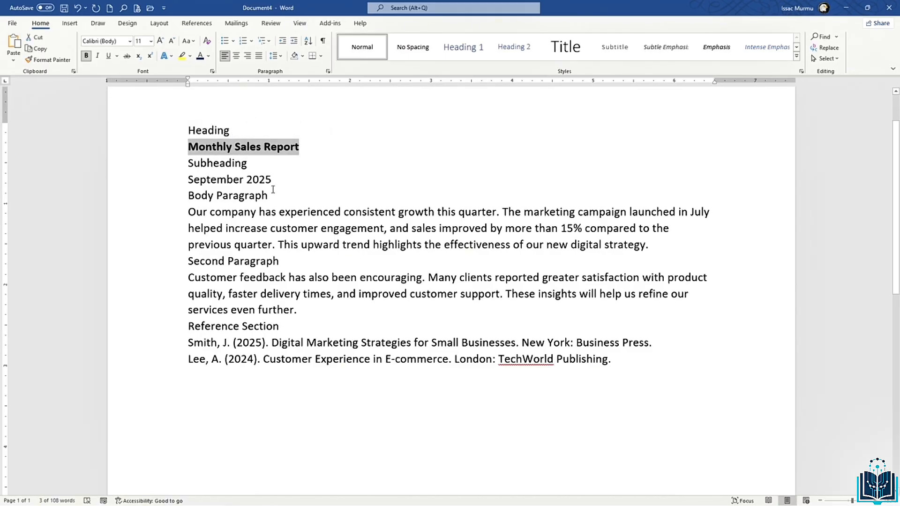
drag(273, 192, 223, 195)
key(Right)
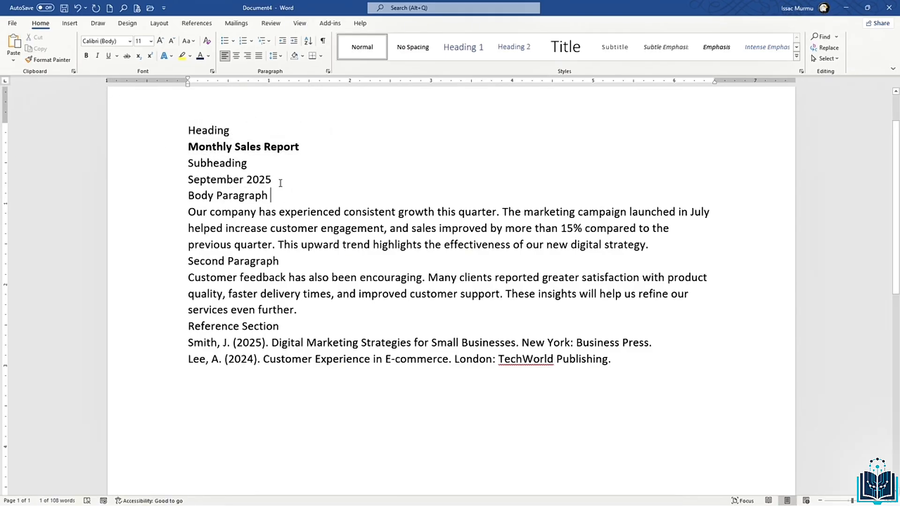
drag(280, 183, 176, 182)
key(ctrl+b)
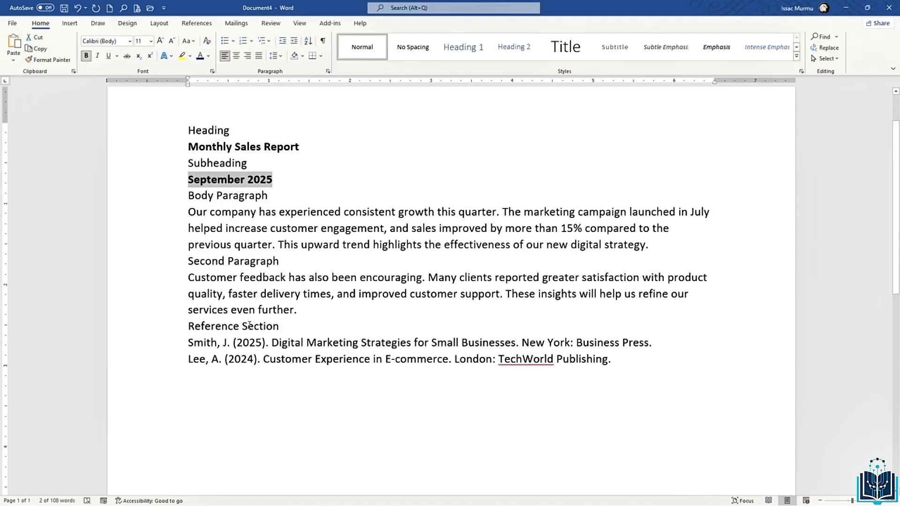
drag(283, 262, 188, 263)
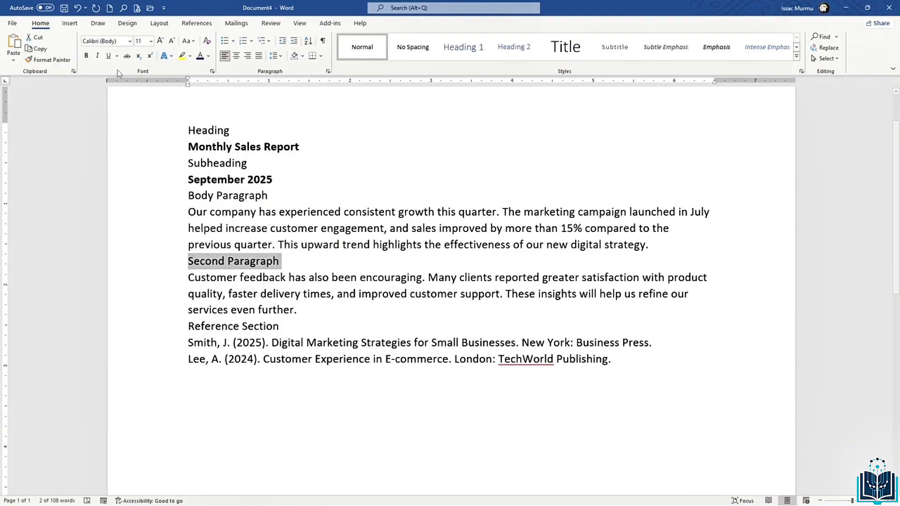
click(328, 345)
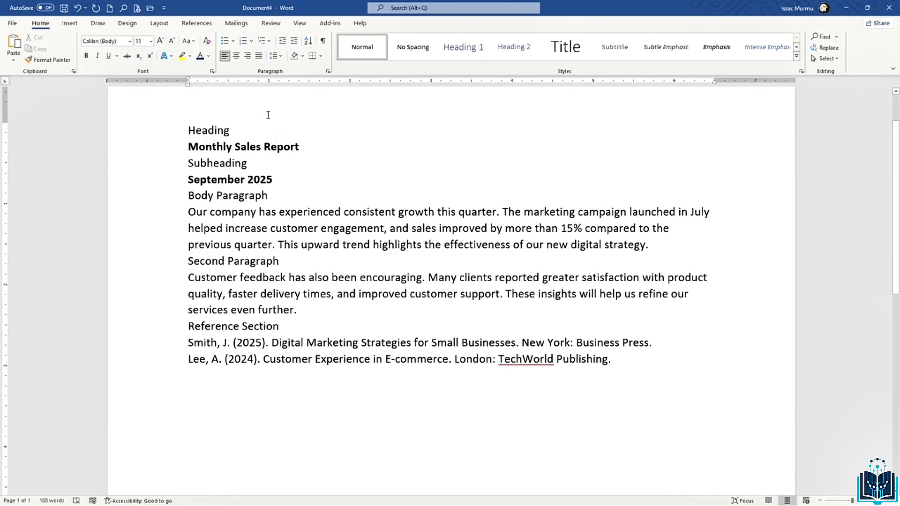
- Center the "Monthly Sales Report" title and delete the "Heading" label text above it
drag(304, 146, 188, 147)
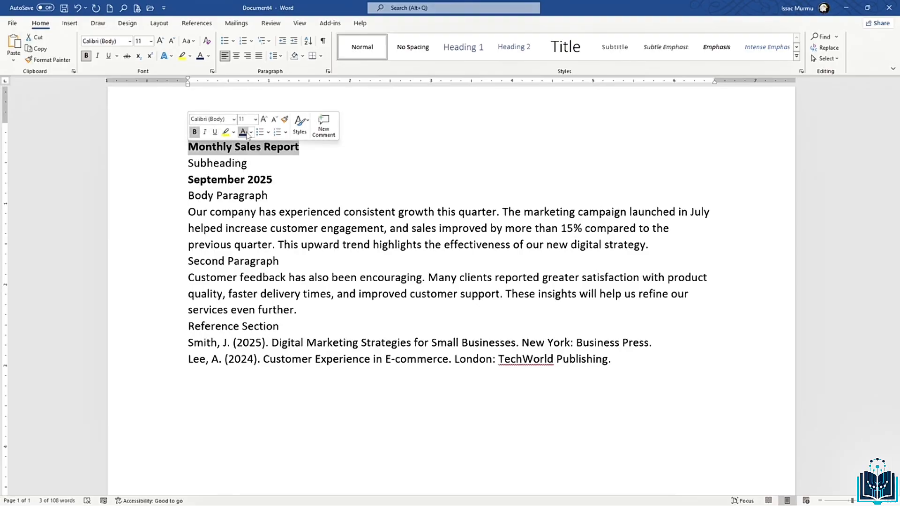
click(237, 56)
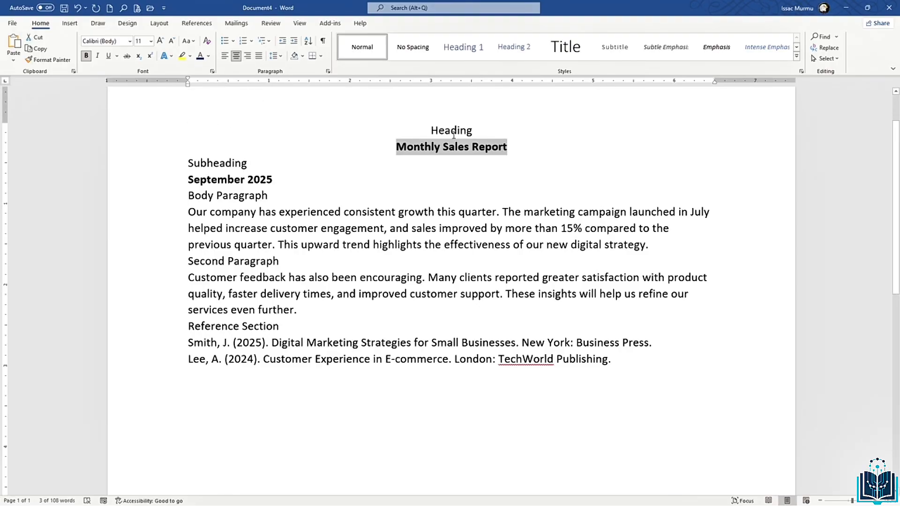
drag(477, 131, 416, 133)
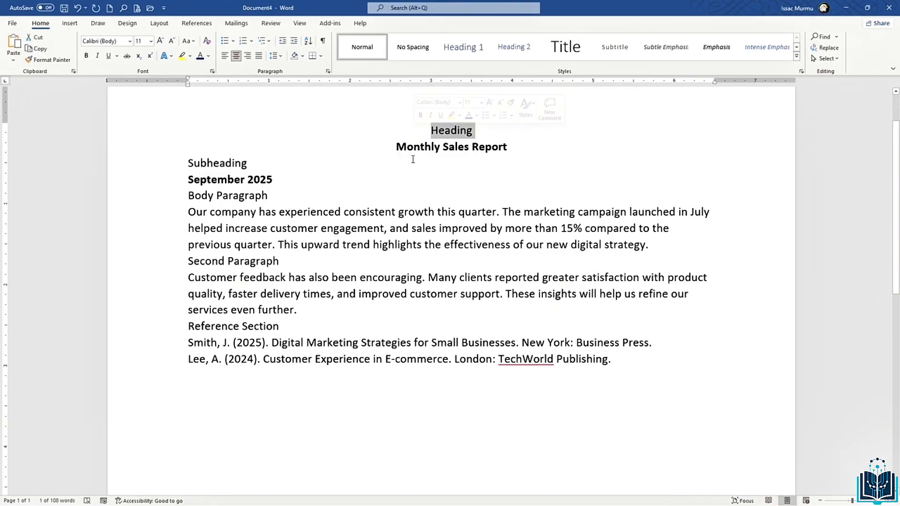
key(Delete)
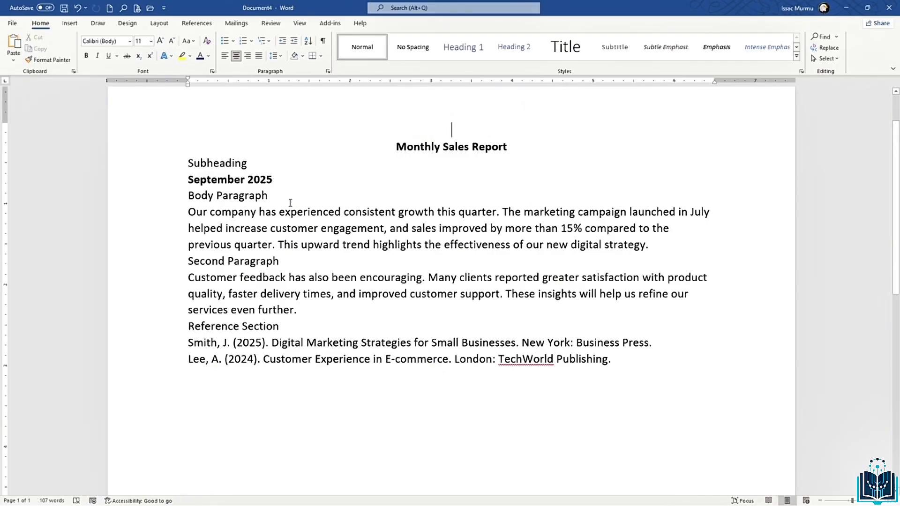
- Right-align the "September 2025" line and delete the "Subheading" label text above it
click(281, 181)
click(164, 181)
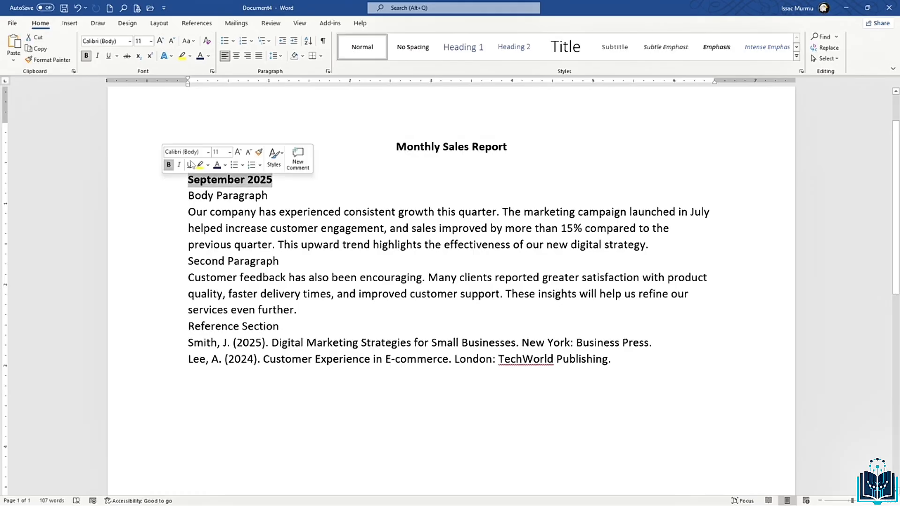
click(247, 55)
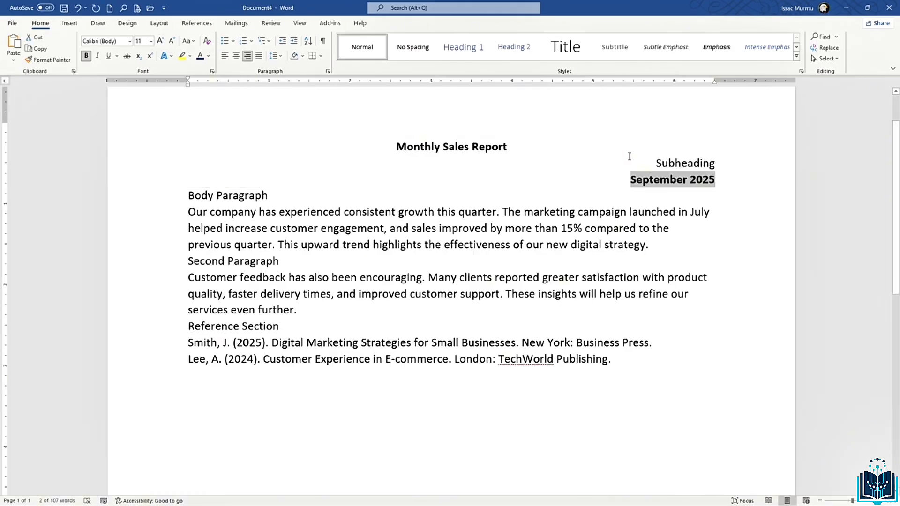
click(676, 163)
drag(654, 159, 721, 162)
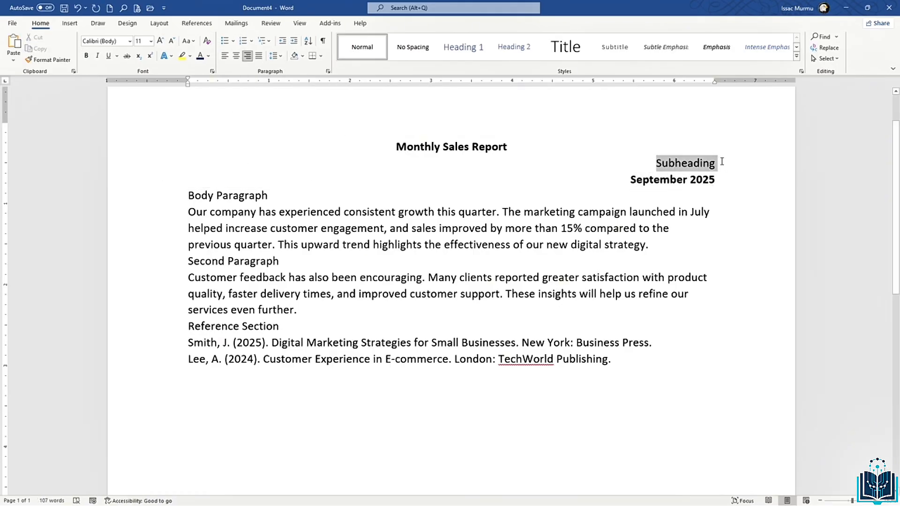
key(Delete)
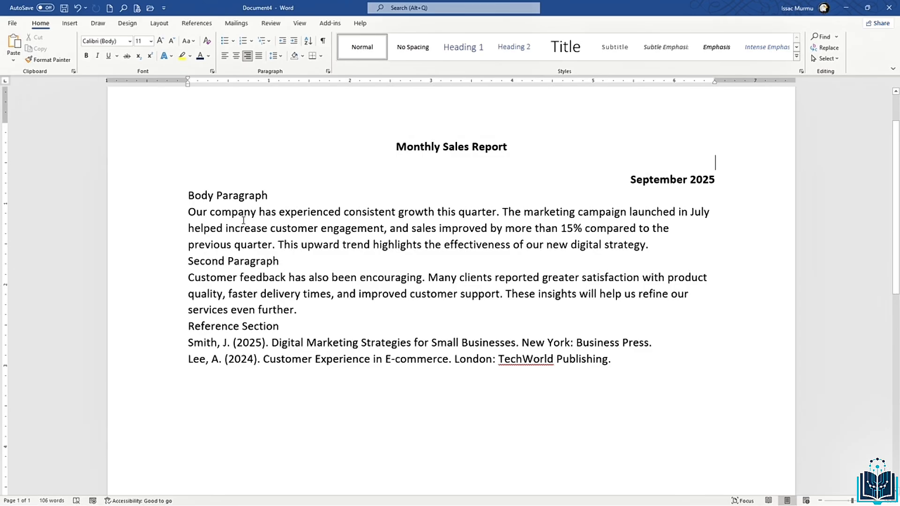
- Justify all text from the "Body Paragraph" label to the end of the references
click(604, 374)
drag(611, 369, 185, 195)
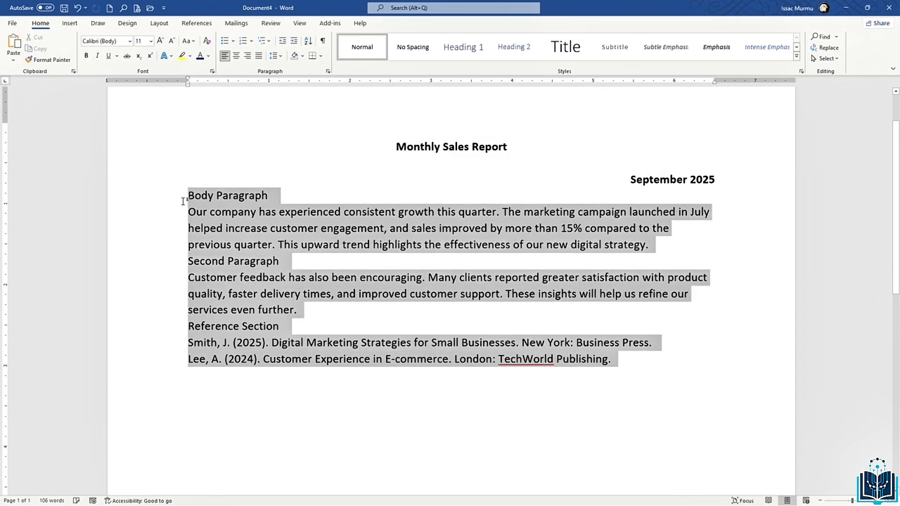
click(259, 57)
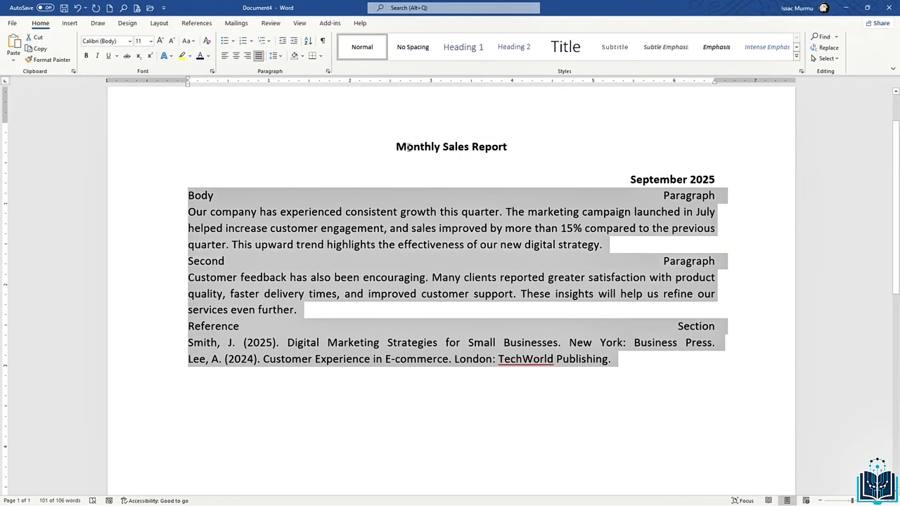
click(497, 214)
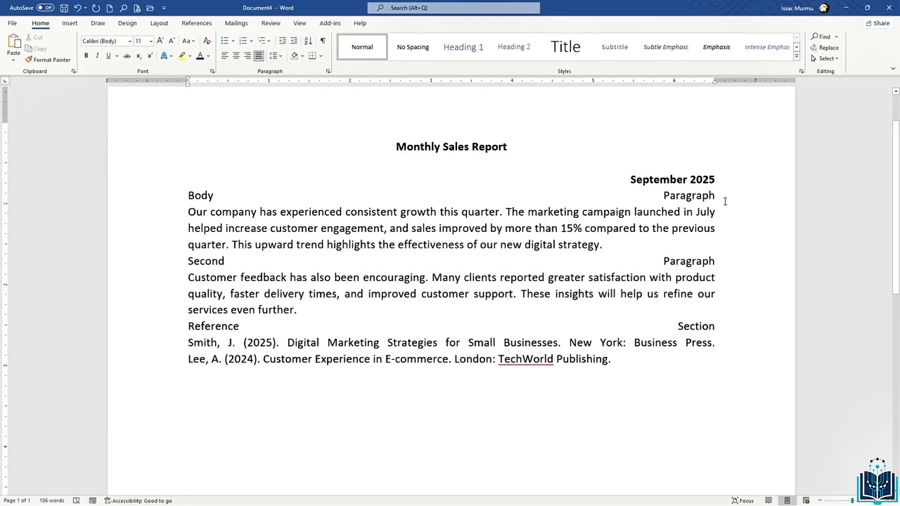
- Delete the "Body Paragraph" and "Second Paragraph" label text above the two body paragraphs
drag(725, 202, 195, 196)
key(Delete)
drag(719, 262, 187, 261)
key(Delete)
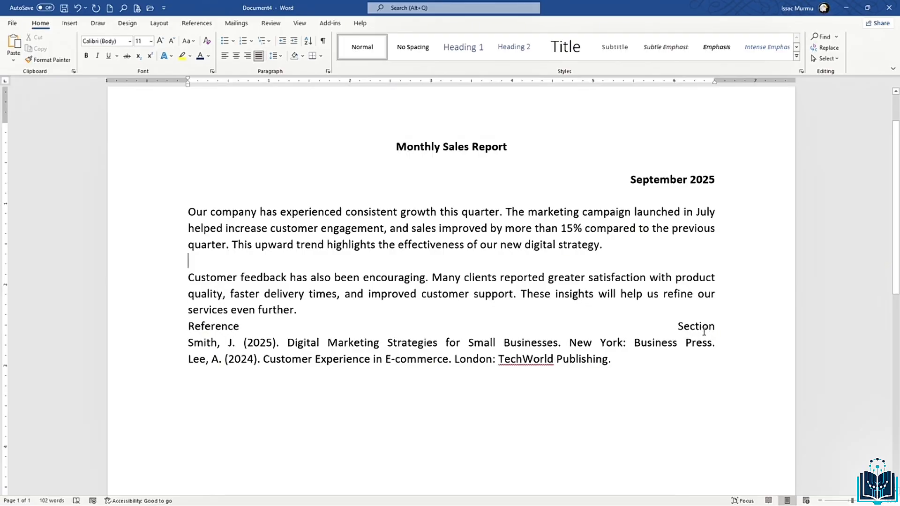
- Insert a blank line between the customer feedback paragraph and the "Reference Section" label
drag(704, 332, 188, 326)
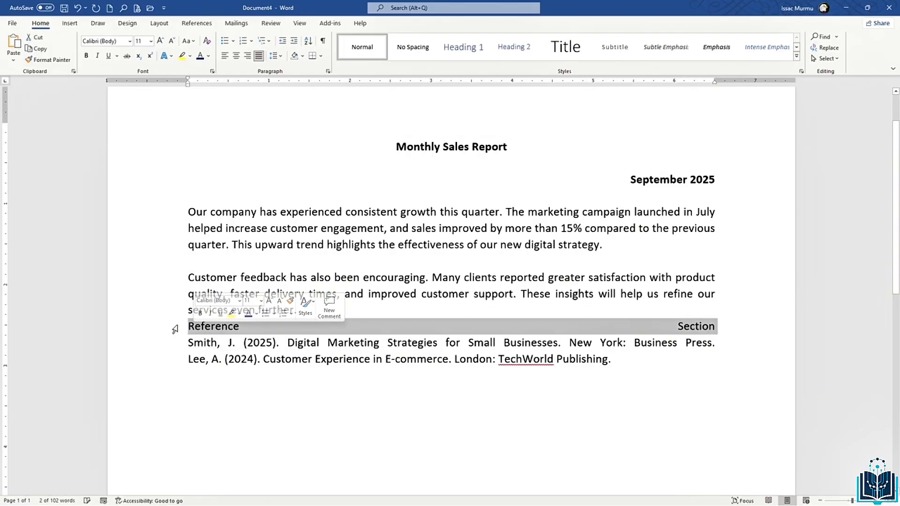
click(348, 306)
key(Return)
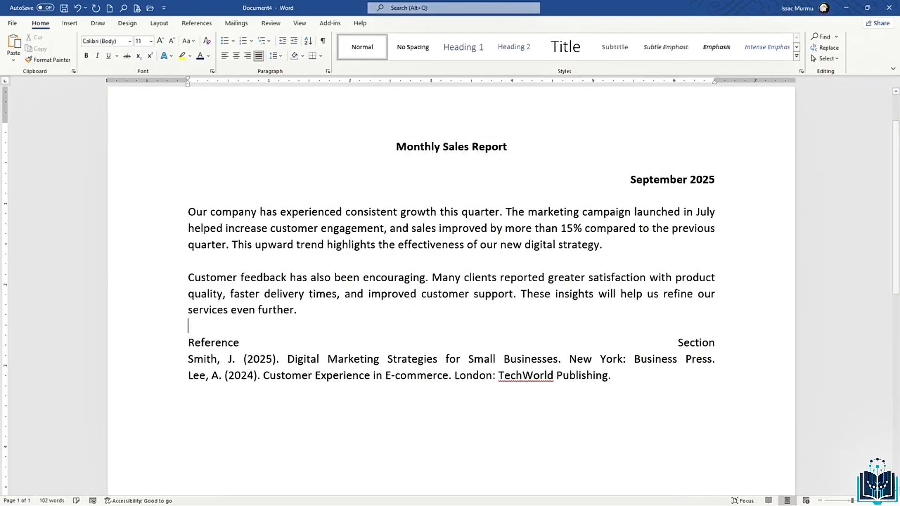
click(645, 327)
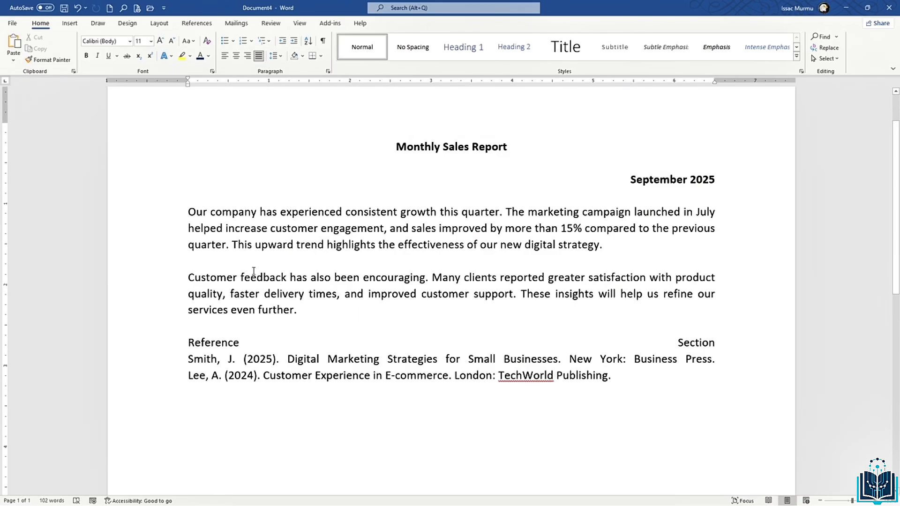
- Examine the line spacing choices and the indentation and spacing options for the first body paragraph, and close them without changes
click(212, 243)
click(276, 59)
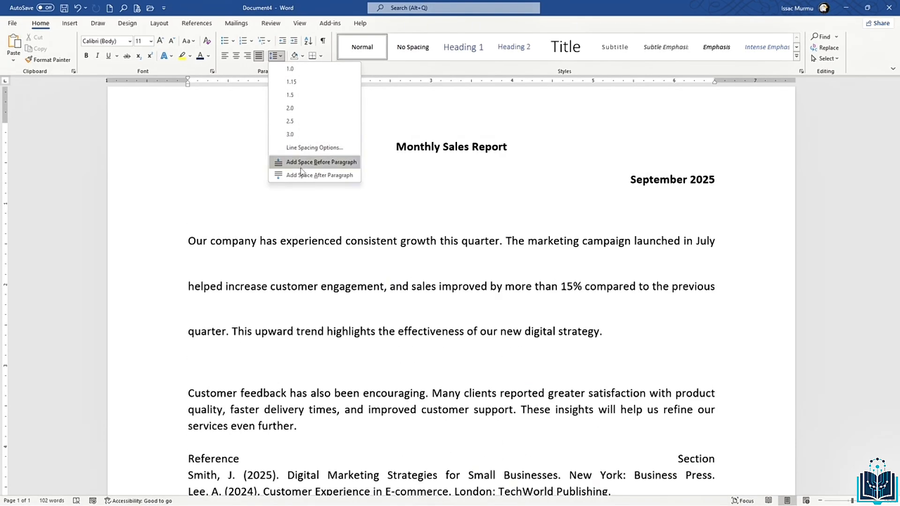
click(307, 147)
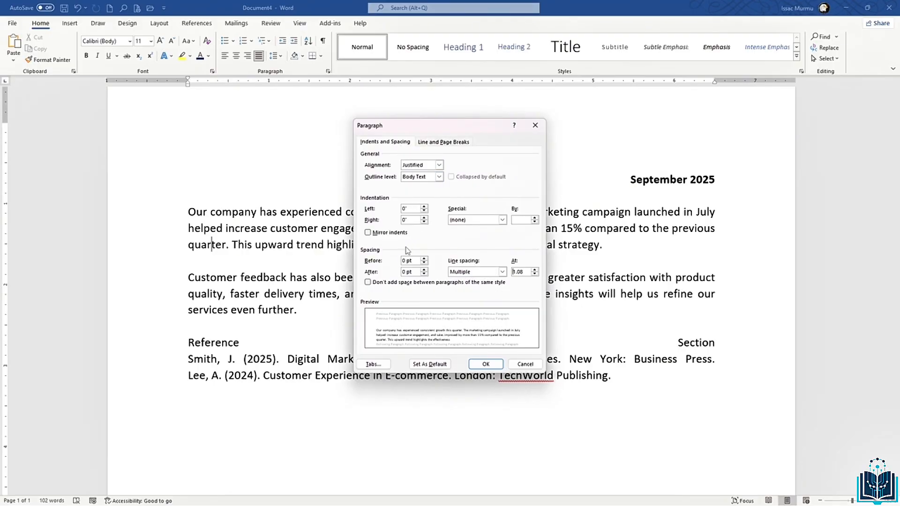
click(534, 125)
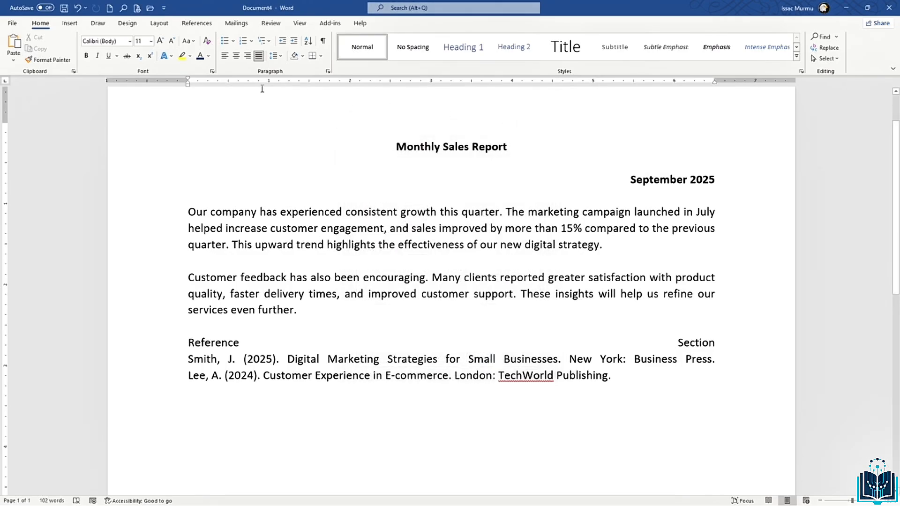
- Set the line spacing of the two body paragraphs to 1.15
click(279, 57)
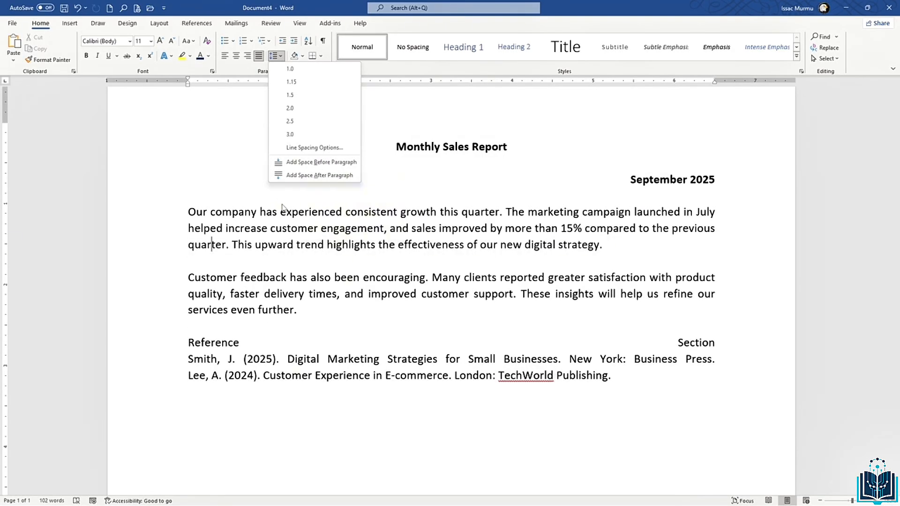
click(379, 179)
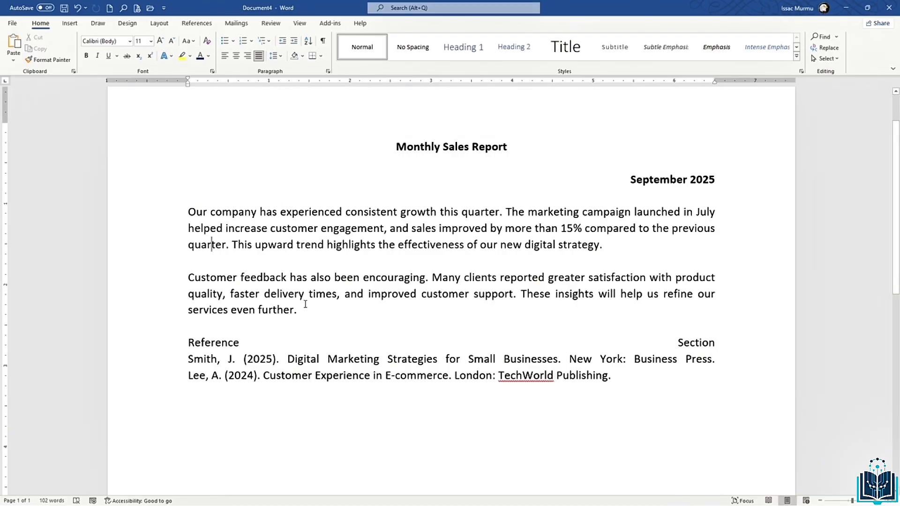
drag(305, 310, 179, 217)
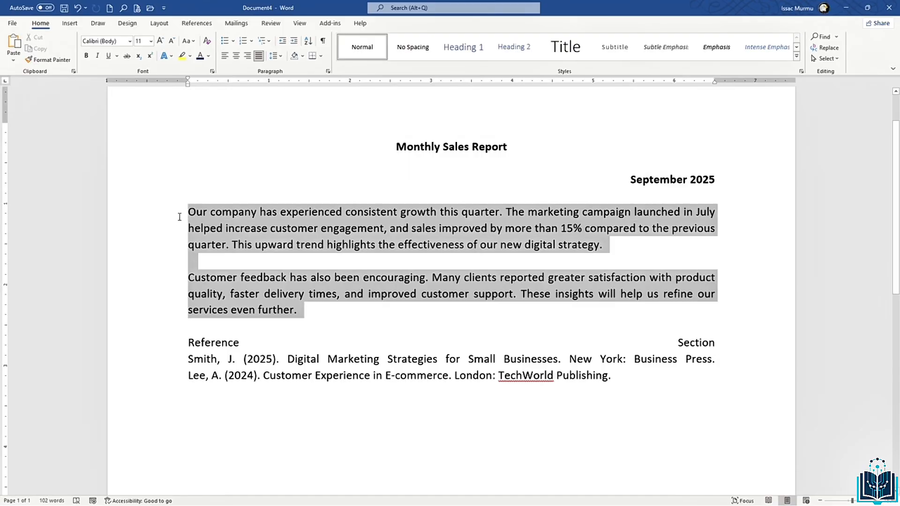
click(274, 56)
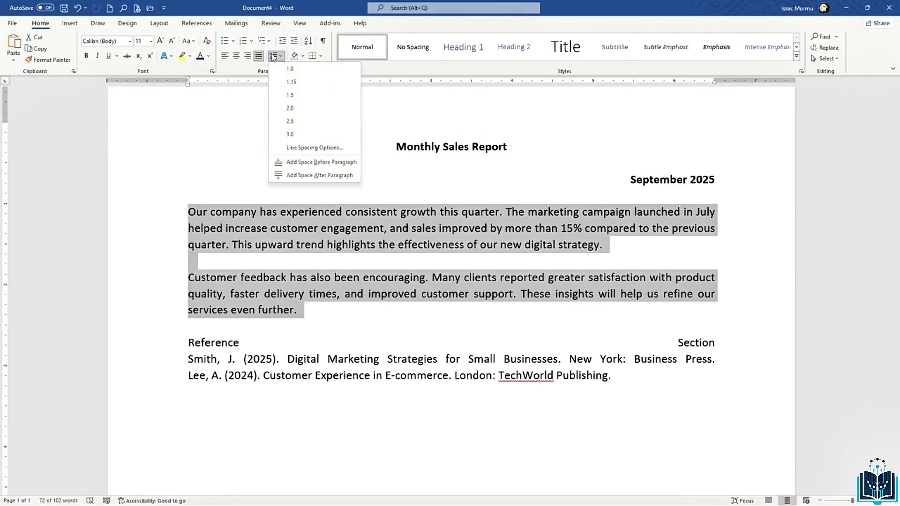
click(291, 82)
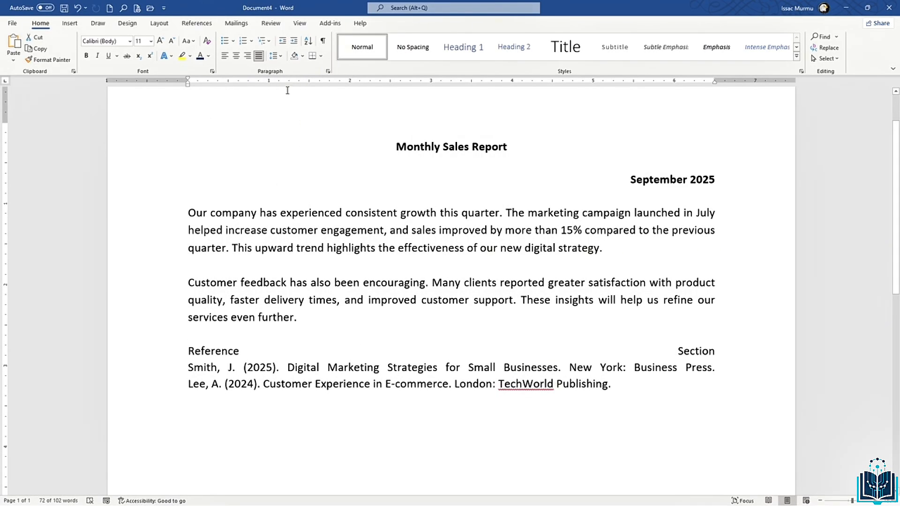
- Delete the blank line between the two body paragraphs and add paragraph space before the customer feedback paragraph
click(206, 263)
key(Delete)
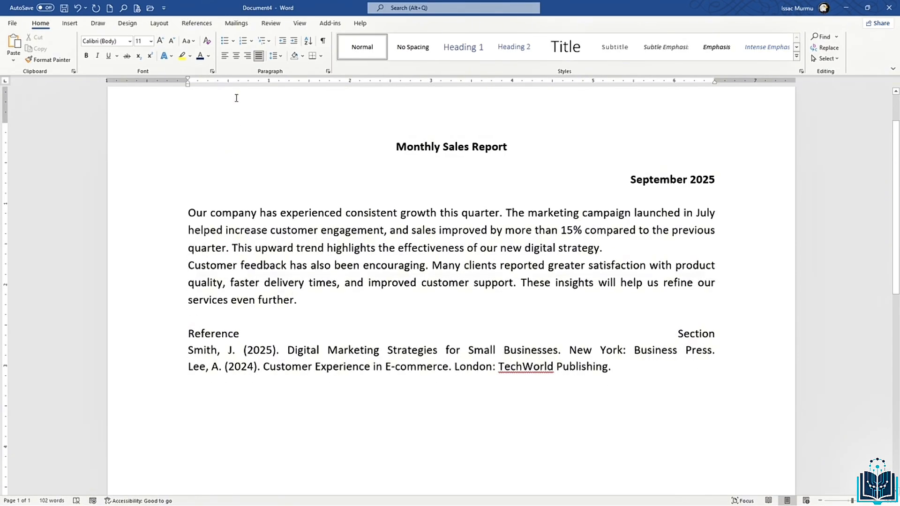
click(281, 58)
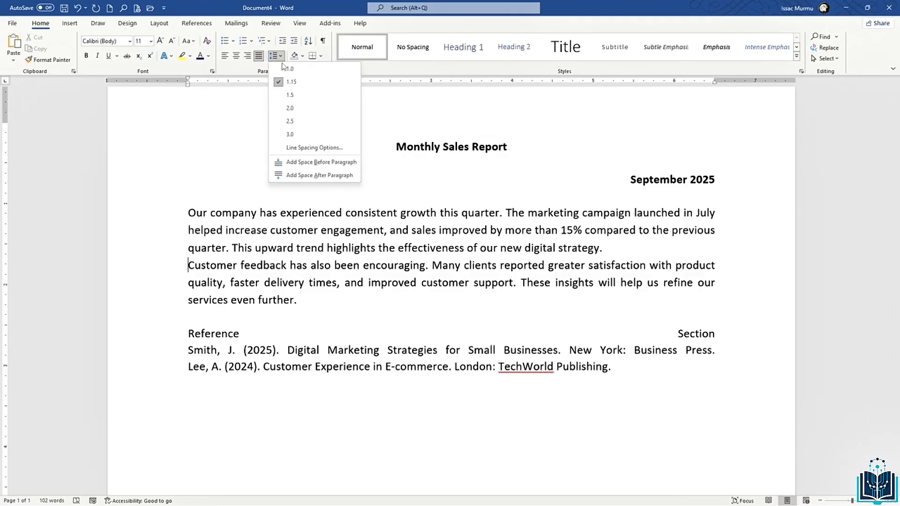
click(311, 165)
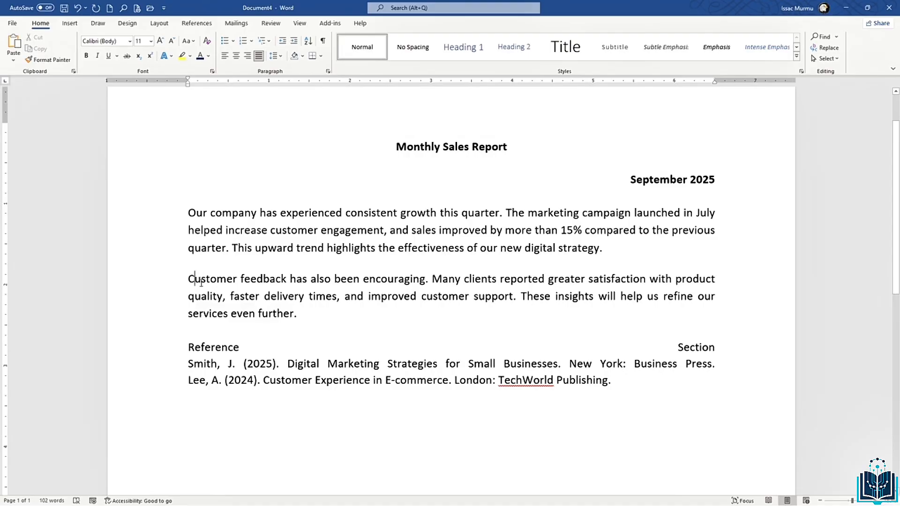
- Delete the blank line above "Reference Section" and re-enter the gap between its two words
click(198, 333)
key(Delete)
click(251, 333)
key(Delete)
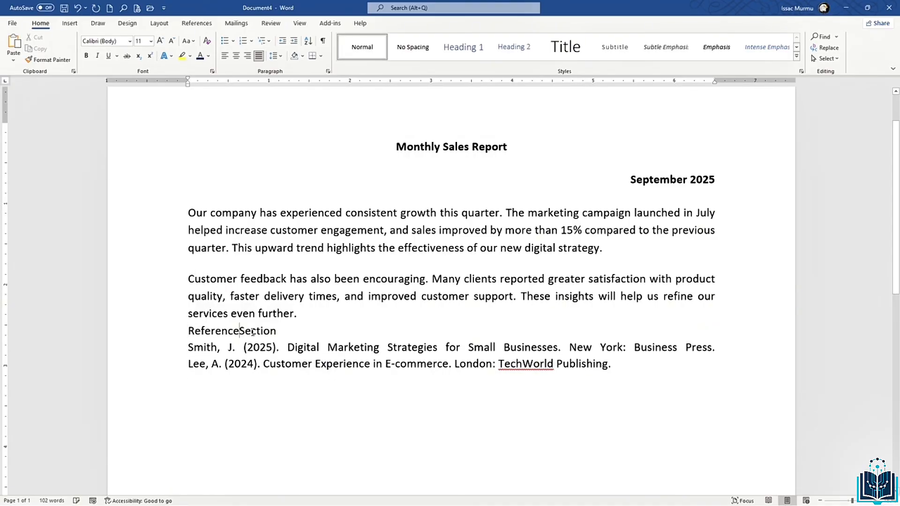
key(Tab)
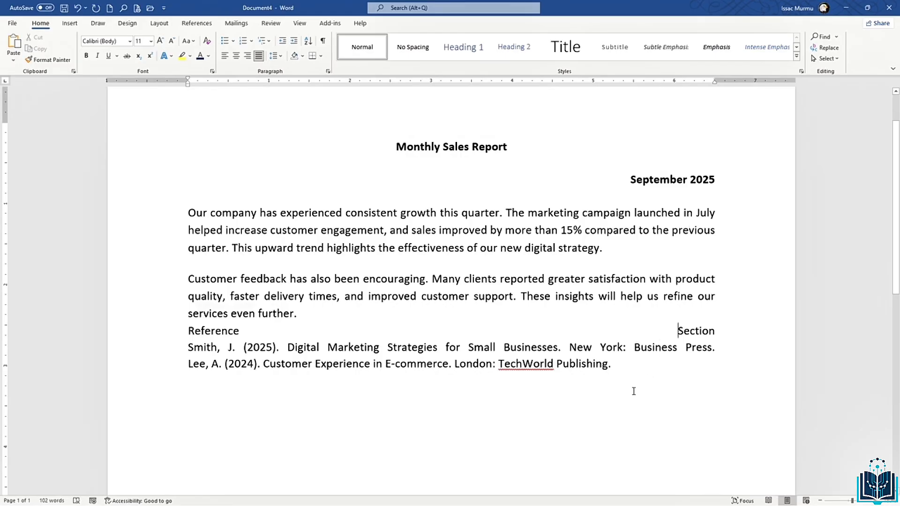
- Left-align the reference section and add paragraph space before its "Reference Section" line
drag(635, 392, 159, 336)
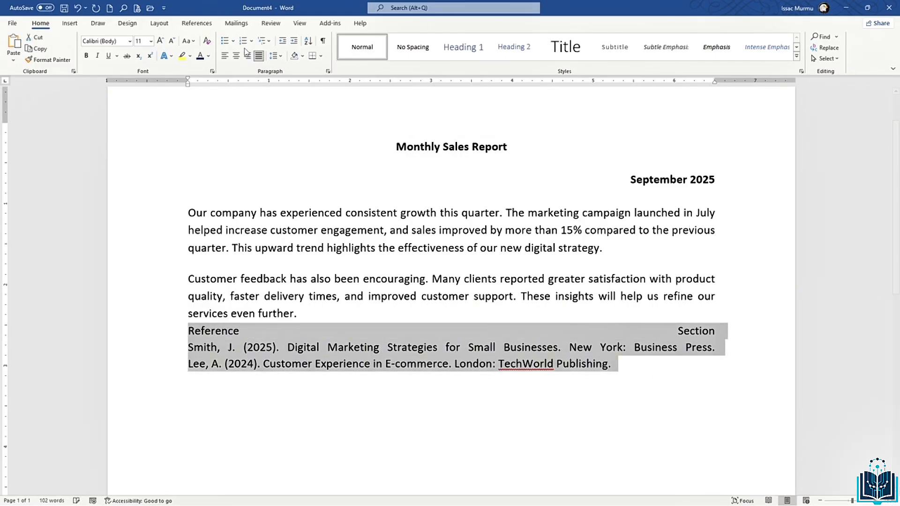
click(224, 56)
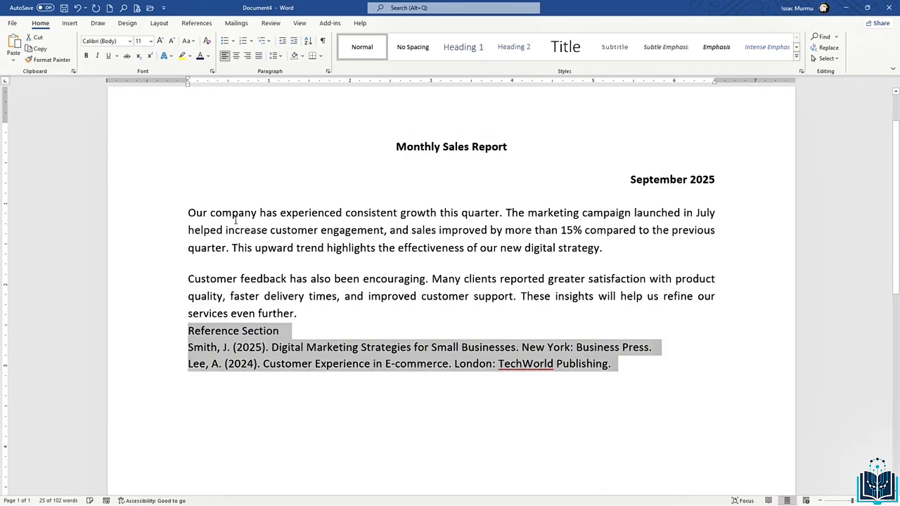
click(284, 331)
click(195, 331)
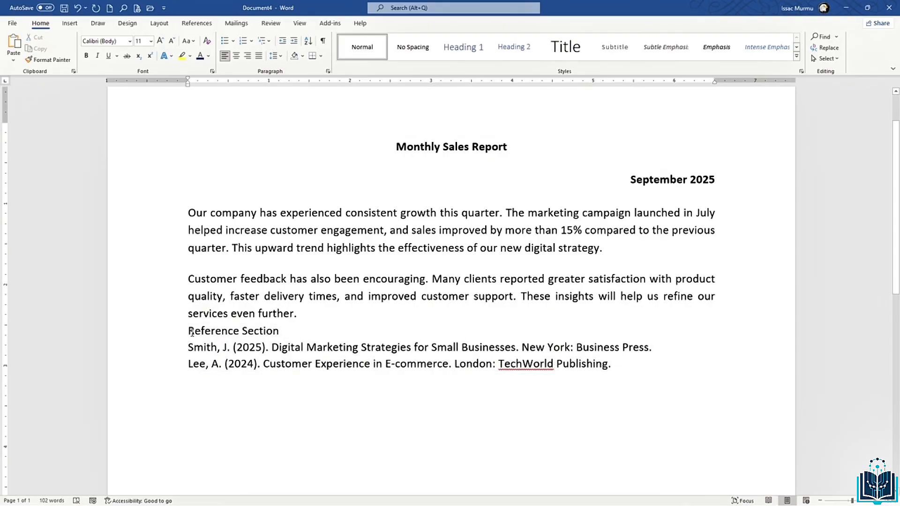
click(185, 331)
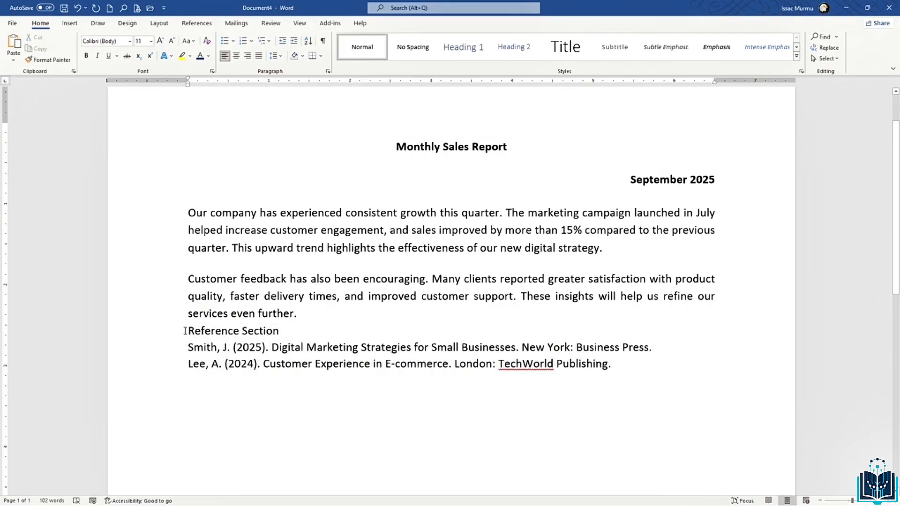
click(275, 57)
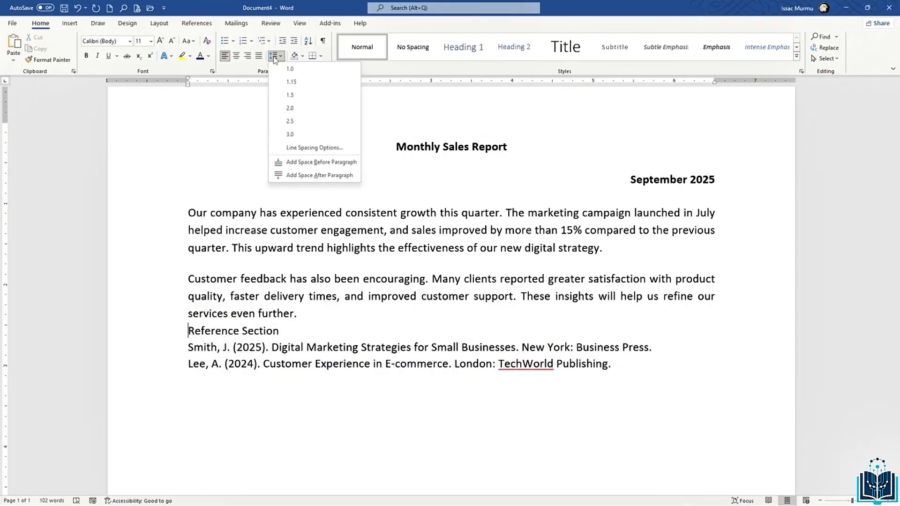
click(288, 163)
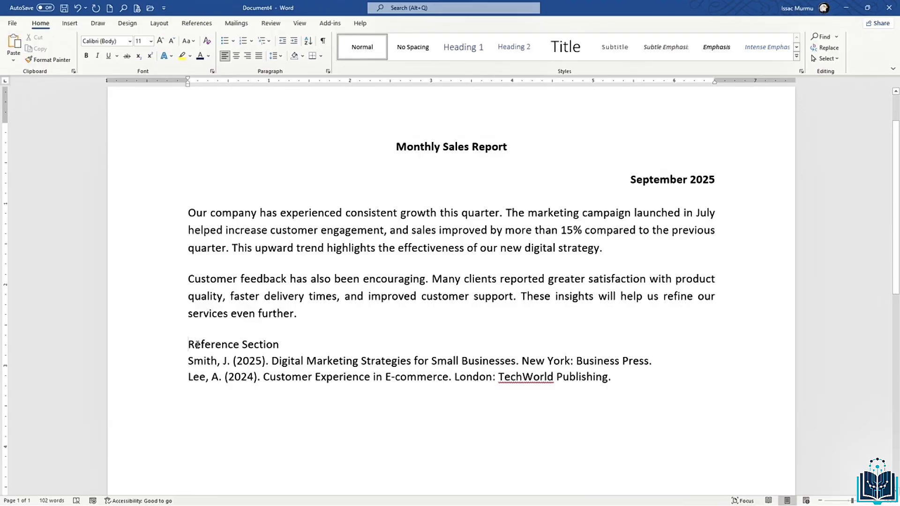
- Try indenting the reference section, undo it, and increase the left indent of the customer feedback paragraph by one level instead
click(293, 42)
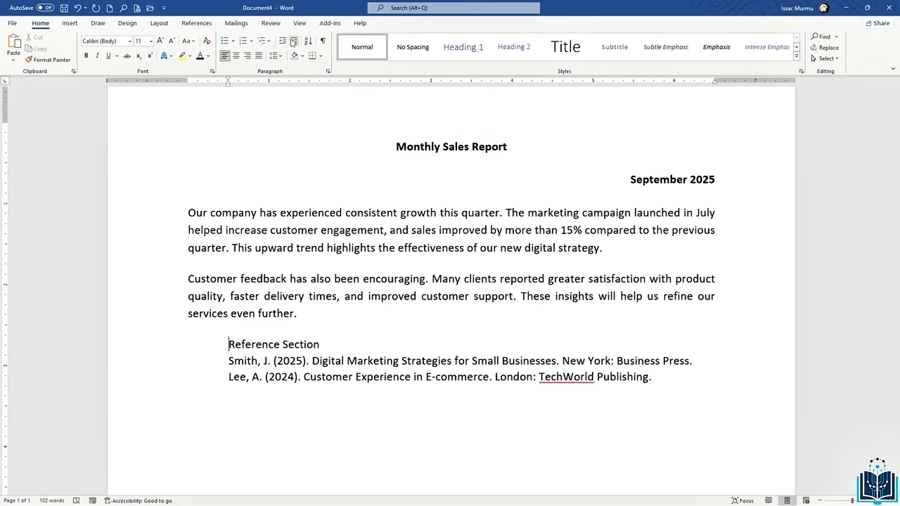
key(ctrl+z)
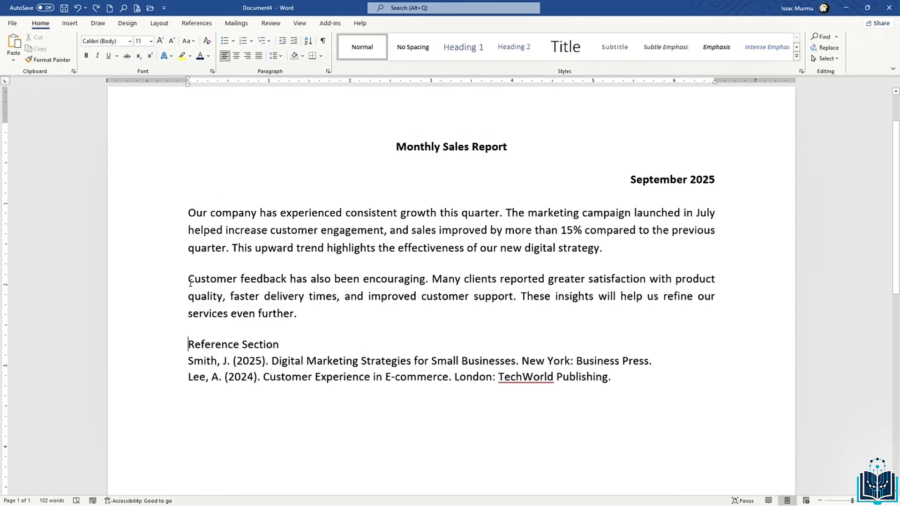
click(190, 281)
click(295, 41)
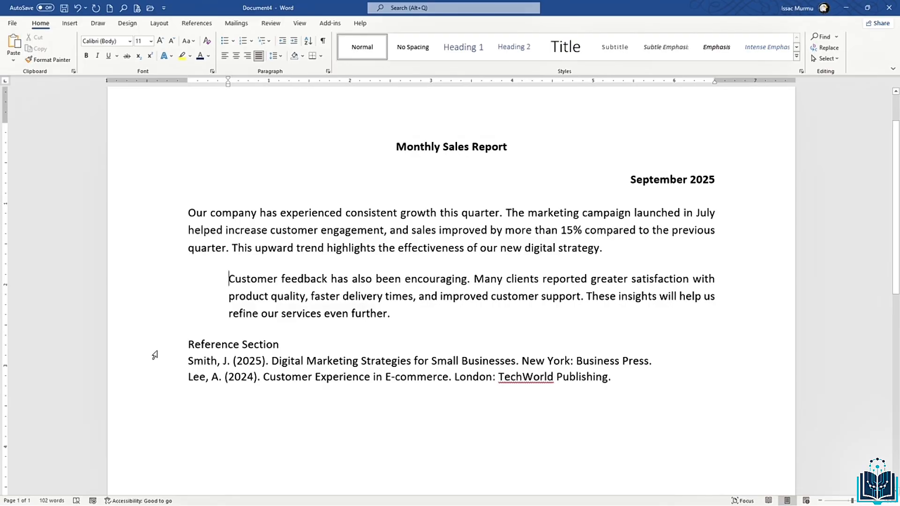
- Give the reference section a hanging indent of about 0.8 inch, with its first line at the margin
click(189, 346)
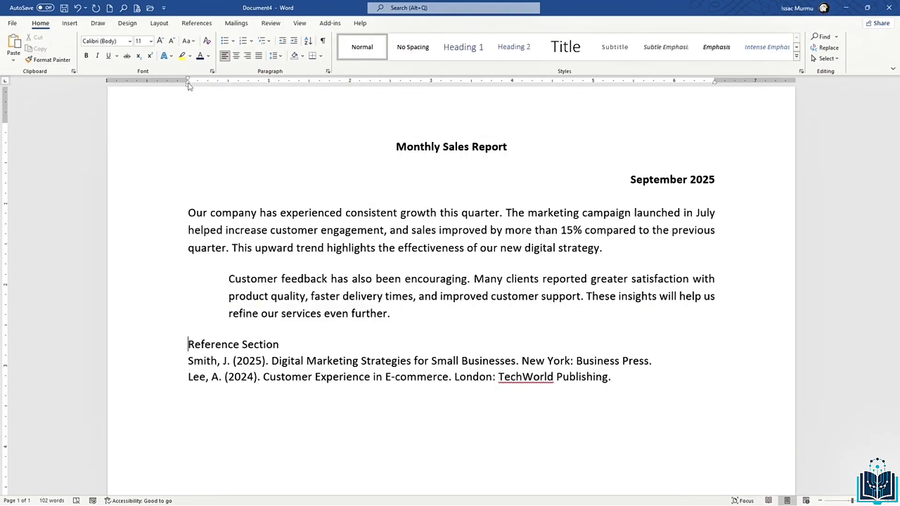
drag(188, 84, 254, 86)
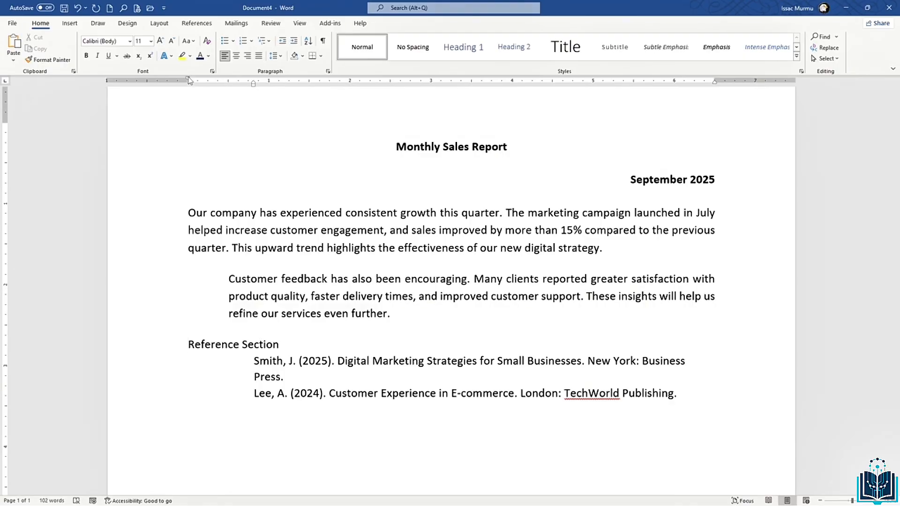
mouse_move(187, 77)
mouse_down()
mouse_move(218, 78)
mouse_move(188, 79)
mouse_up()
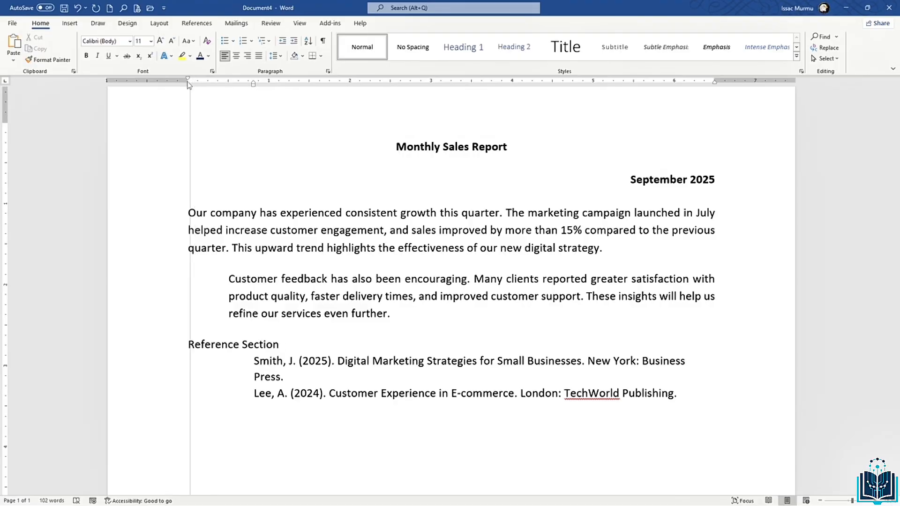
- Set a first-line indent of about 0.2 inch on the first body paragraph
click(189, 213)
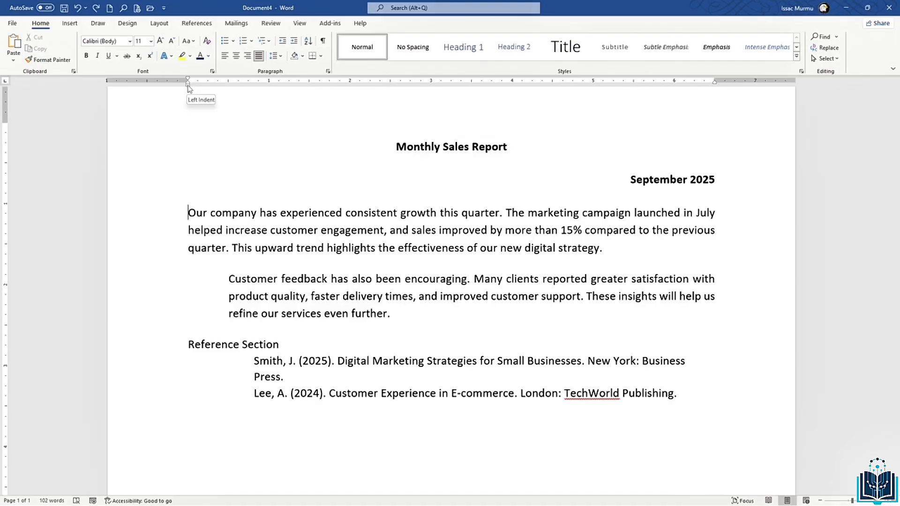
mouse_move(188, 88)
mouse_down()
mouse_move(222, 91)
mouse_move(189, 90)
mouse_move(190, 81)
mouse_up()
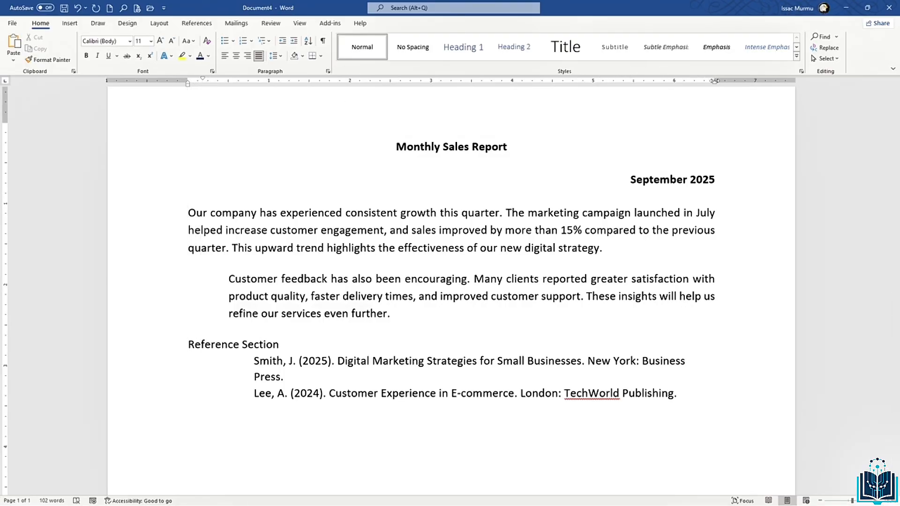
mouse_move(715, 81)
mouse_down()
mouse_move(706, 83)
mouse_move(716, 84)
mouse_up()
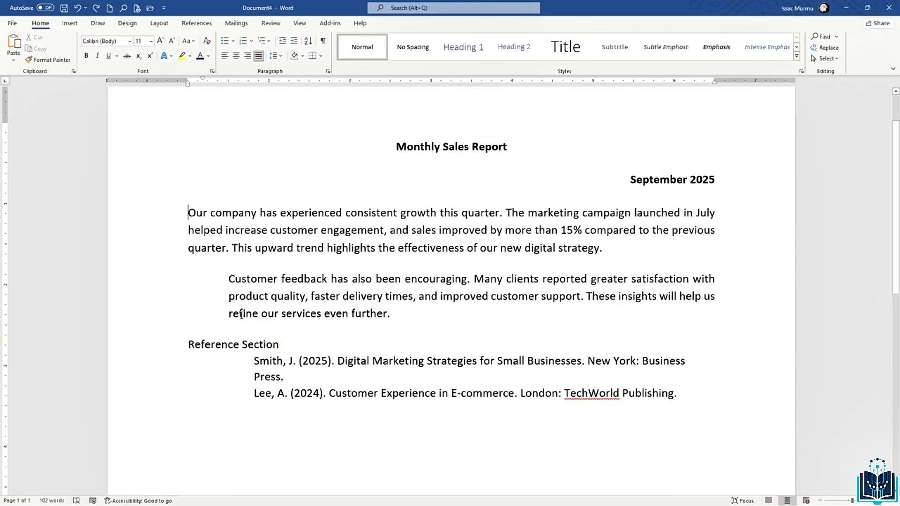
click(230, 280)
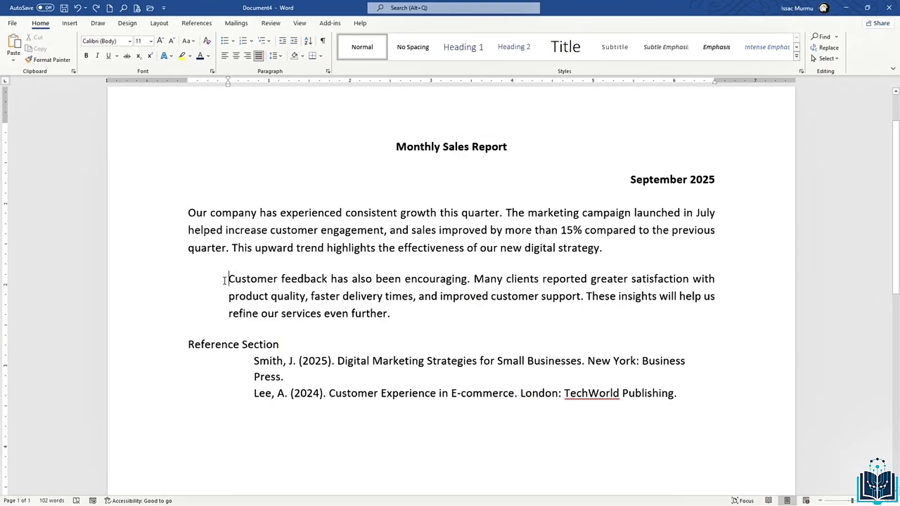
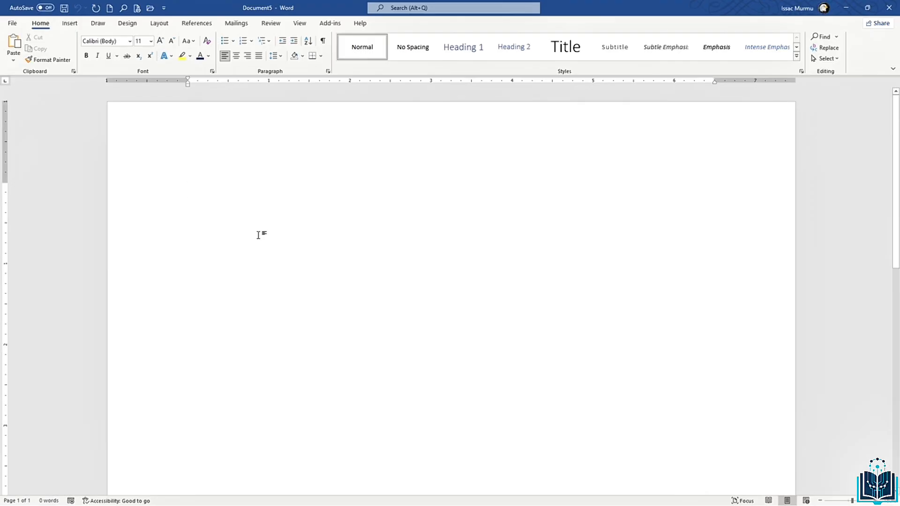
- Enter "Research Topic" and "Create Outline" as the first two lines of the blank document
text(Reser)
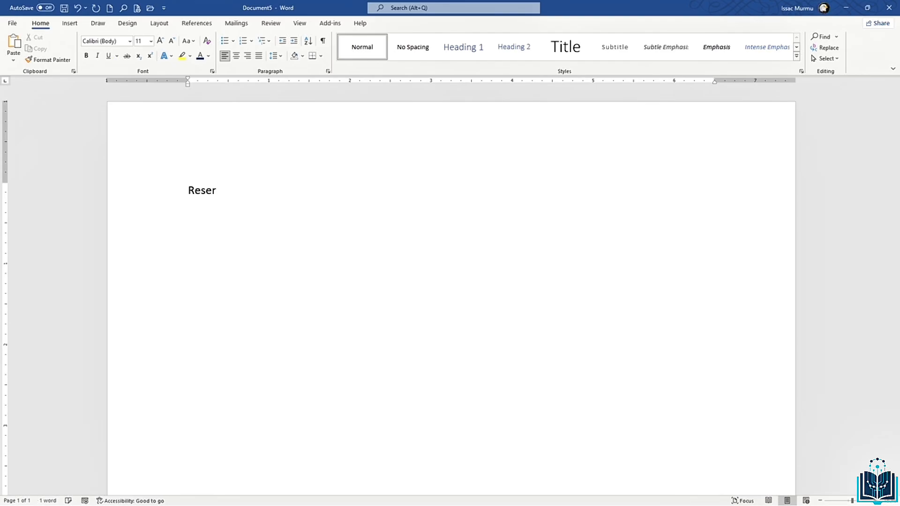
key(BackSpace)
text(arch Topic)
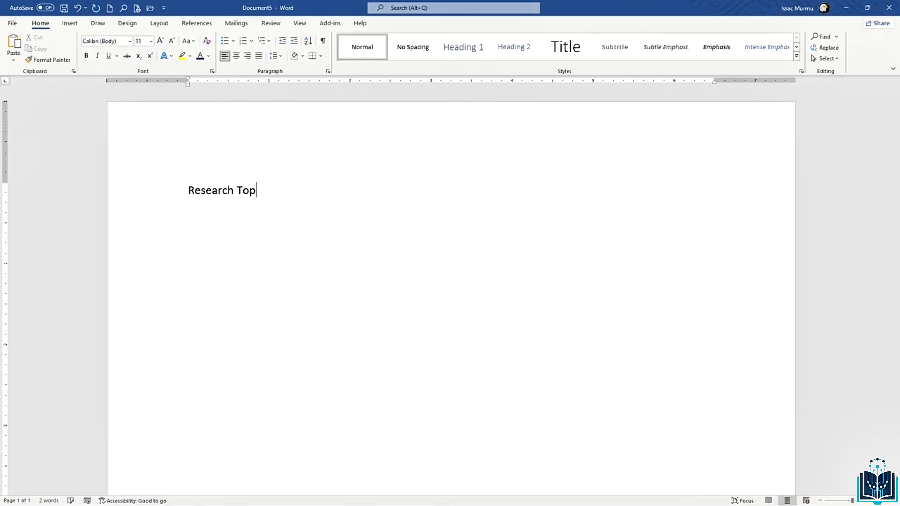
key(Return)
text(Create Outline)
key(Return)
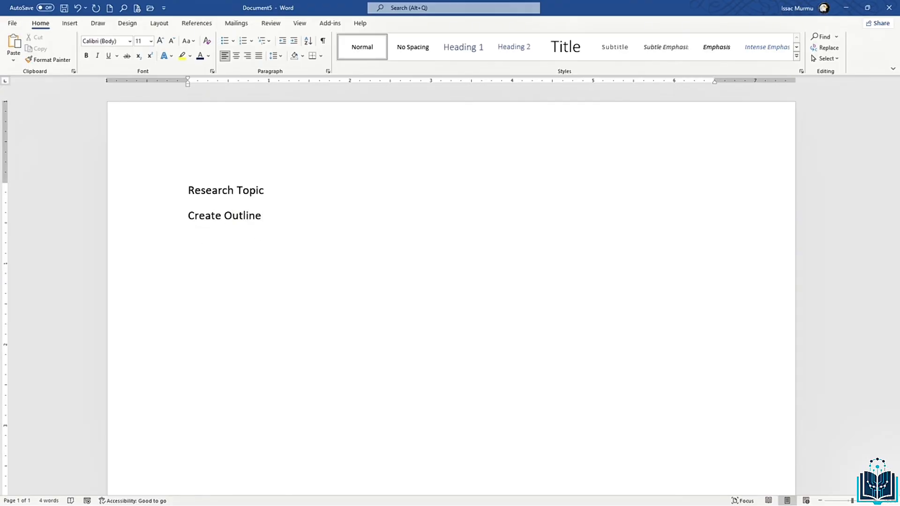
- Add "Write draft" as the third line of the task list
text(Wrio)
key(BackSpace)
text(te f)
key(BackSpace)
text(draft)
key(Return)
- Add "Review and edit" as the fourth line, correcting the spelling of "Review"
text(Rviwe)
key(BackSpace)
key(BackSpace)
text(ew and edit)
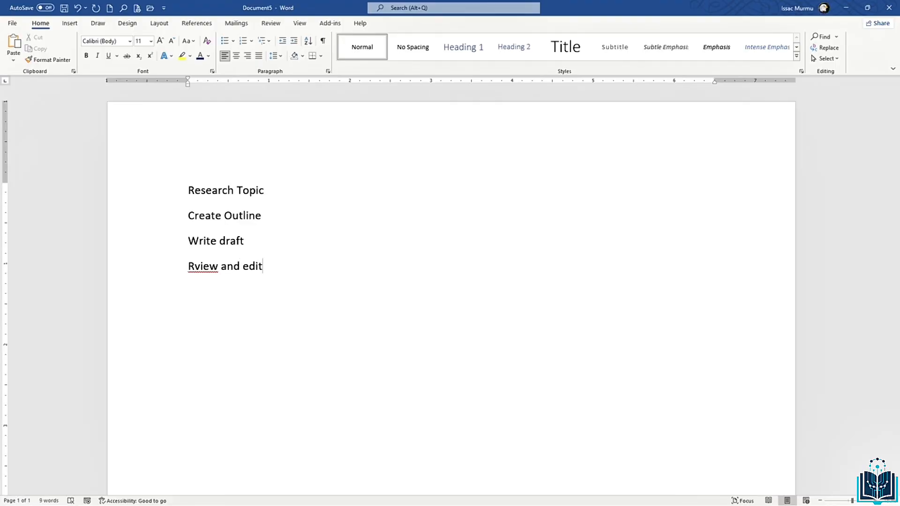
key(Left)
key(Left)
key(Left)
key(Left)
click(256, 216)
click(196, 266)
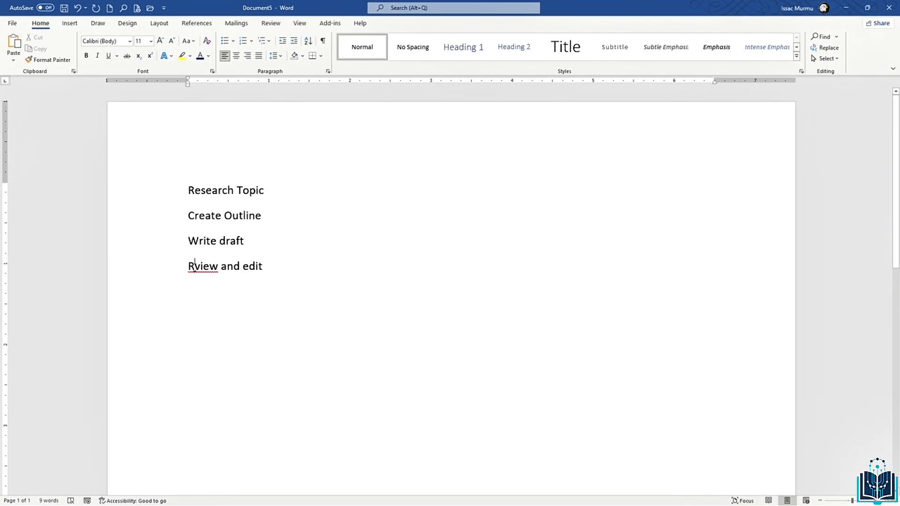
text(e)
click(281, 268)
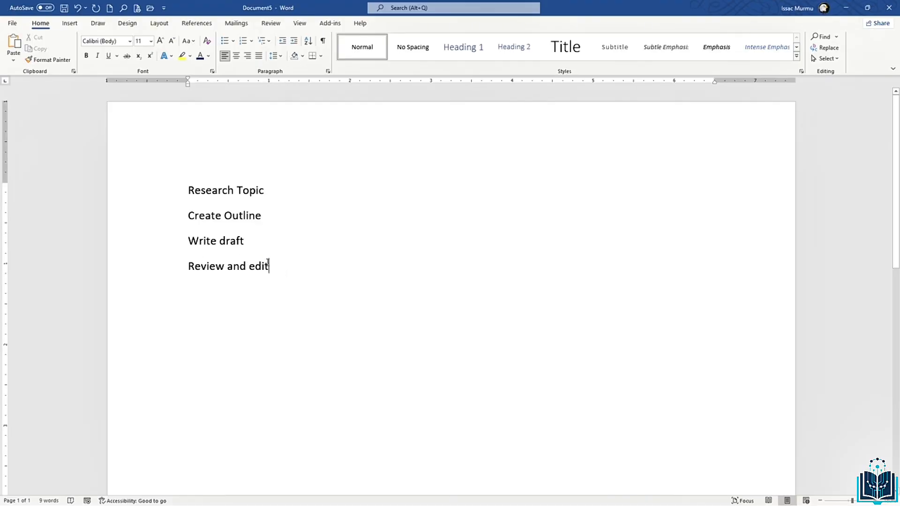
- Format the four task lines as a bulleted list and set its bullet symbol to arrowheads
drag(284, 276, 201, 203)
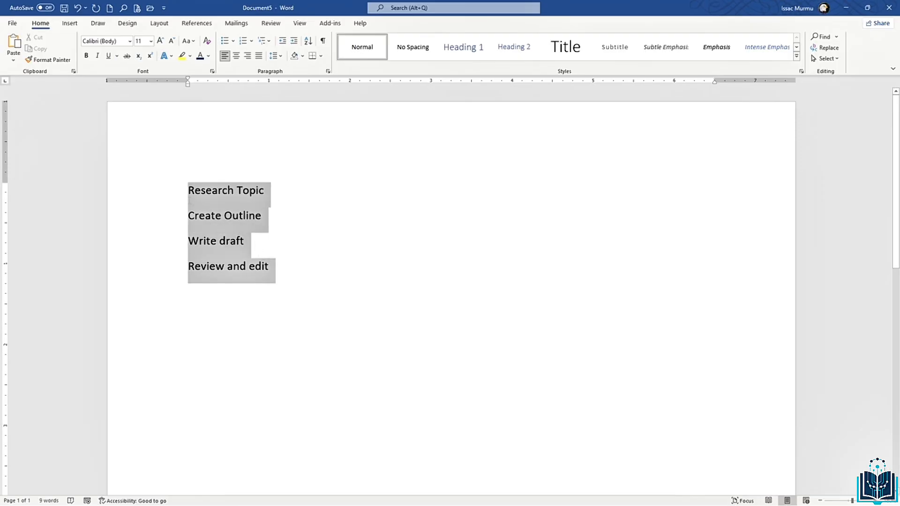
drag(190, 200, 190, 201)
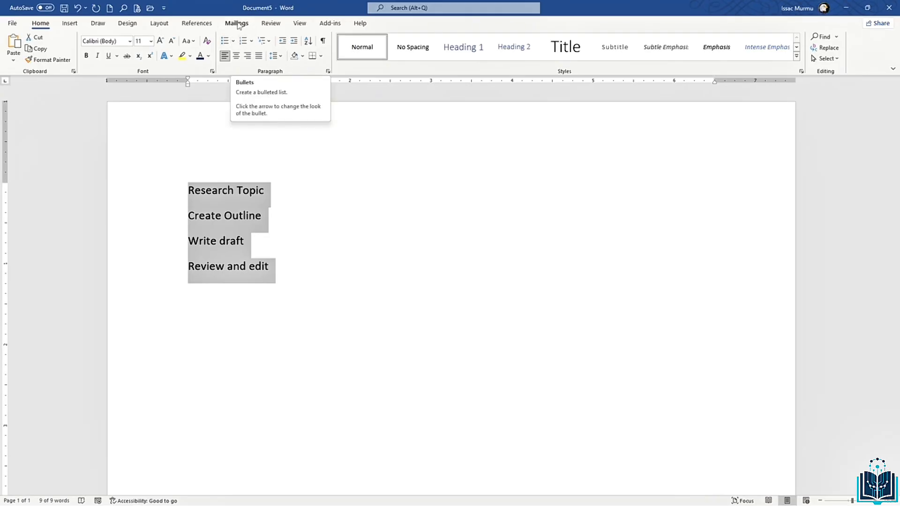
click(224, 41)
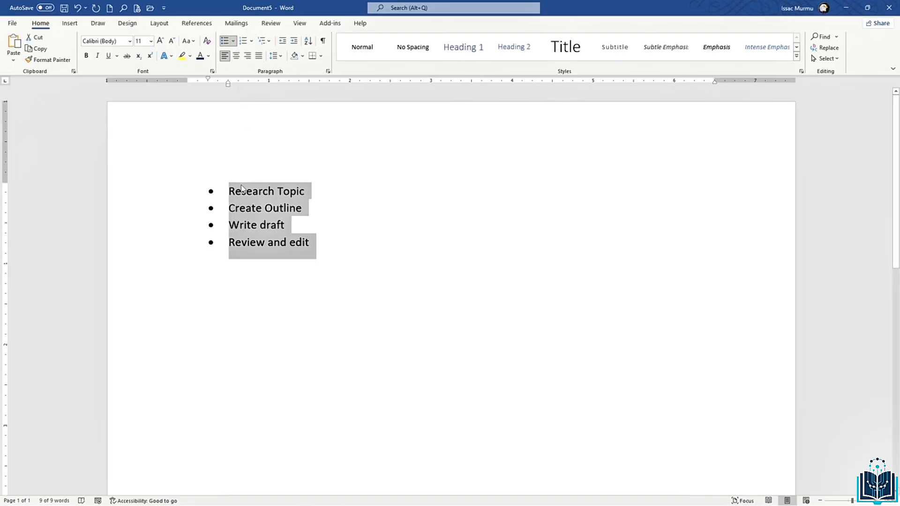
click(234, 41)
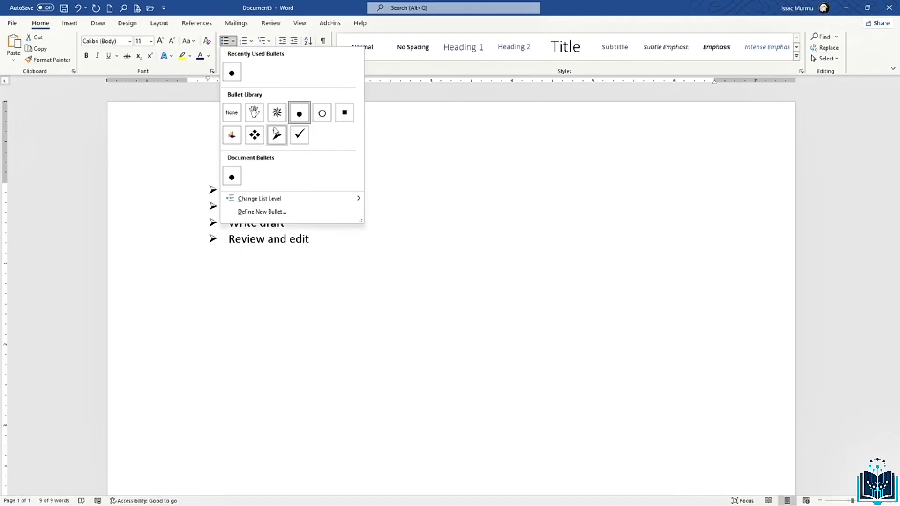
click(302, 112)
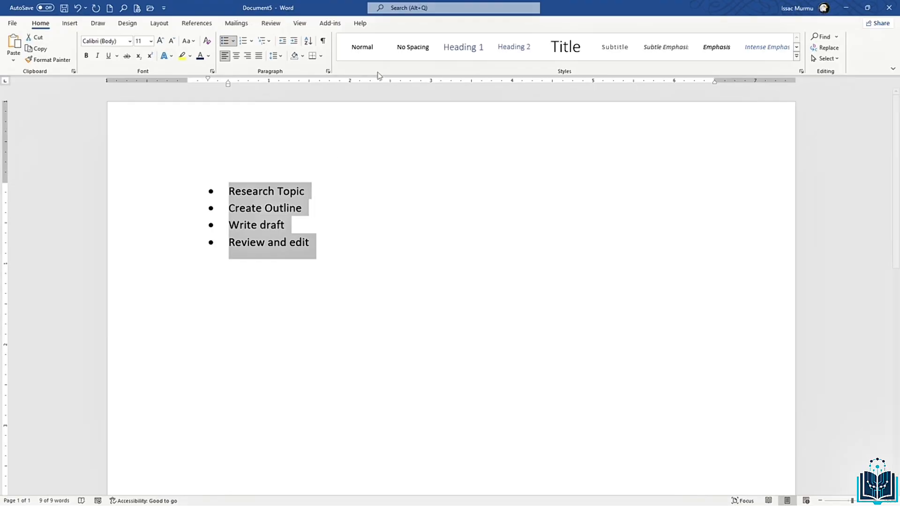
click(235, 44)
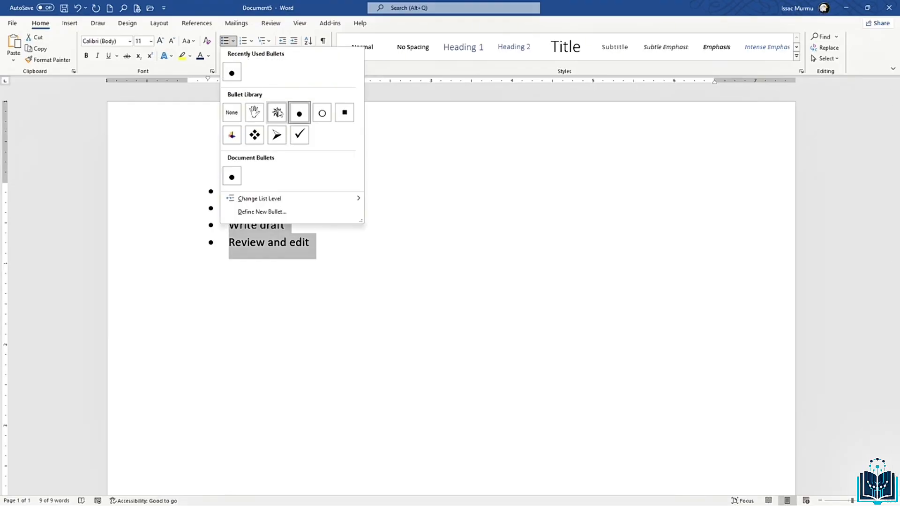
click(279, 138)
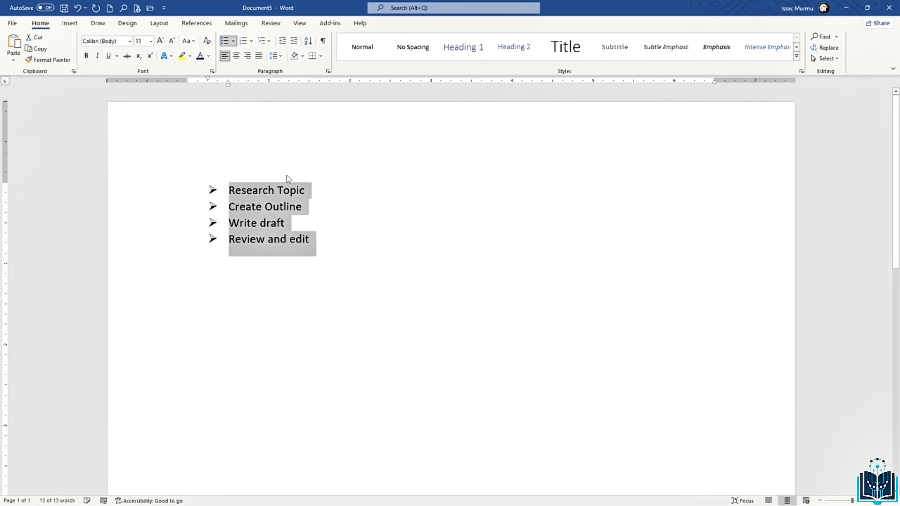
- Leave a blank gap below the bulleted list and add the unbulleted line "Open Microsoft word"
click(335, 243)
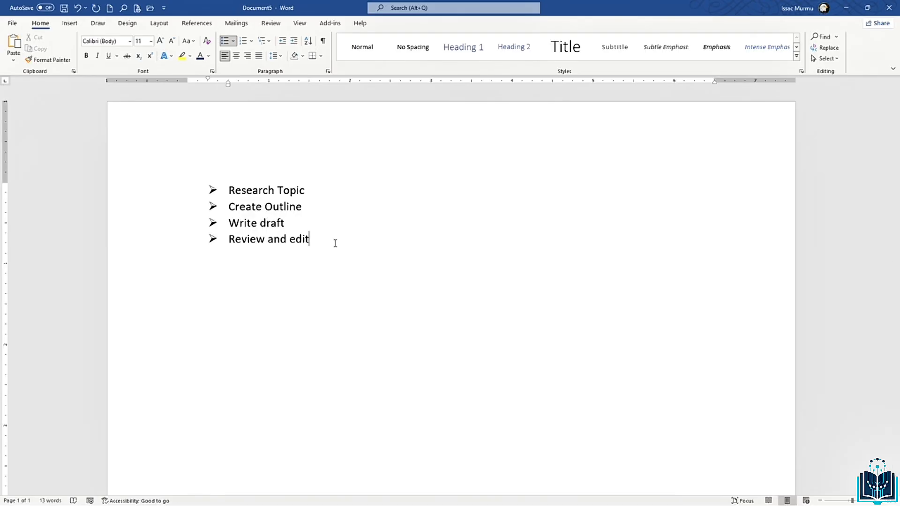
key(Return)
key(BackSpace)
key(Return)
key(Return)
key(BackSpace)
key(BackSpace)
text(Open mi)
key(BackSpace)
key(BackSpace)
text(Microsot)
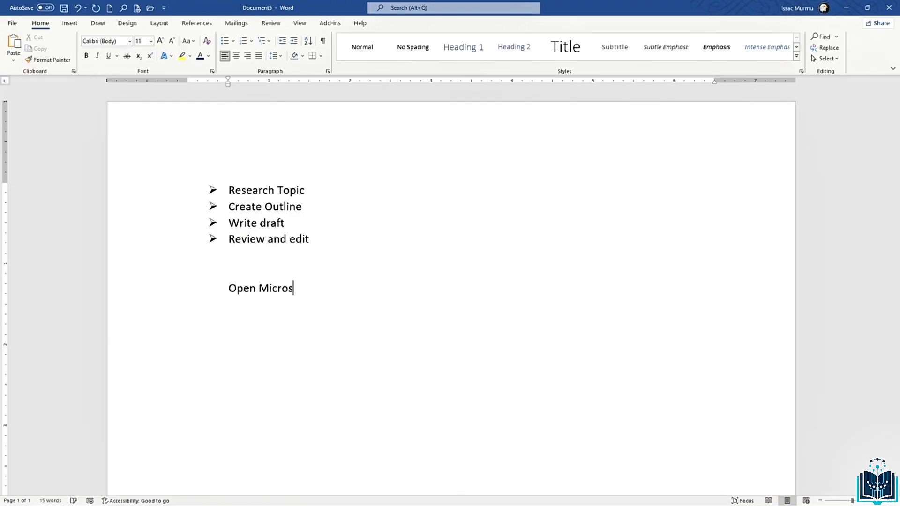
key(BackSpace)
text(ft word)
- Add "Click on file" as the second line of the instructions below the bulleted list
key(Return)
text(Clik)
key(BackSpace)
key(BackSpace)
text(ck i)
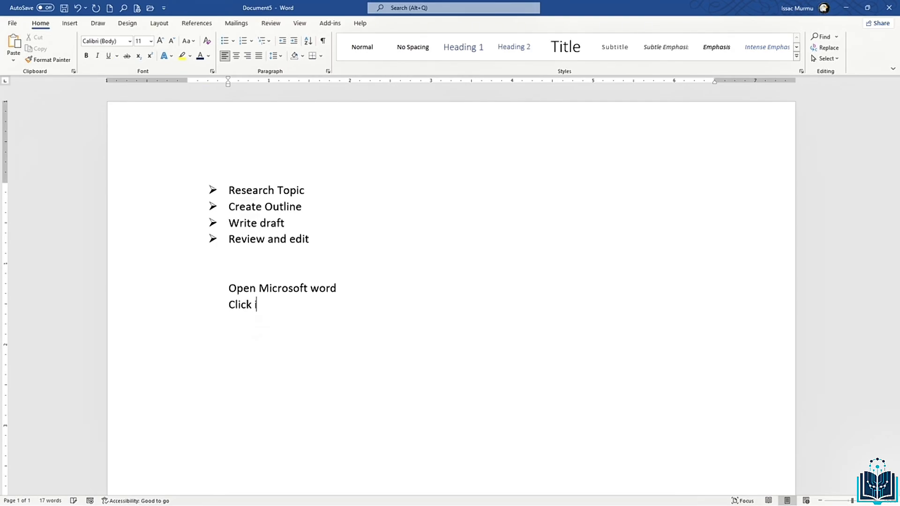
key(BackSpace)
text(on file)
- Add "Select new" as the third instruction line
key(Return)
text(sle)
key(BackSpace)
key(BackSpace)
text(elect)
text( nwe)
key(BackSpace)
key(BackSpace)
text(ew)
- Add "Choose a template or blank document" as the fourth instruction line
key(Return)
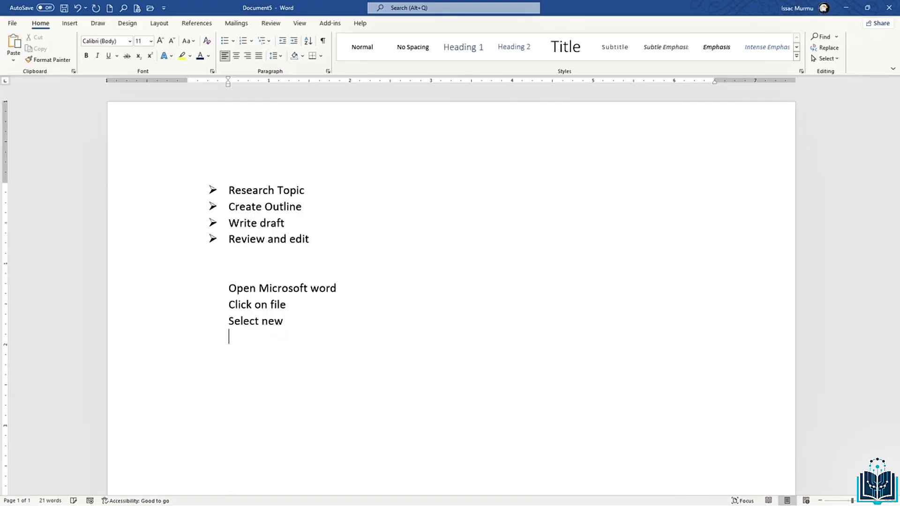
text(chos)
key(BackSpace)
text(cse a templa)
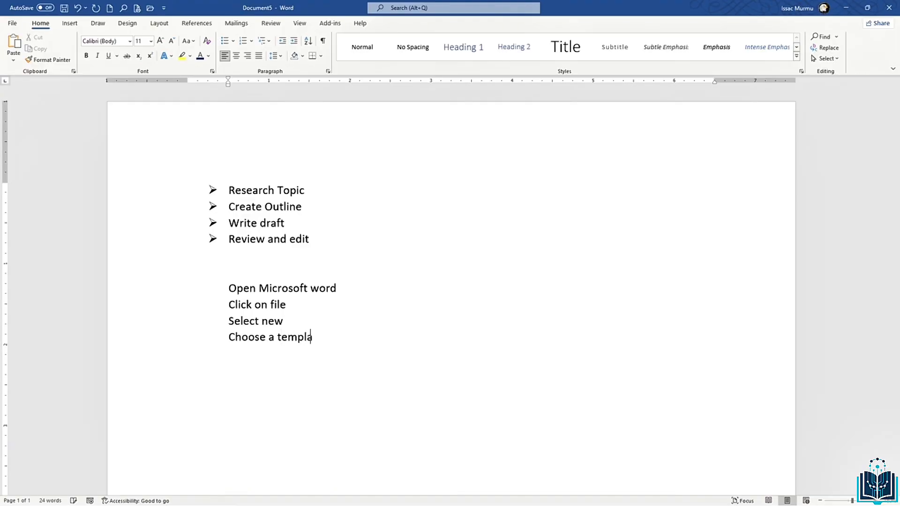
text(te or blank document)
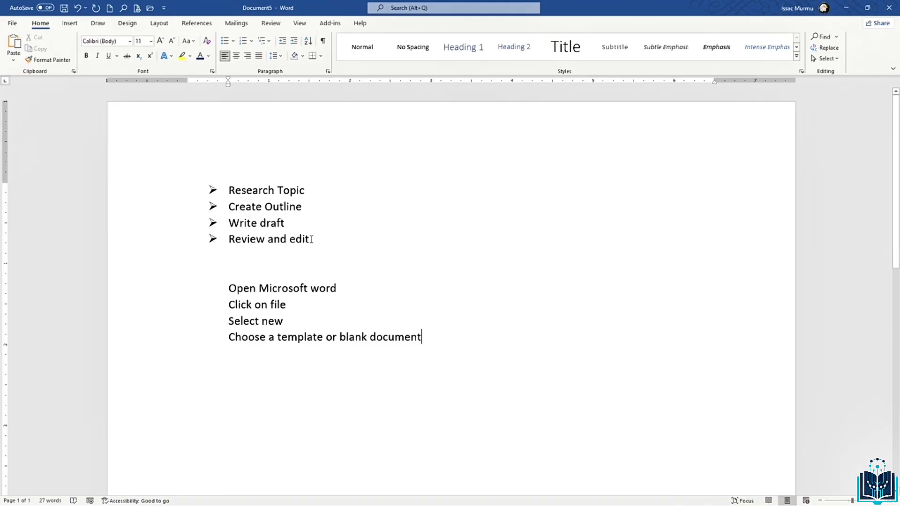
- Turn the four instruction lines into a numbered list using the 1. 2. 3. format
click(328, 306)
click(436, 338)
drag(404, 339, 224, 283)
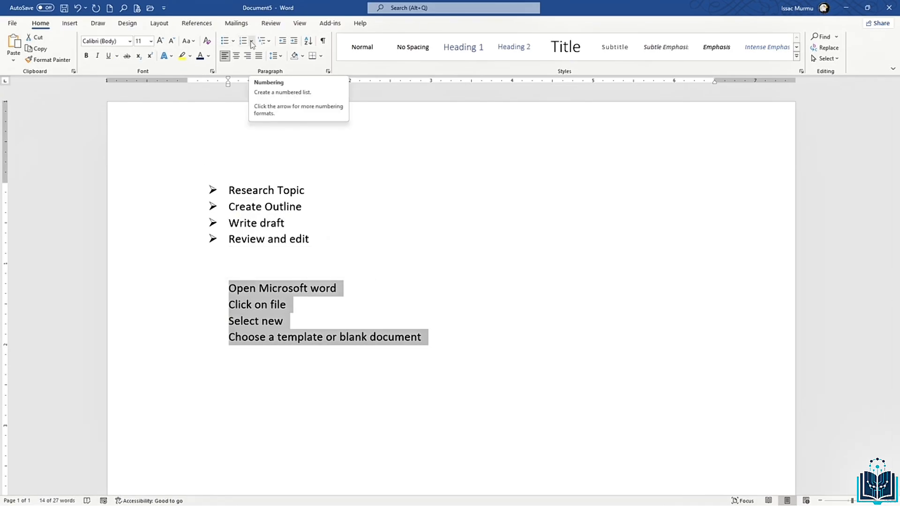
click(252, 42)
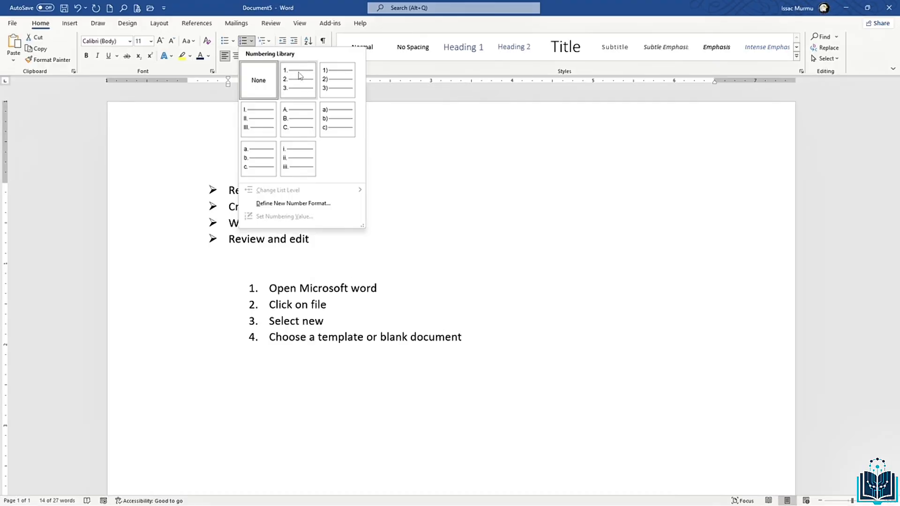
click(244, 42)
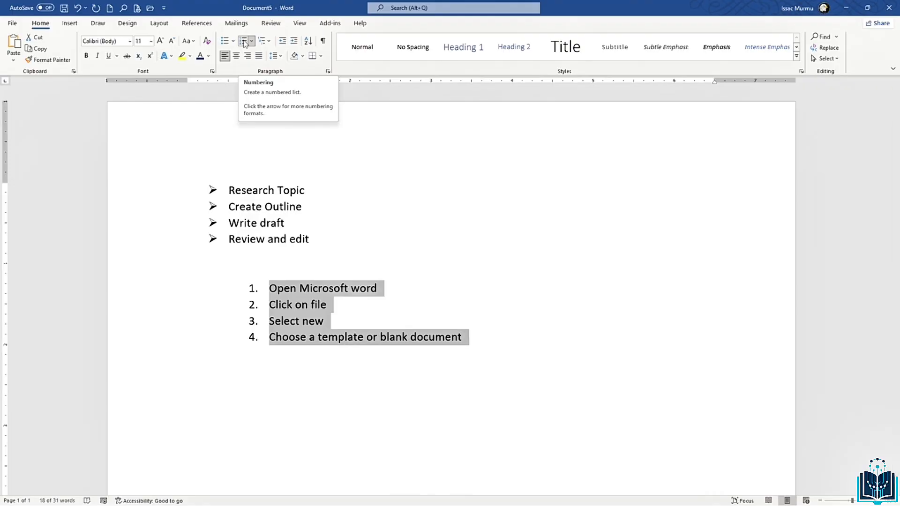
click(251, 41)
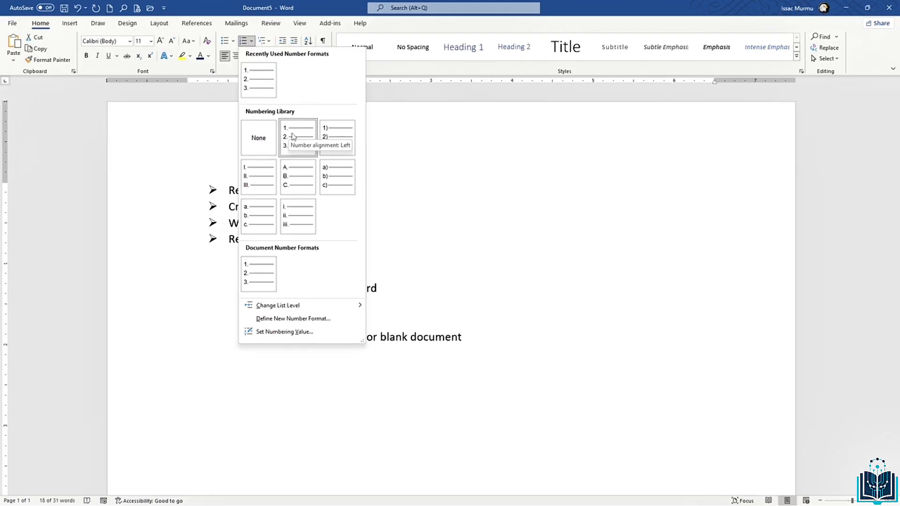
click(291, 141)
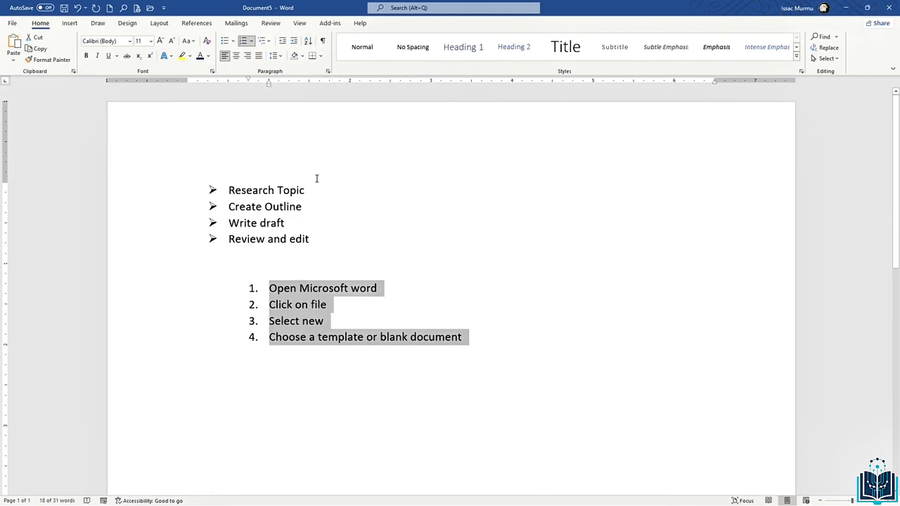
- Try the 1) 2) 3) format and the uppercase Roman numeral format on the numbered instructions
click(252, 42)
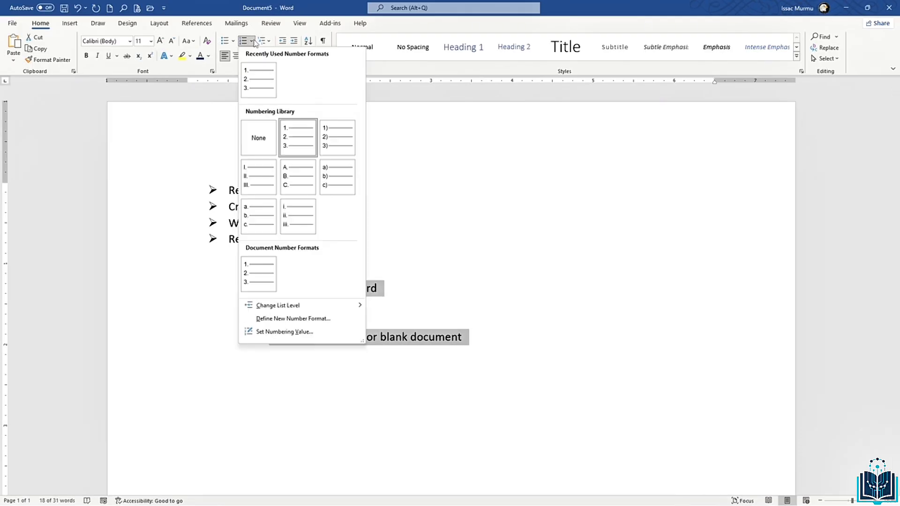
click(338, 135)
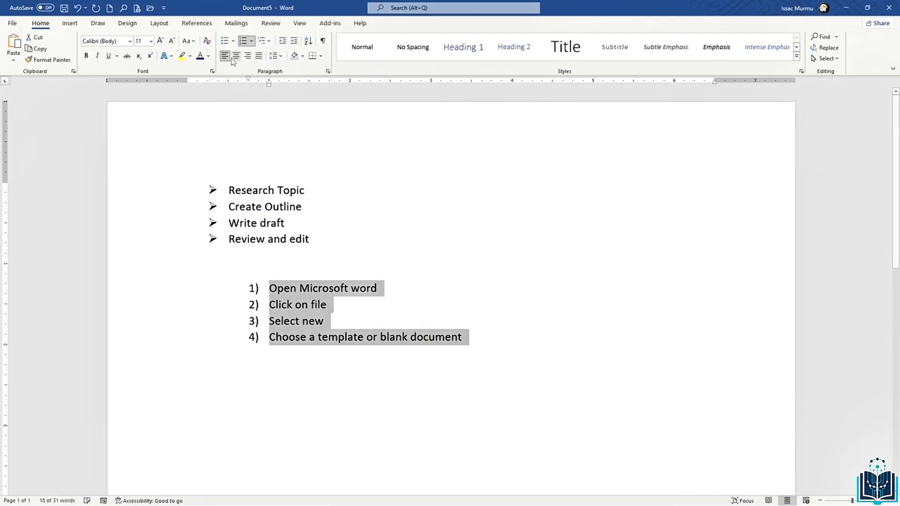
click(252, 42)
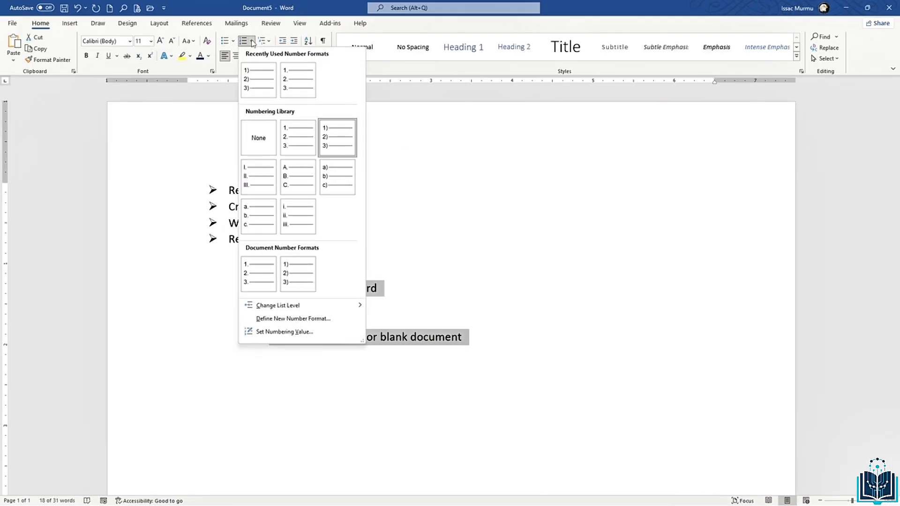
click(258, 176)
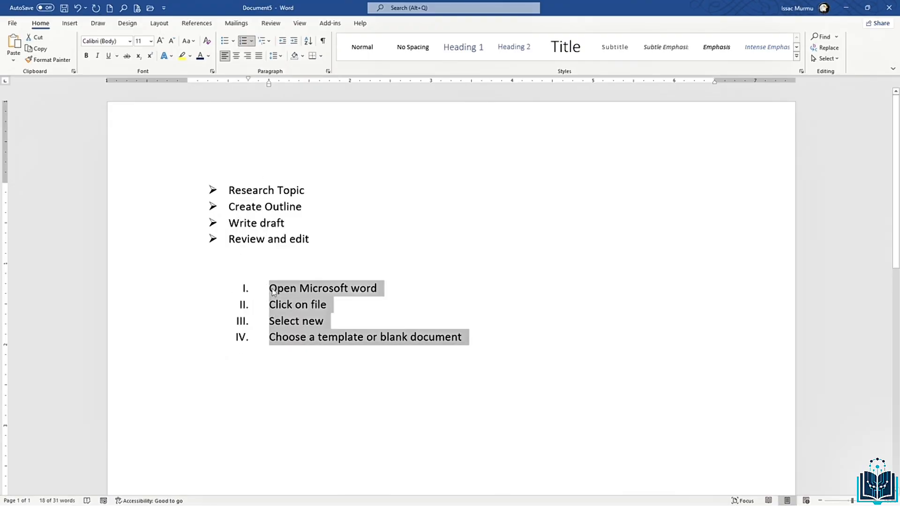
- Set the numbering of the four instructions to the uppercase letter format A. B. C
click(253, 42)
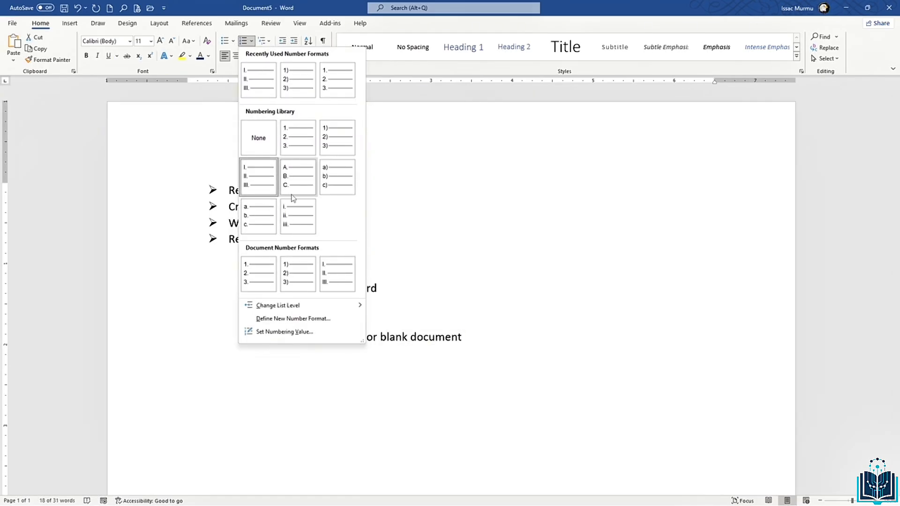
click(294, 188)
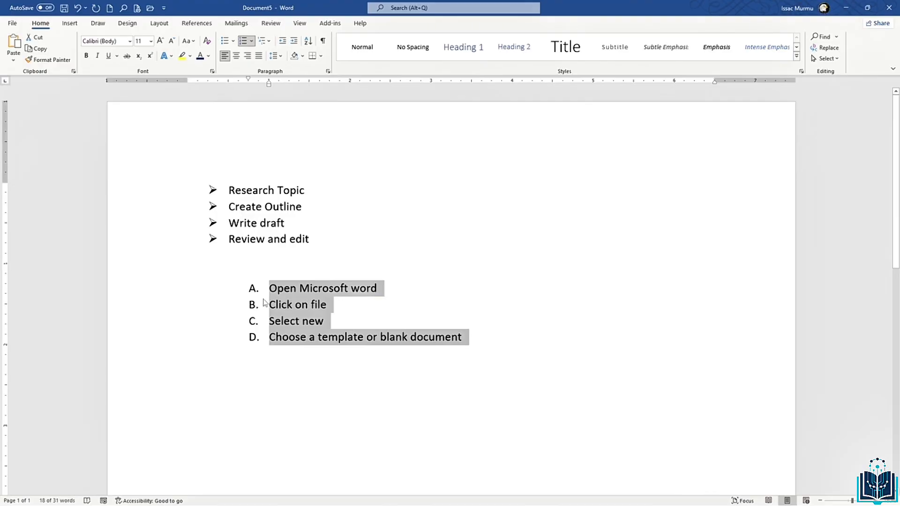
click(329, 326)
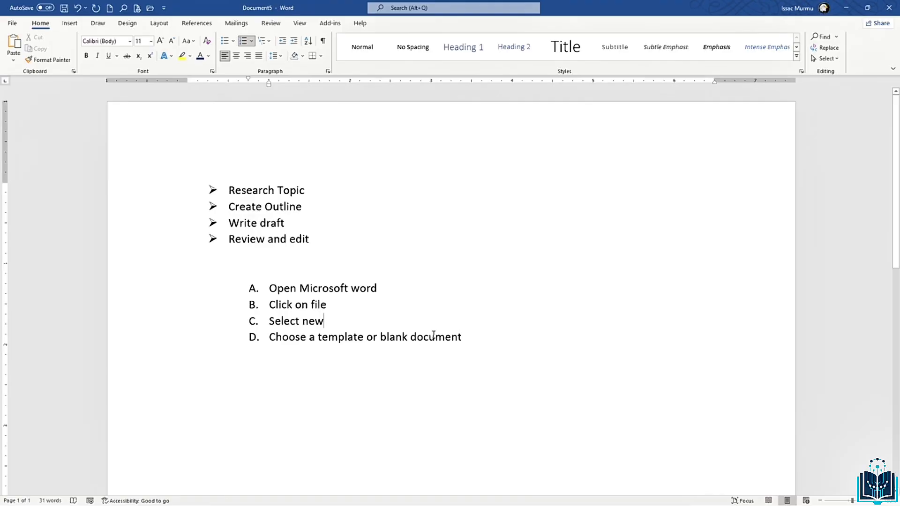
click(472, 333)
- Examine the list indent settings of the arrow-bulleted list, including the choices for what follows the number, and close them without changes
right_click(251, 287)
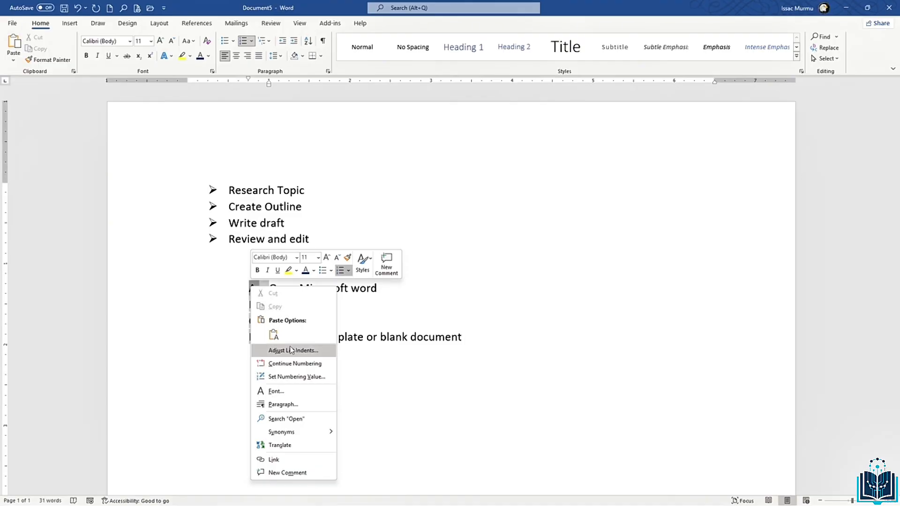
click(233, 215)
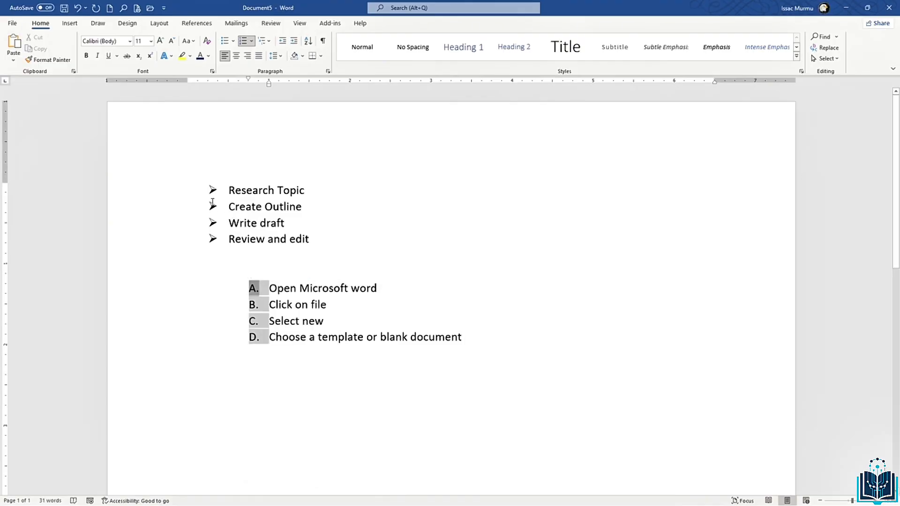
click(211, 201)
right_click(210, 202)
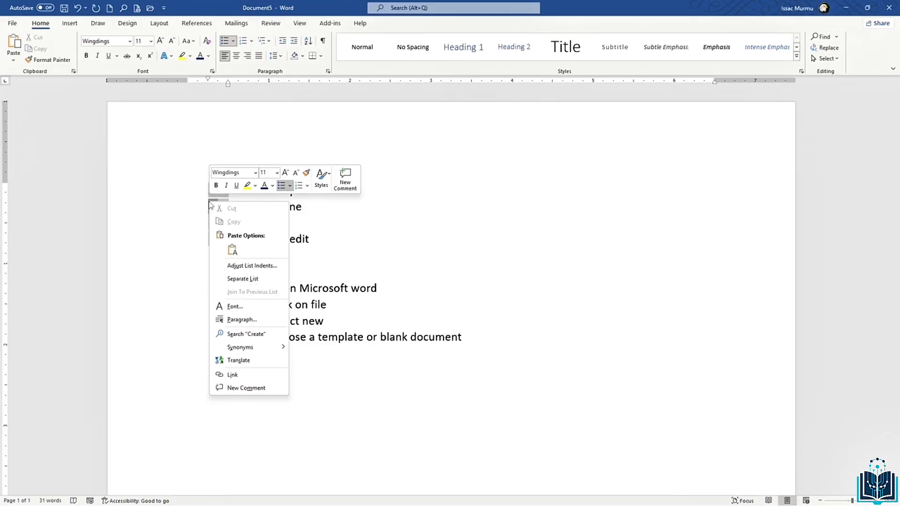
click(248, 270)
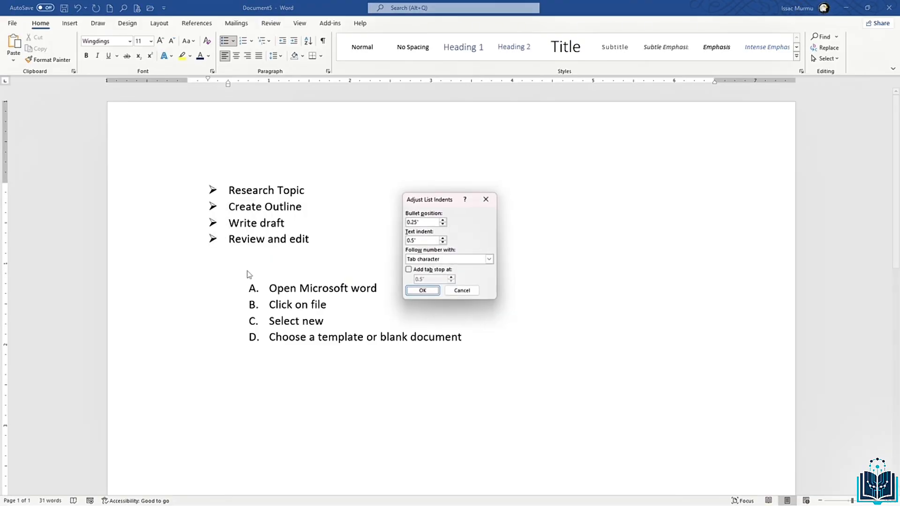
click(488, 262)
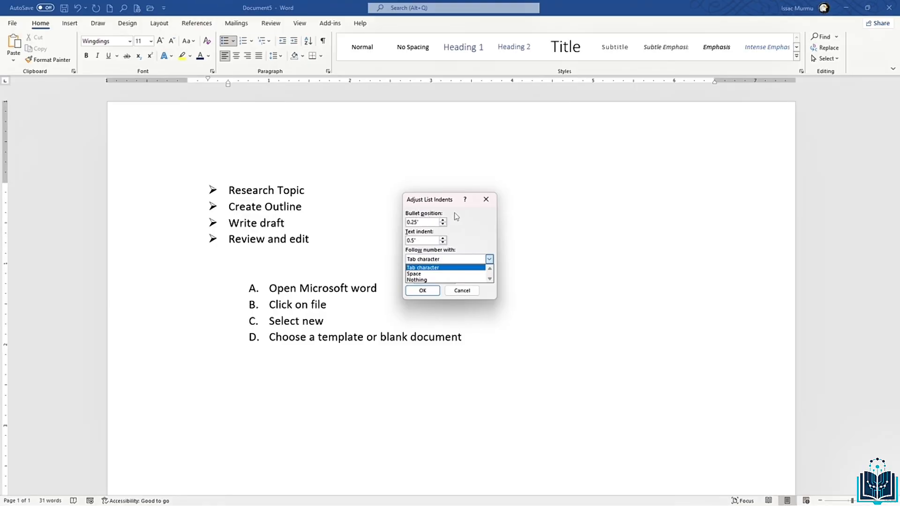
click(486, 199)
click(462, 290)
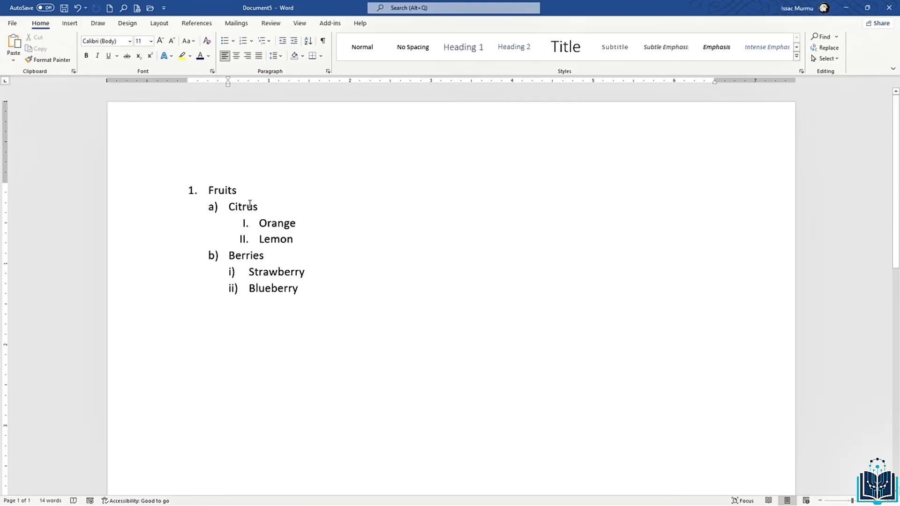
drag(261, 208, 227, 212)
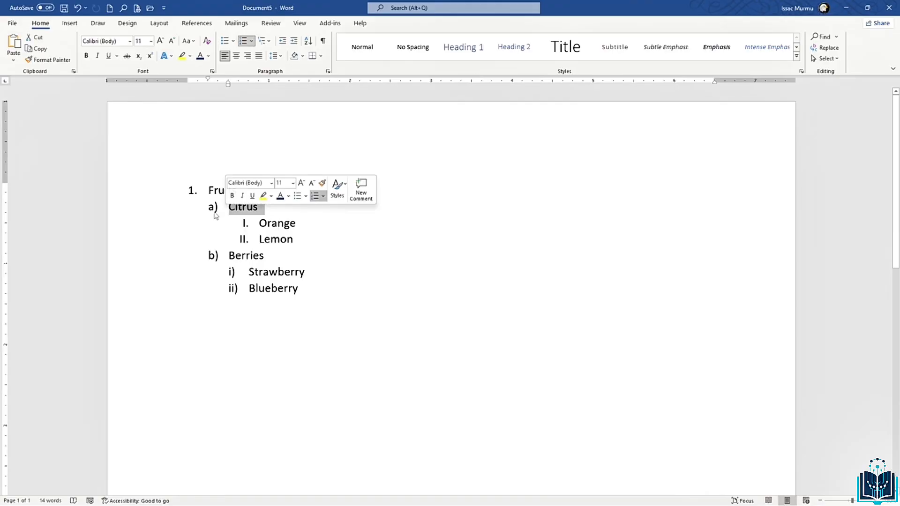
click(212, 207)
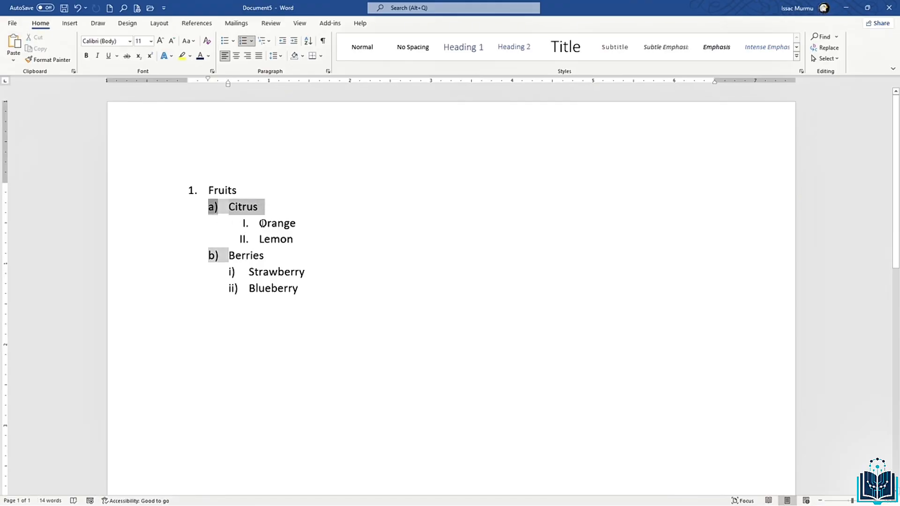
drag(260, 223, 296, 241)
click(214, 258)
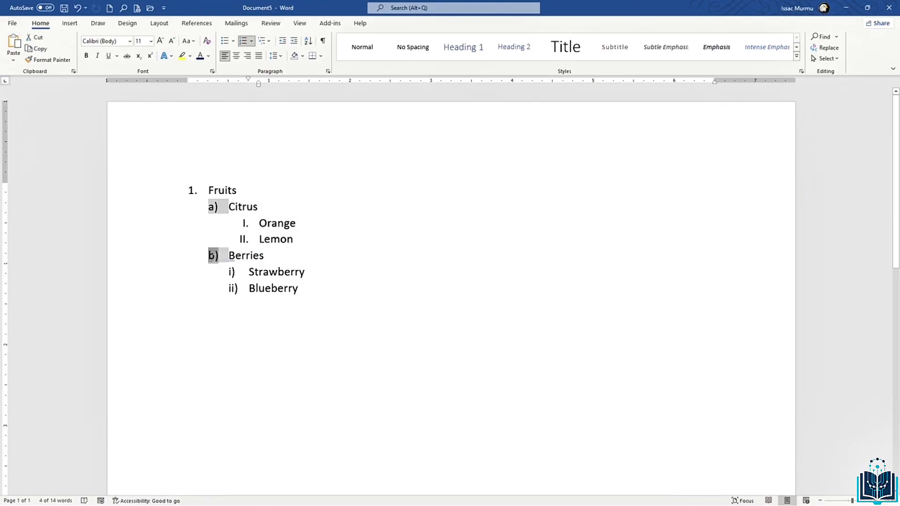
click(250, 289)
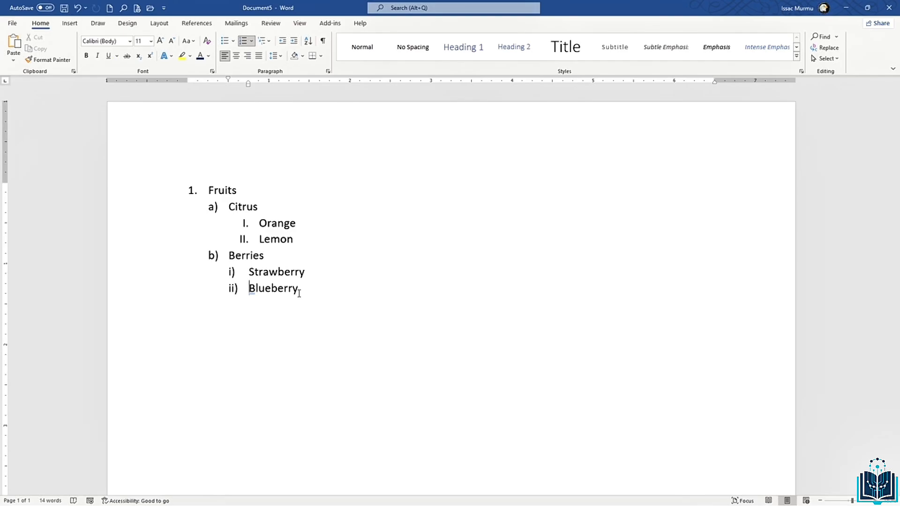
- Add blank unnumbered lines below the Blueberry item of the fruits list
double_click(323, 310)
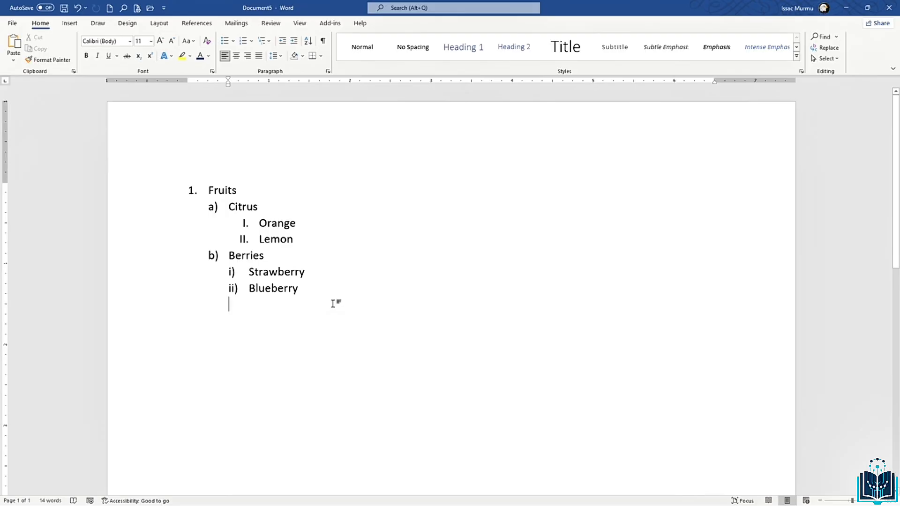
text([[)
key(BackSpace)
key(BackSpace)
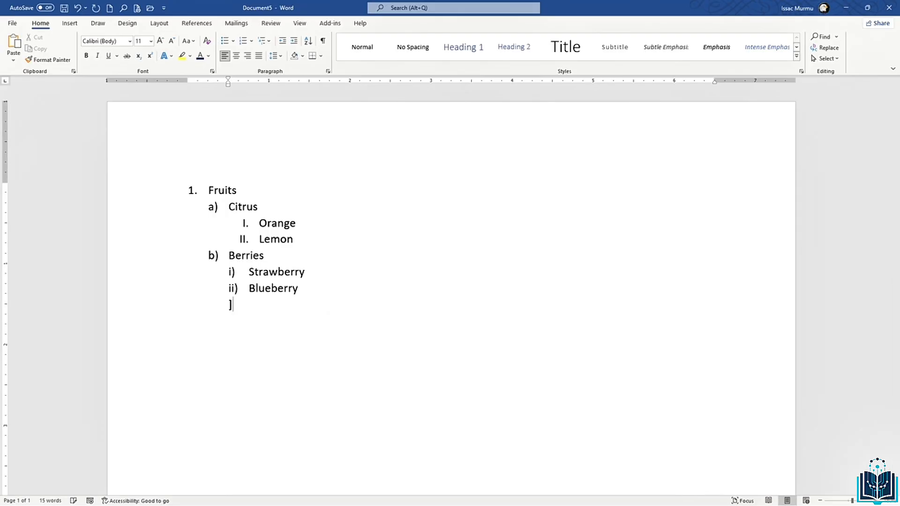
key(Return)
key(Return)
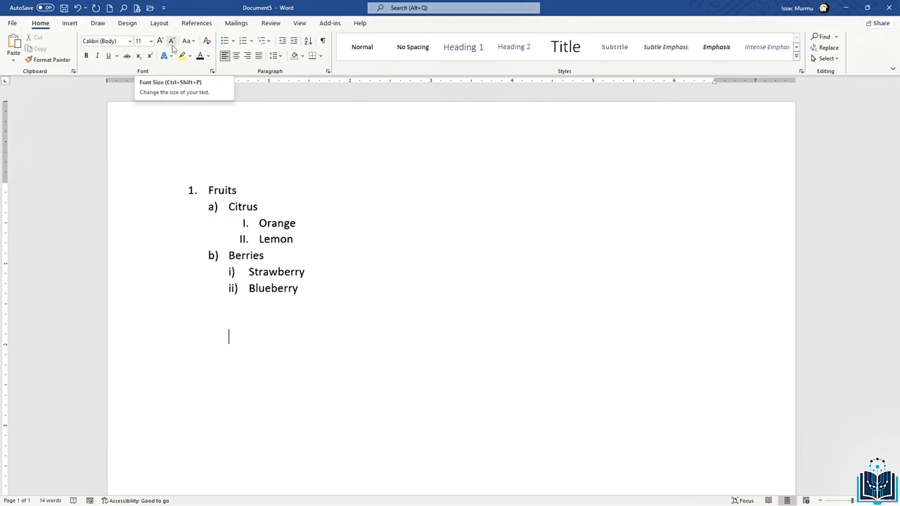
- Look through the multilevel list formats and enter Fruits on the blank line below the existing list
click(265, 43)
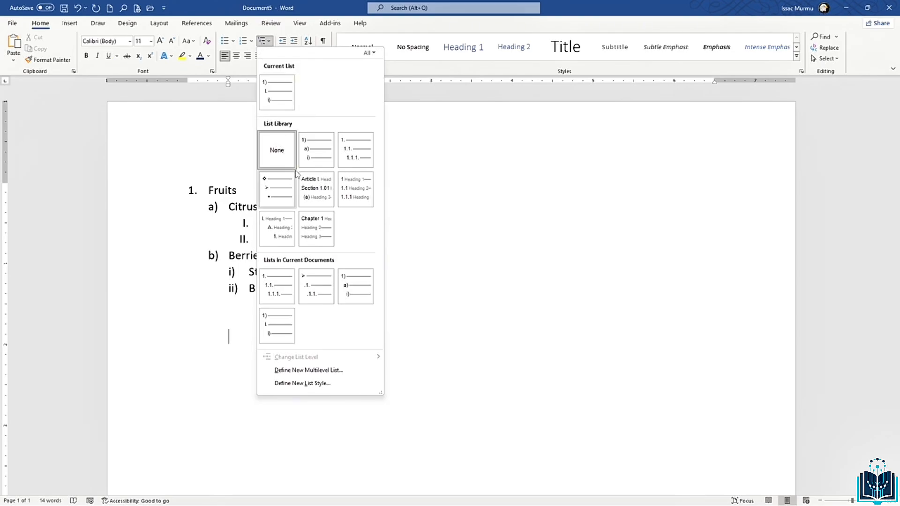
mouse_move(340, 150)
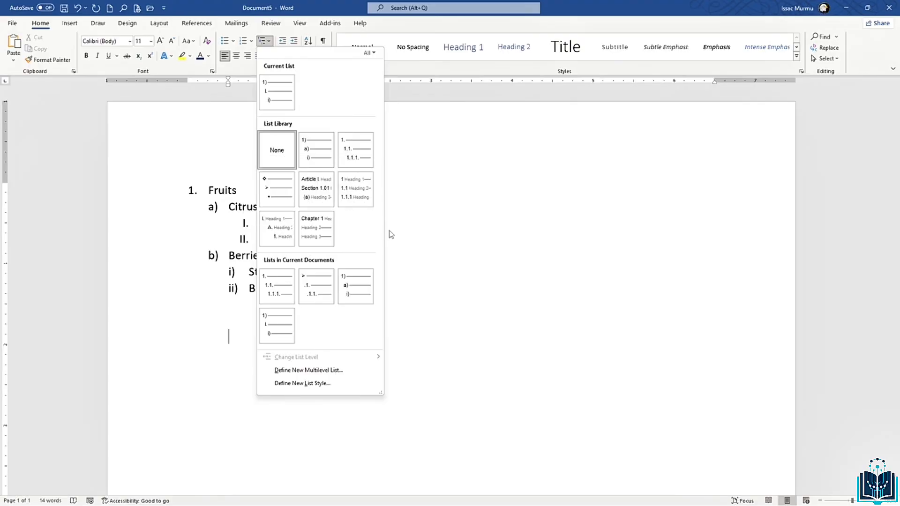
click(464, 338)
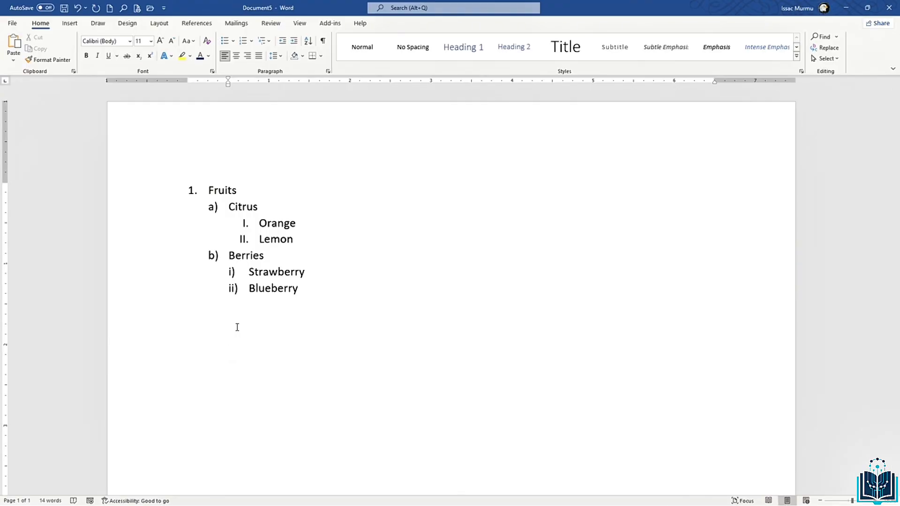
text(Fruits)
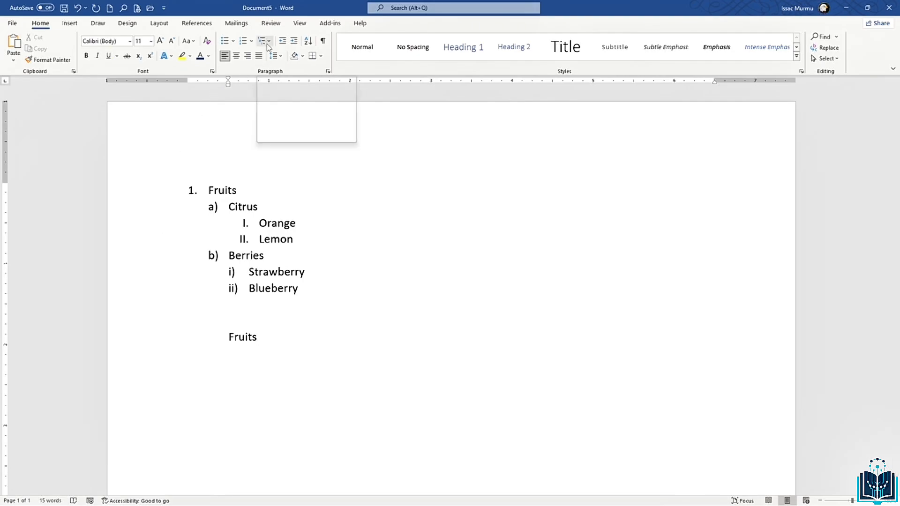
- Try applying the current multilevel list format to the new Fruits line and remove its numbering
click(228, 336)
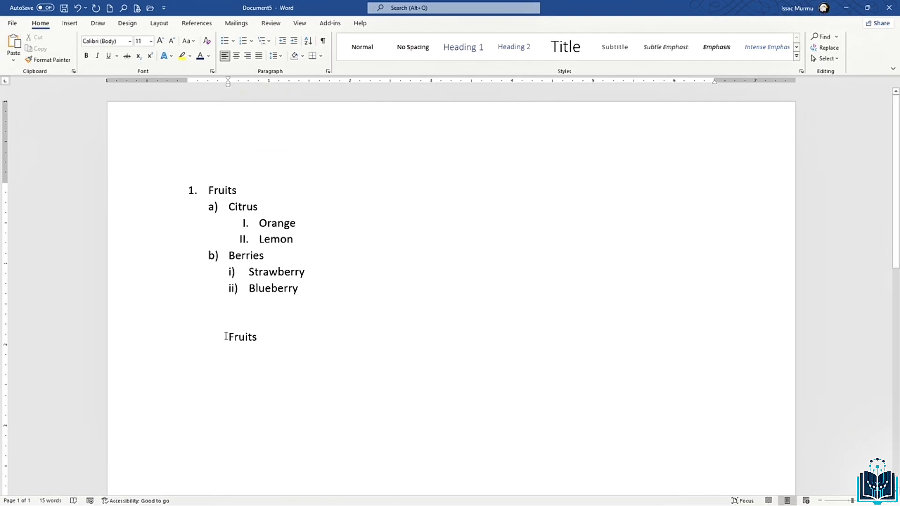
click(265, 41)
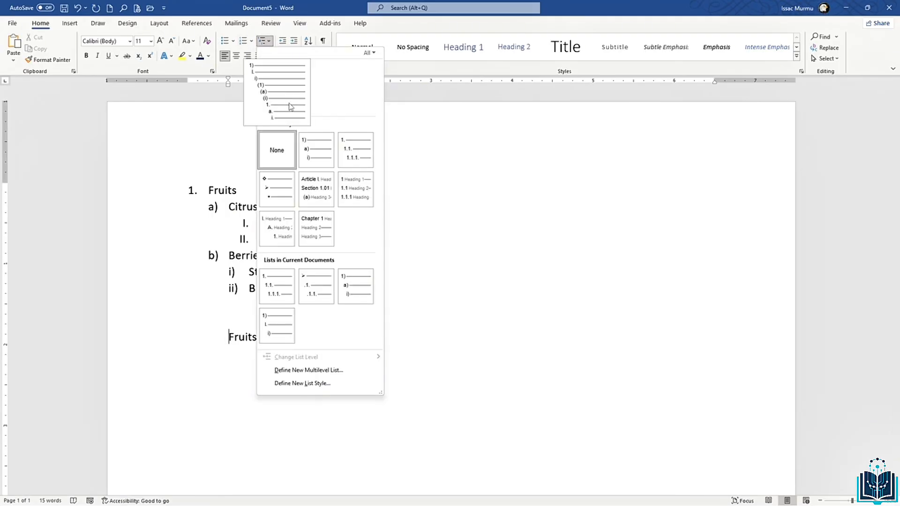
click(289, 107)
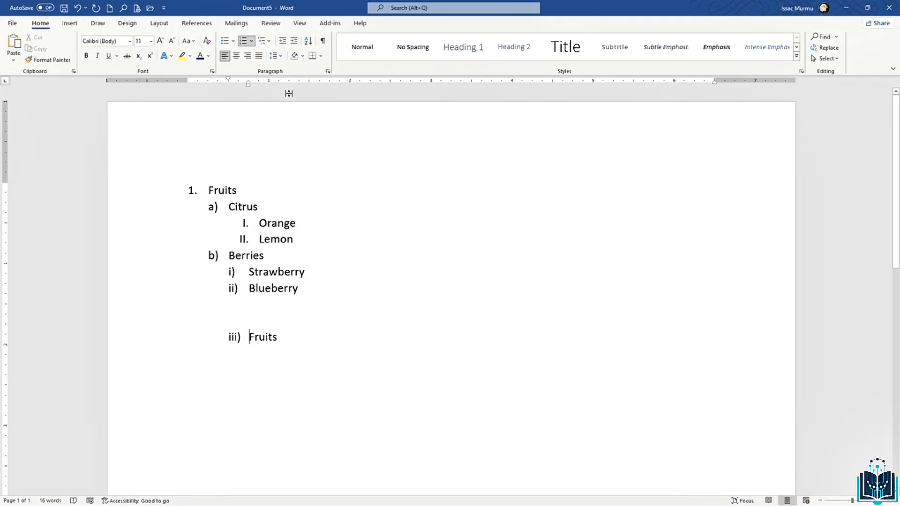
key(BackSpace)
- Delete the old fruits list and the blank lines, leaving only the new Fruits line at the start of the page
drag(310, 286, 182, 181)
key(BackSpace)
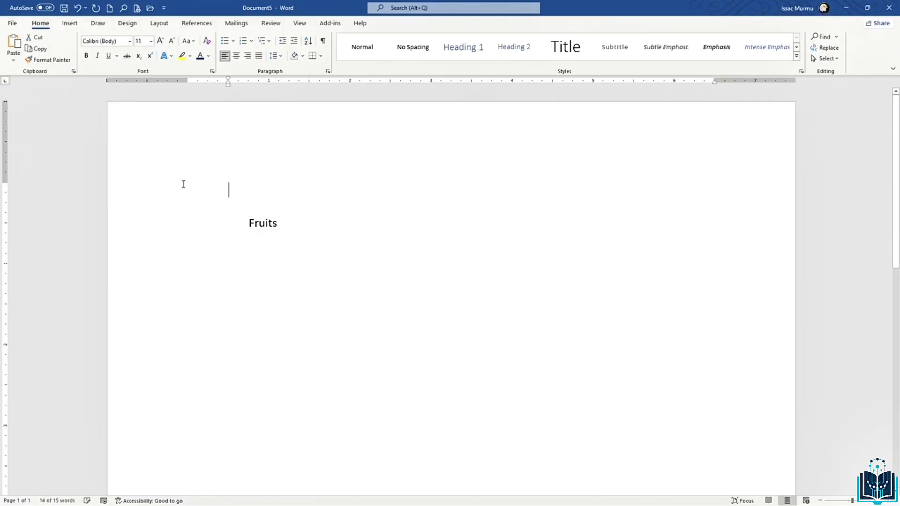
key(ctrl+z)
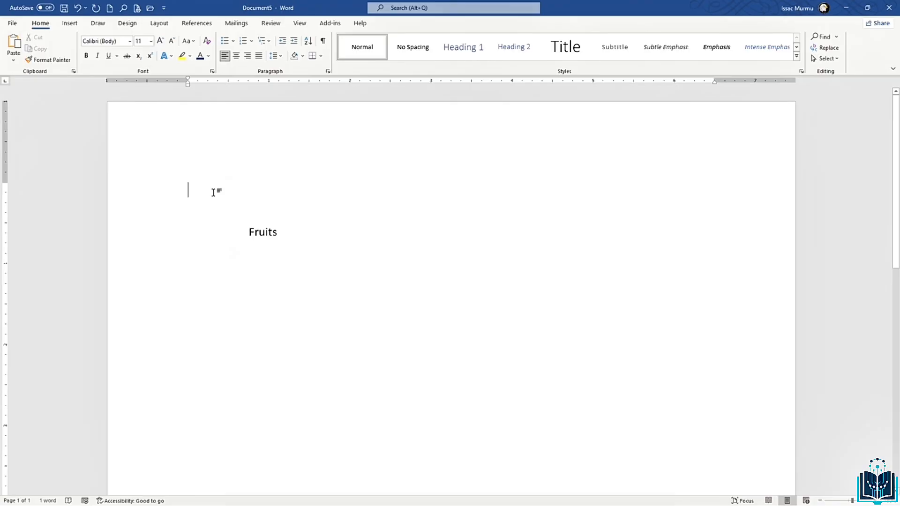
key(Delete)
key(Delete)
key(BackSpace)
- Apply the 1) a) i) multilevel list format to the Fruits line
click(270, 42)
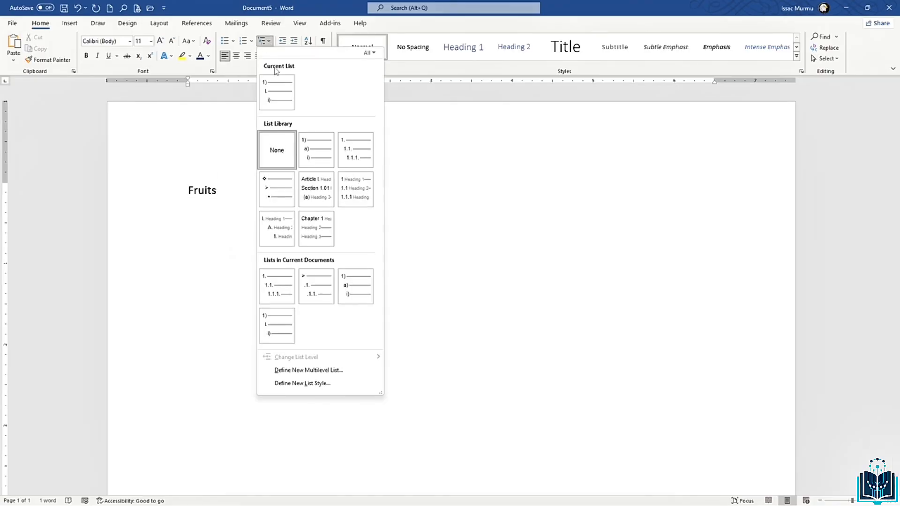
click(281, 90)
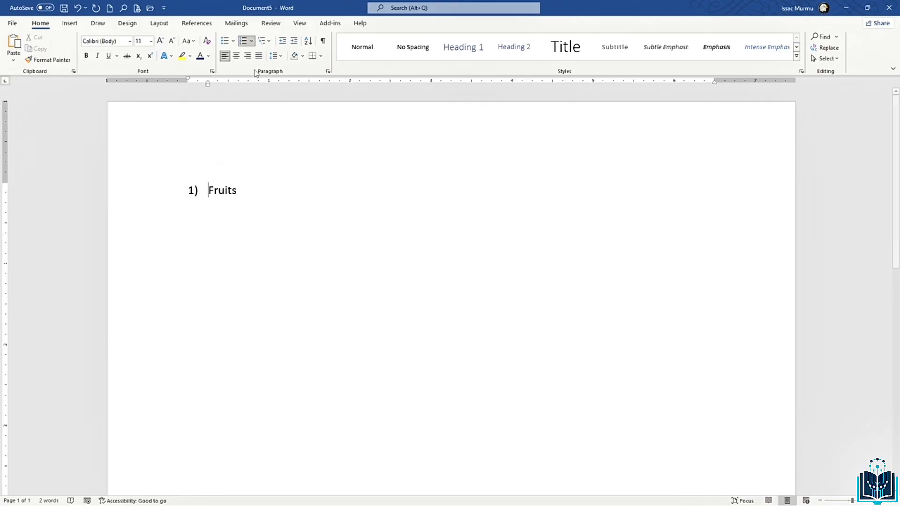
click(261, 42)
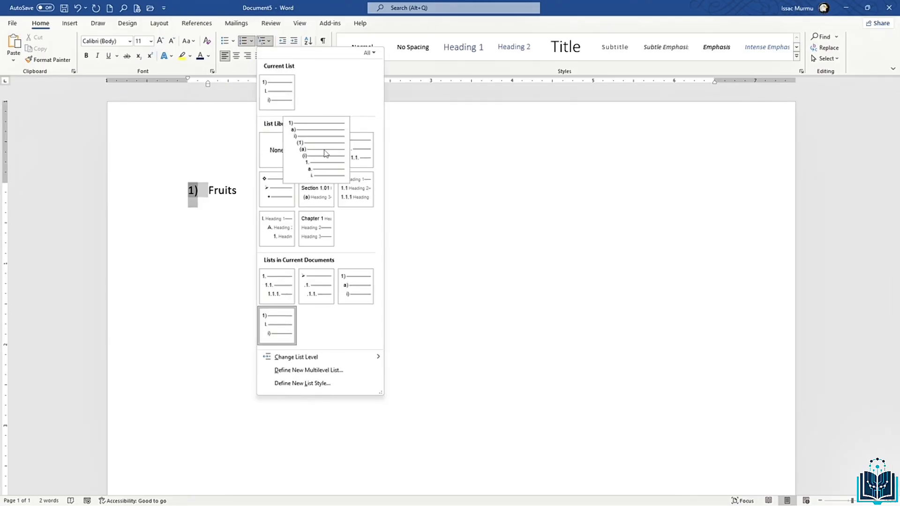
mouse_move(368, 158)
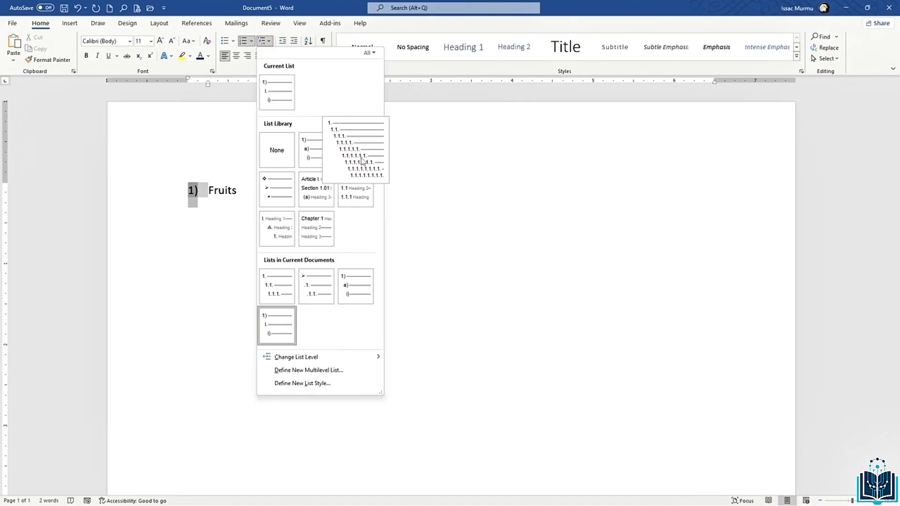
mouse_move(331, 208)
click(321, 146)
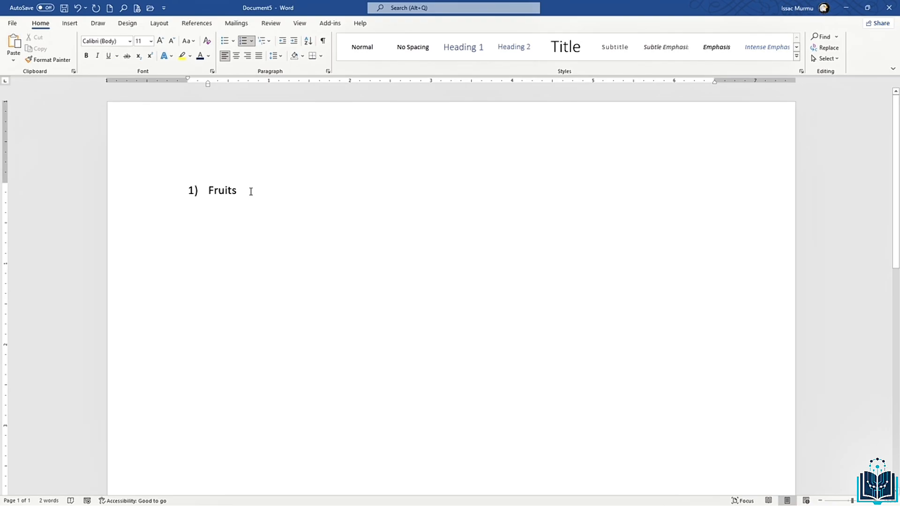
- Add Citrus as a second-level item under Fruits and start an unnumbered line below it
key(Return)
key(Tab)
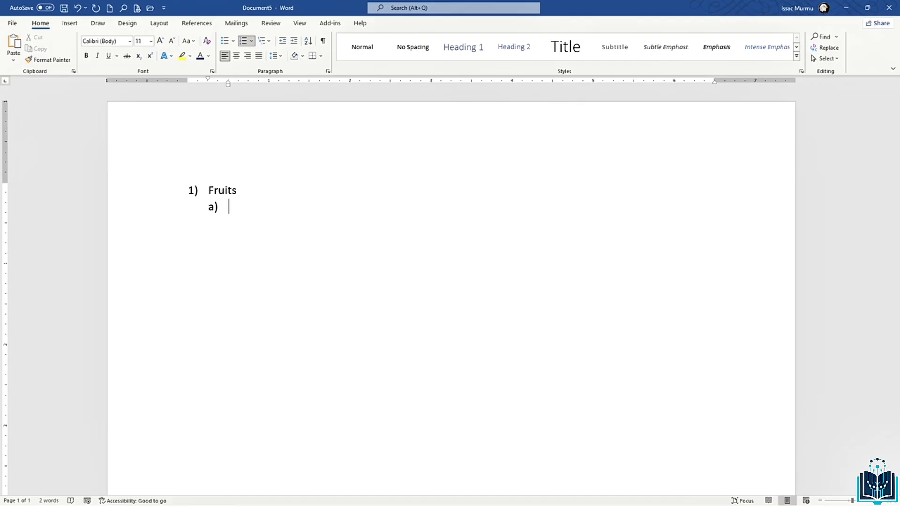
text(us)
key(Return)
key(shift+Tab)
key(BackSpace)
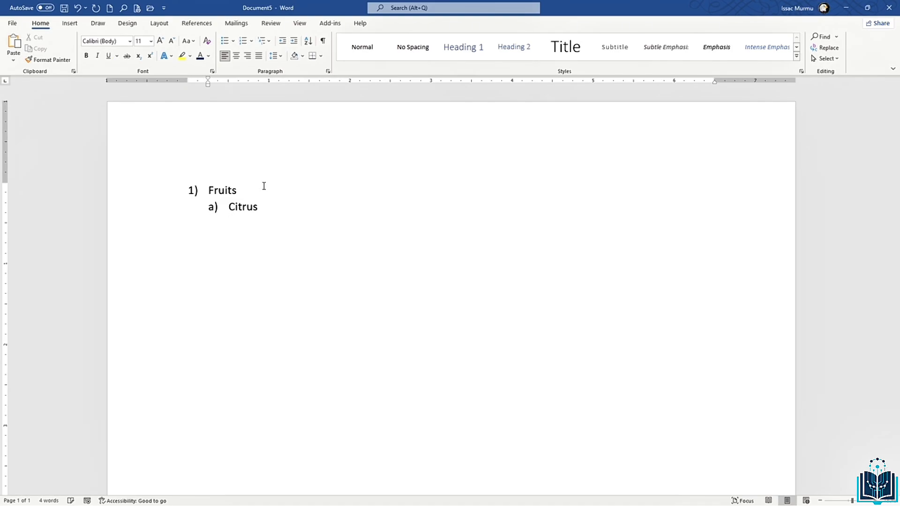
- Indent the line below Citrus, number it with the uppercase Roman numeral format and enter Orange
key(Tab)
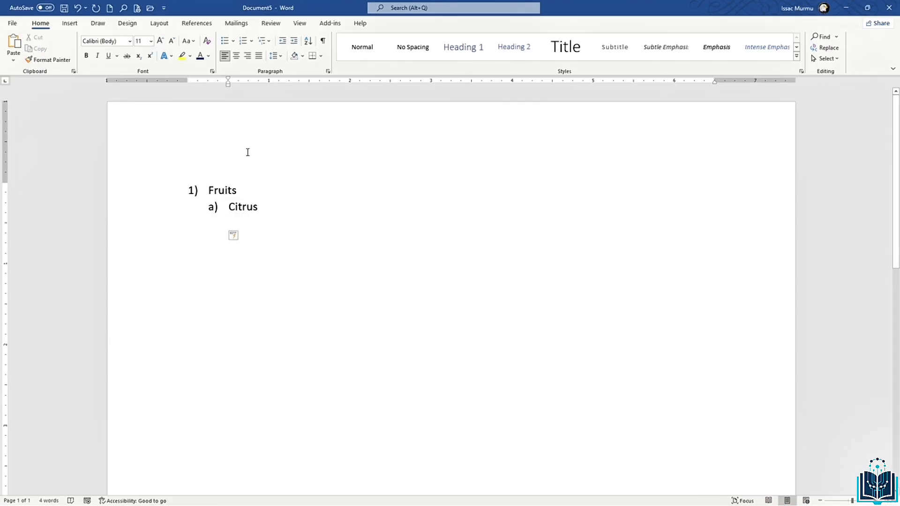
click(251, 41)
click(257, 75)
text(Ira)
key(BackSpace)
key(BackSpace)
key(BackSpace)
text(Or ga)
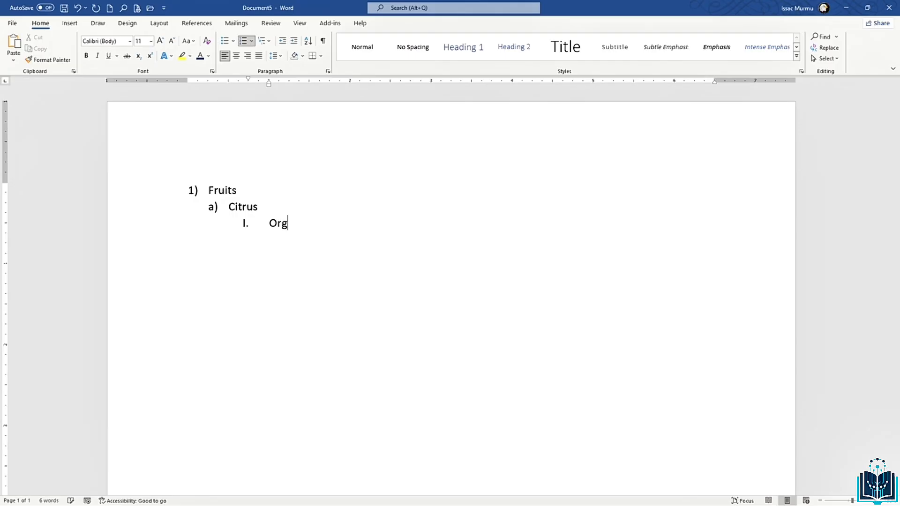
key(BackSpace)
key(BackSpace)
key(BackSpace)
text(ange)
- Add Lemon as the next Roman-numbered item below Orange and start an unnumbered line after it
key(Return)
text(Lemon)
key(Tab)
key(BackSpace)
key(Return)
key(BackSpace)
key(BackSpace)
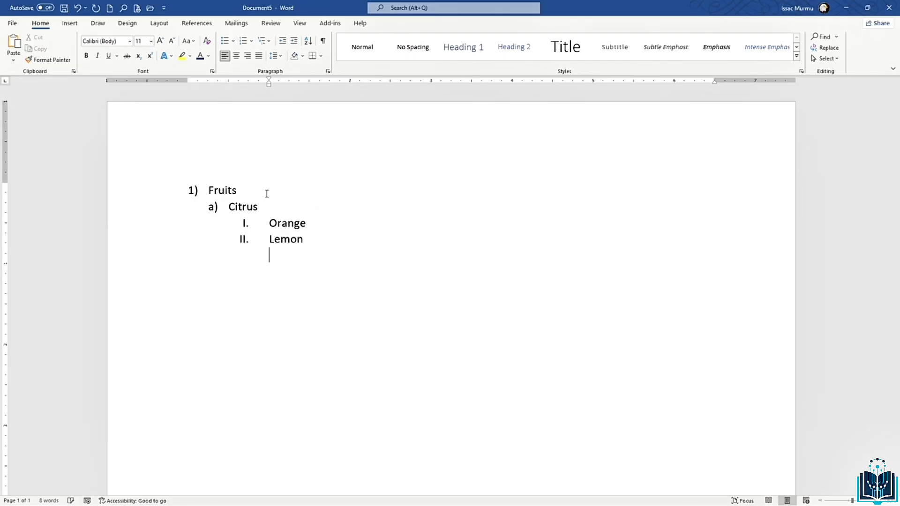
- Set up an empty unnumbered line below Lemon, indented to align with the Citrus text
key(BackSpace)
key(BackSpace)
key(BackSpace)
click(303, 239)
key(Return)
key(BackSpace)
key(BackSpace)
key(BackSpace)
text(ber)
key(BackSpace)
key(BackSpace)
key(BackSpace)
key(BackSpace)
key(Tab)
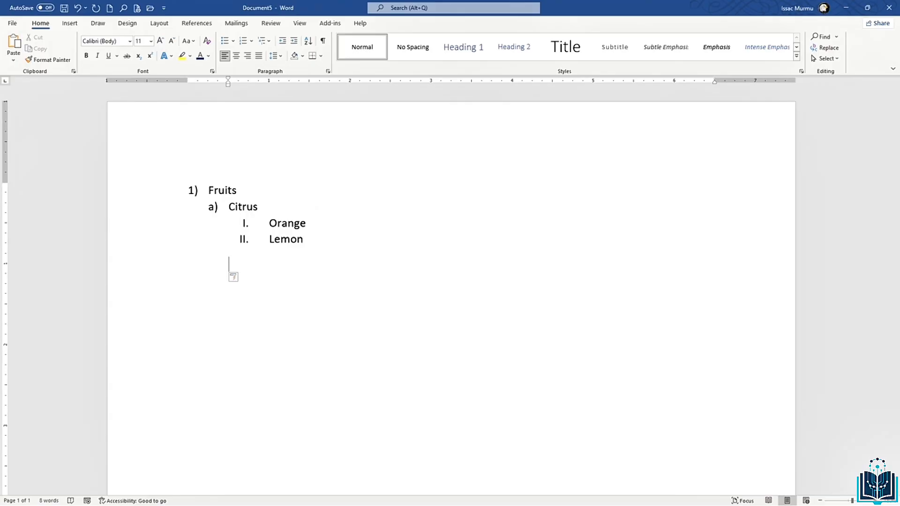
- Try the 1) a) i) multilevel list format on the empty line below Lemon and restore the indented line
text(b)
key(BackSpace)
key(BackSpace)
click(264, 41)
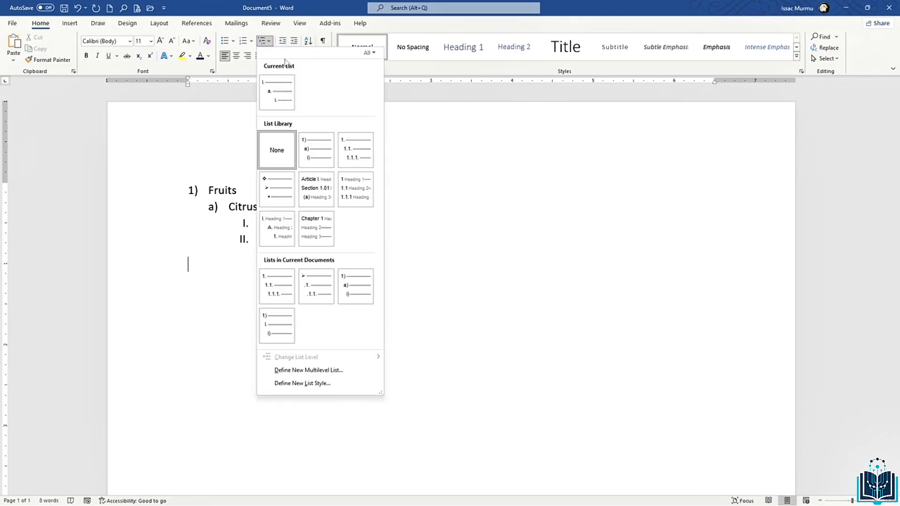
click(302, 156)
key(BackSpace)
key(BackSpace)
key(Tab)
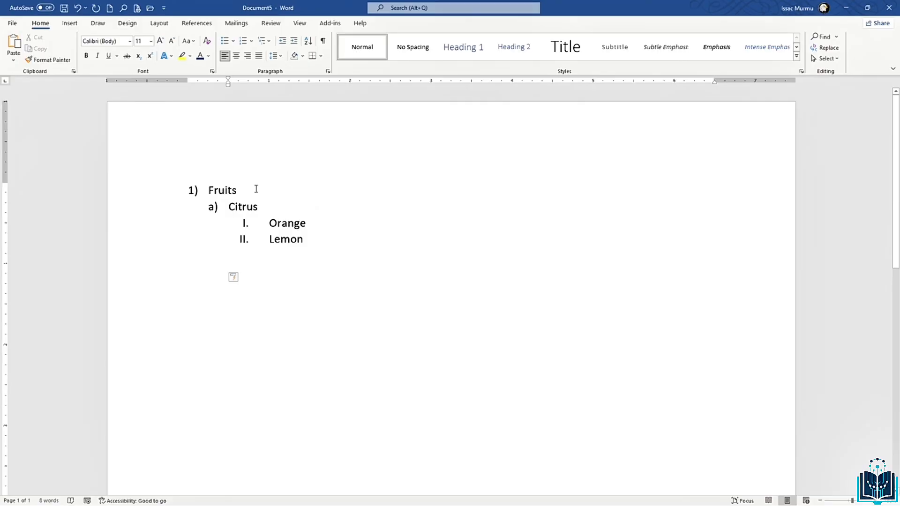
- Enter Berries on the indented line and apply the 1) a) i) multilevel list format to a new line below it
text(Berries)
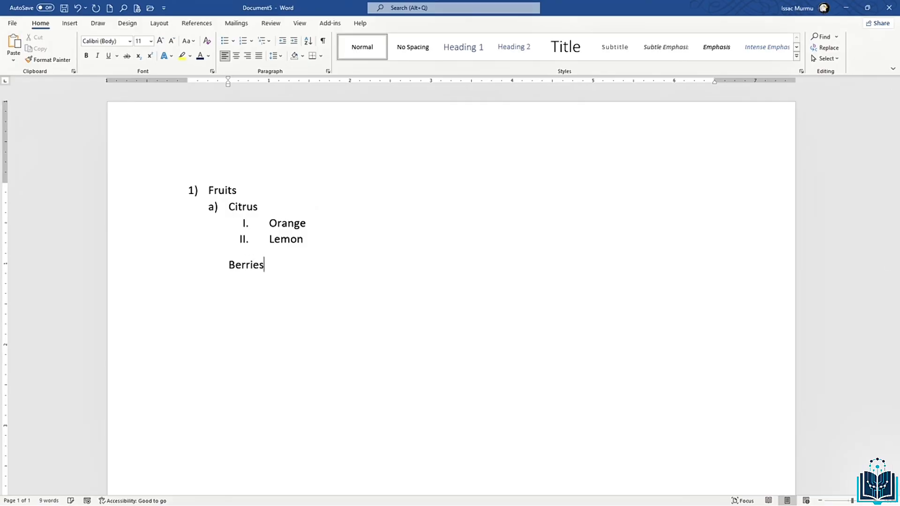
key(Return)
click(269, 41)
click(307, 152)
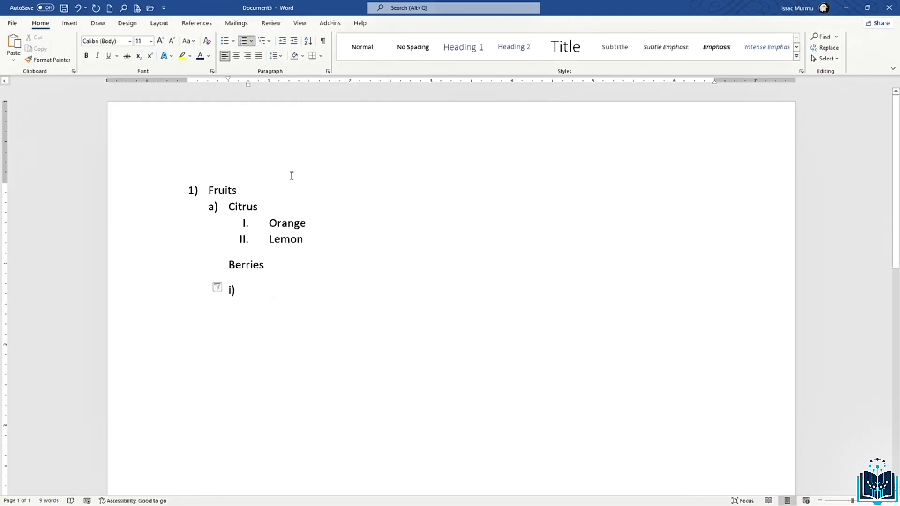
- Enter Strawberry and Blueberry as items i) and ii) under Berries, and end the numbering on the line below
text(strw)
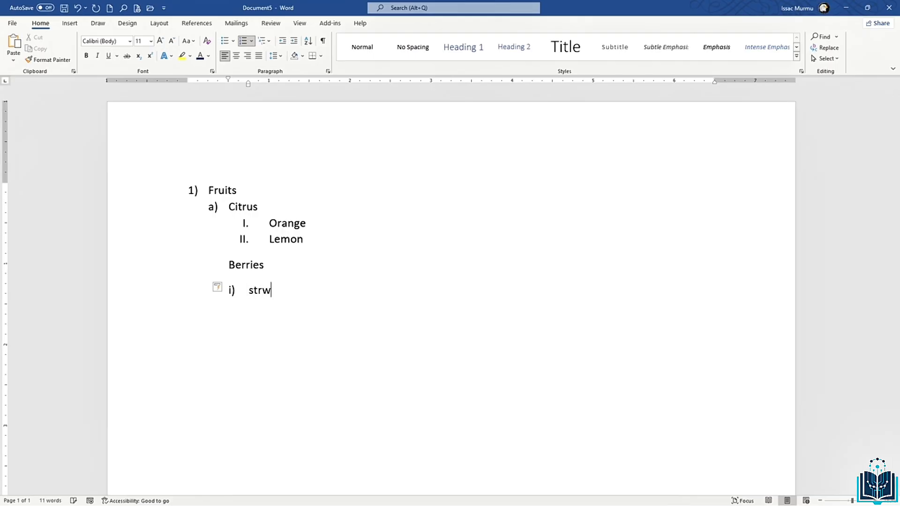
key(BackSpace)
text(awberry)
key(Return)
text(Blueberry)
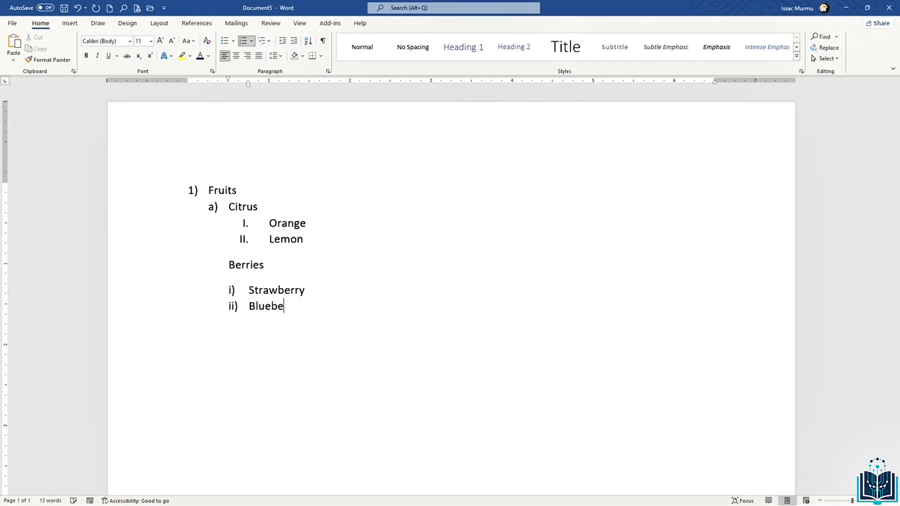
key(Return)
key(BackSpace)
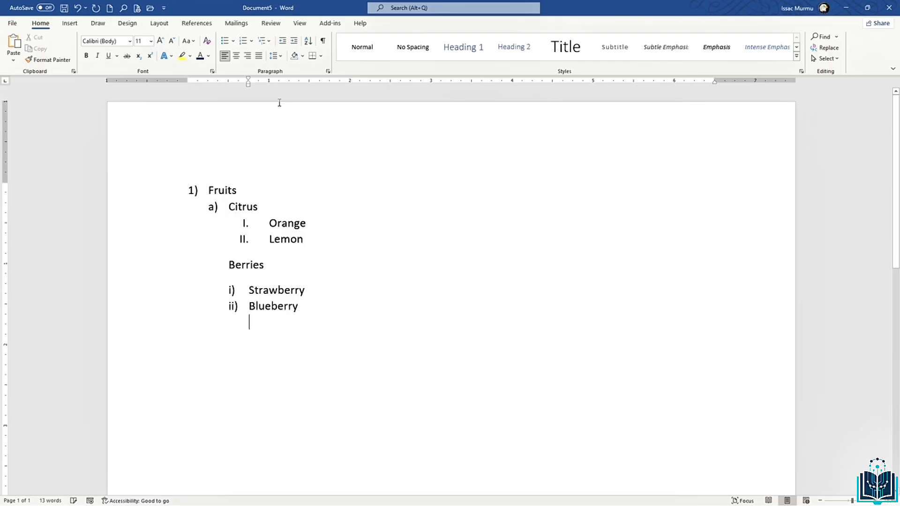
- Try the a. b. c. number format on the Berries line, and remove its numbering and indent
click(227, 268)
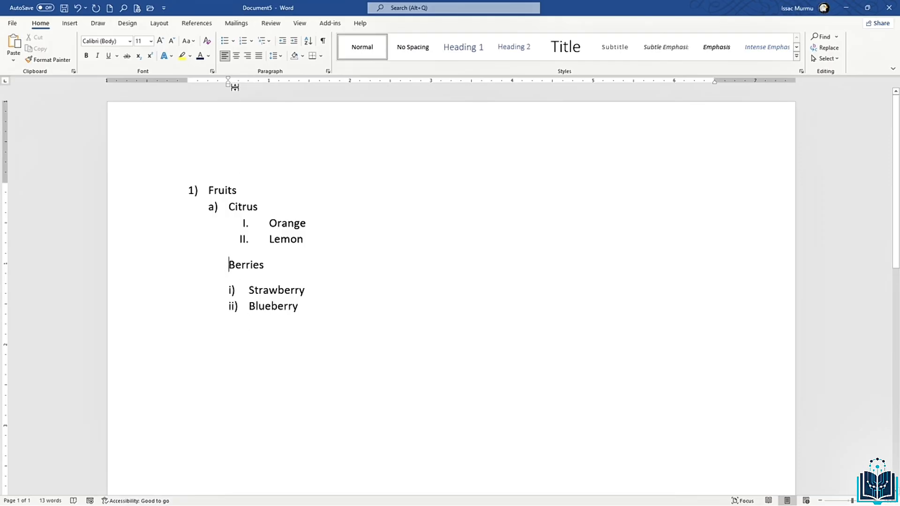
click(264, 41)
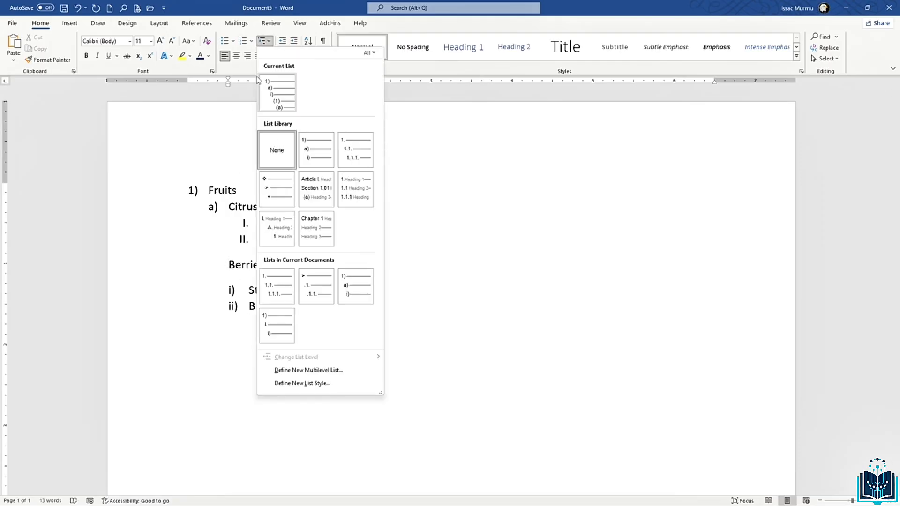
click(251, 42)
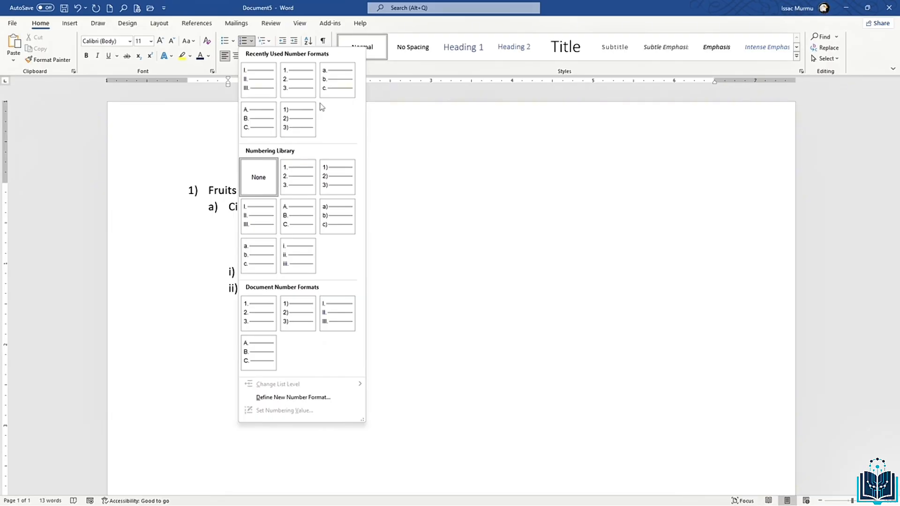
click(331, 86)
key(BackSpace)
key(BackSpace)
key(BackSpace)
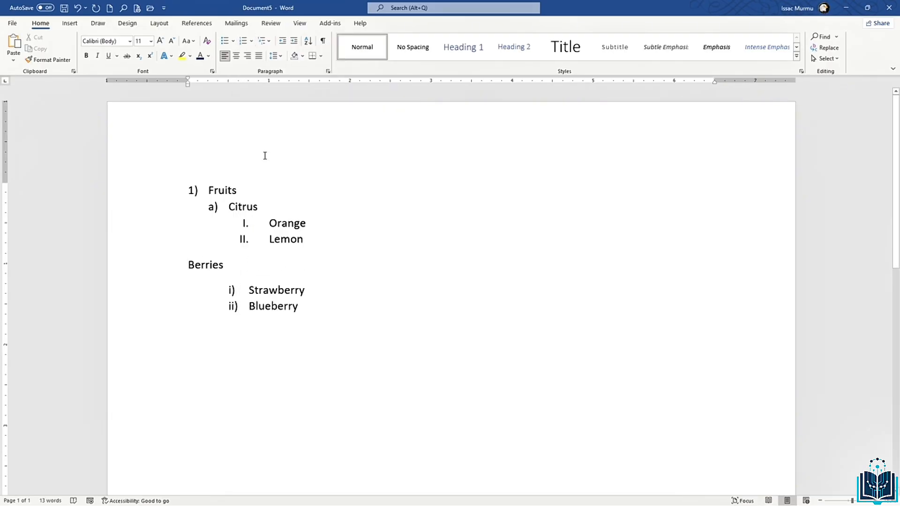
- Try indenting the Berries line and applying the default numbering to it, and remove that numbering and indent
click(213, 207)
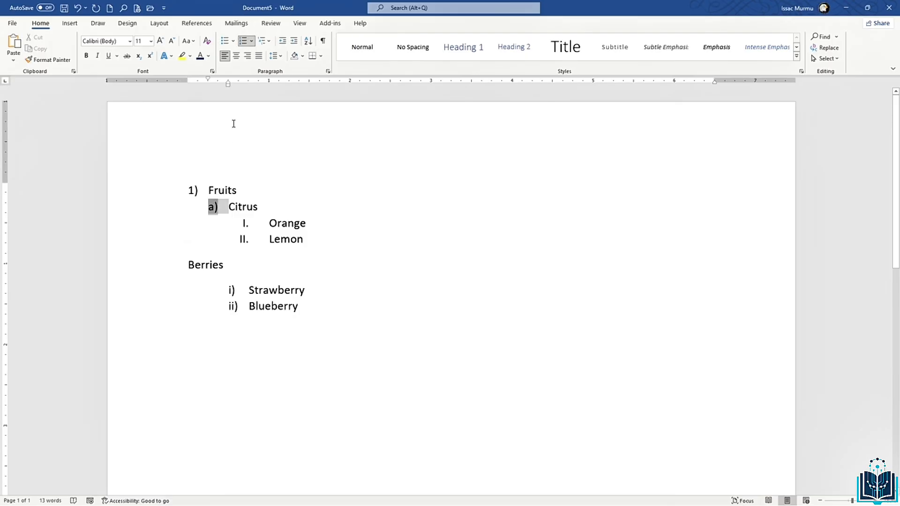
click(188, 264)
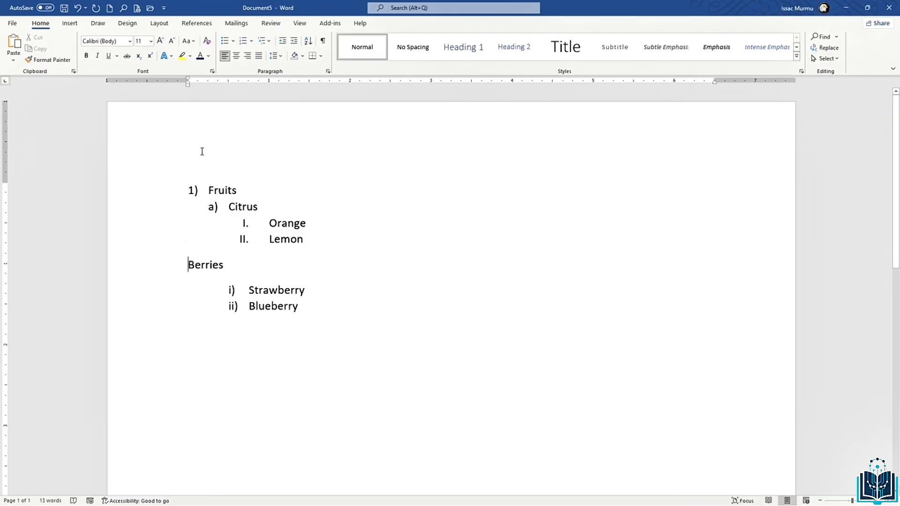
key(Tab)
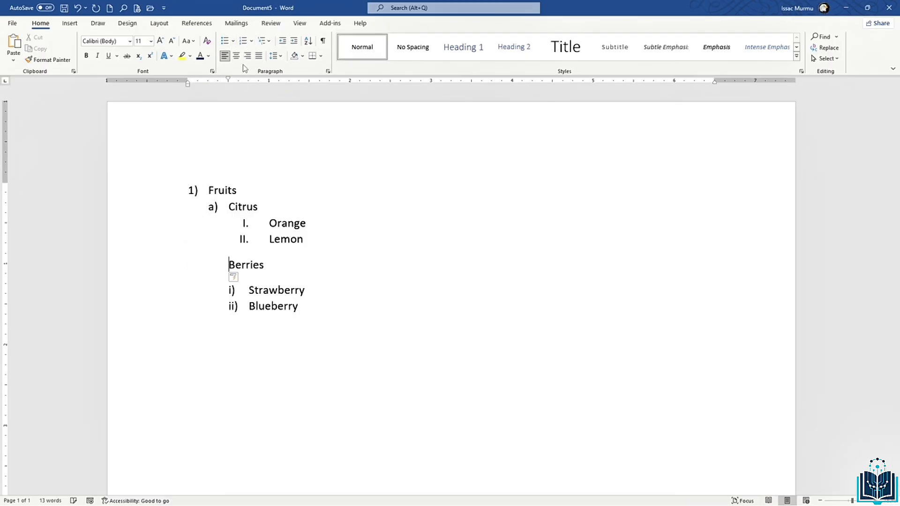
click(244, 44)
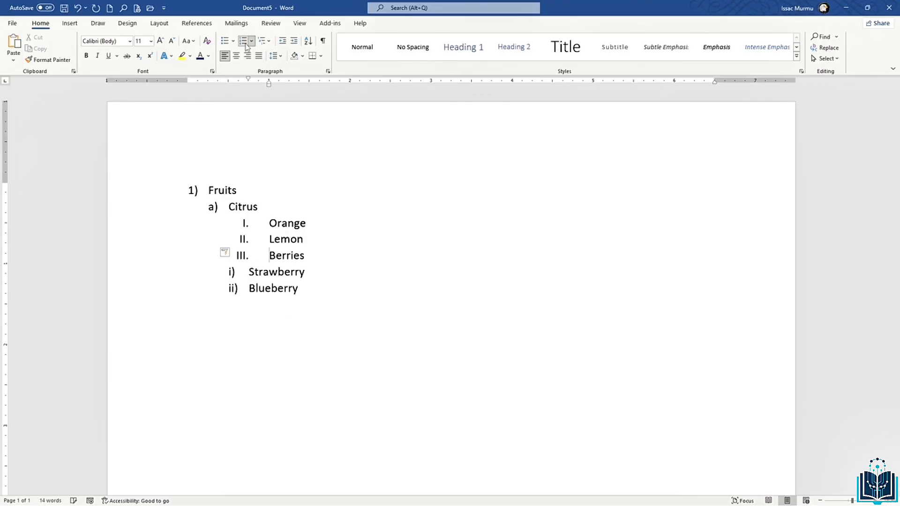
click(244, 42)
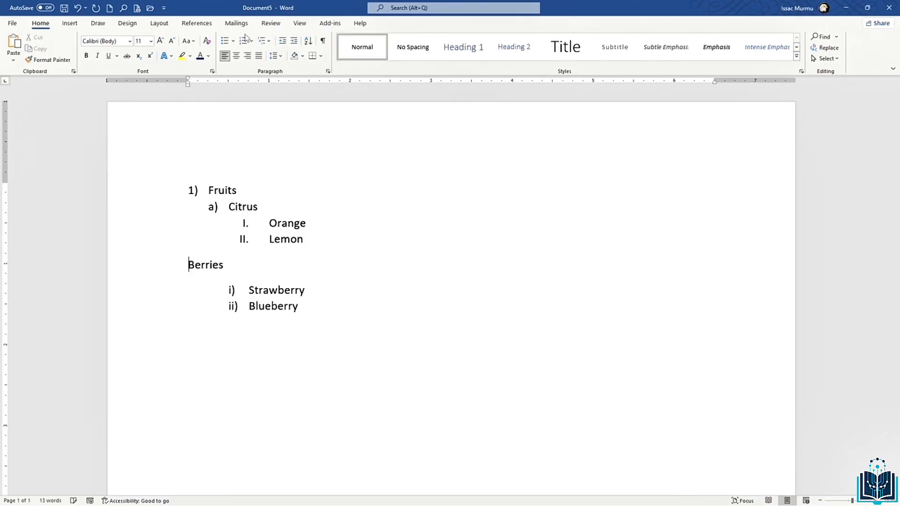
- Apply the a) b) c) number format to the Berries line
click(251, 42)
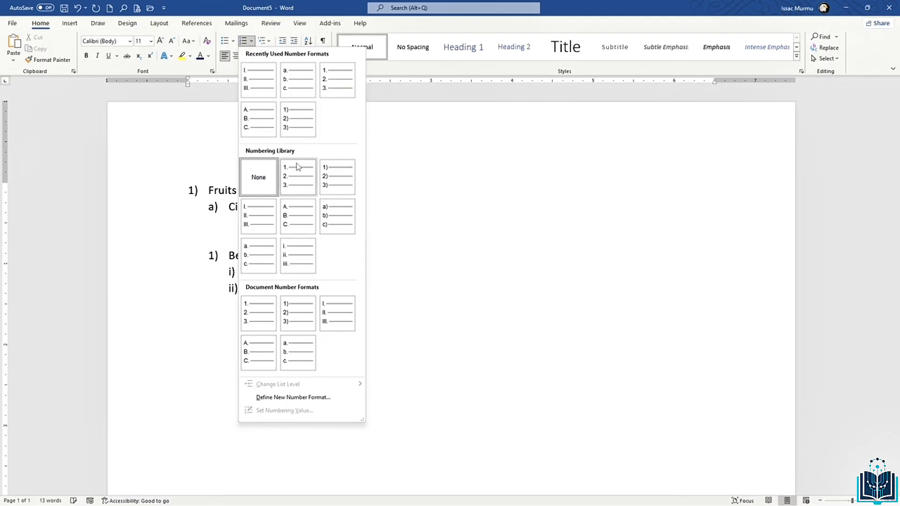
click(331, 217)
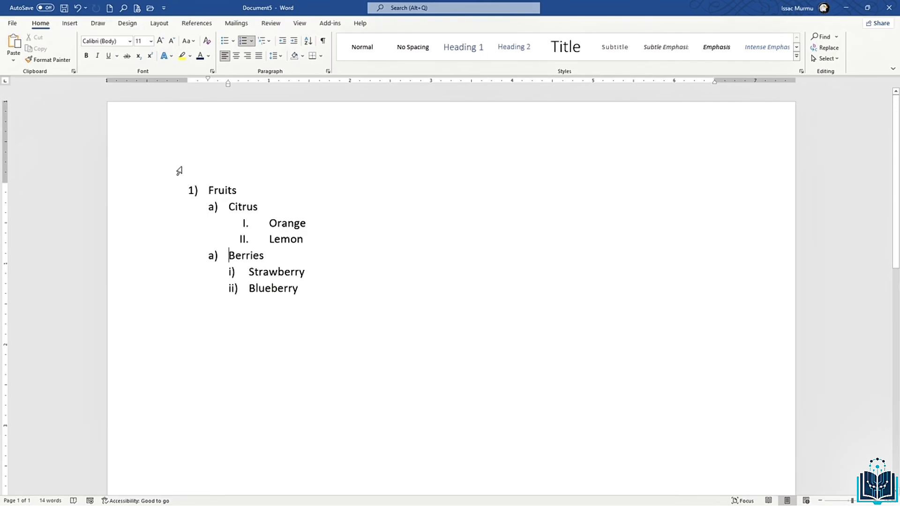
click(214, 211)
click(212, 256)
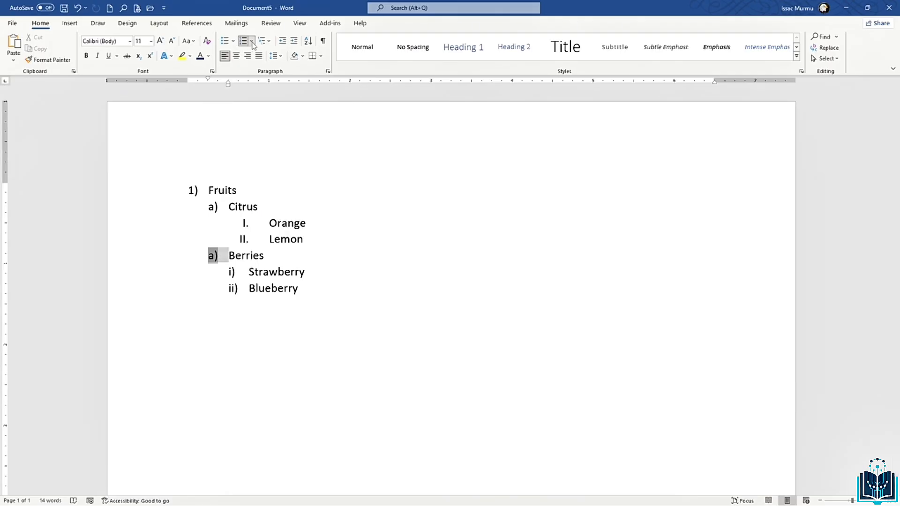
double_click(247, 272)
click(255, 279)
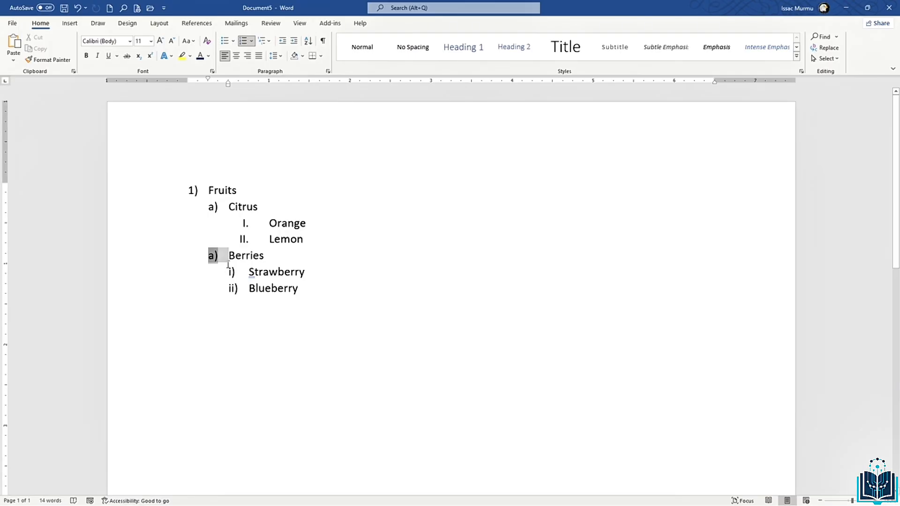
- Use Continue Numbering on the Citrus label, and on the Berries label so that Berries follows Lemon as item III
right_click(218, 216)
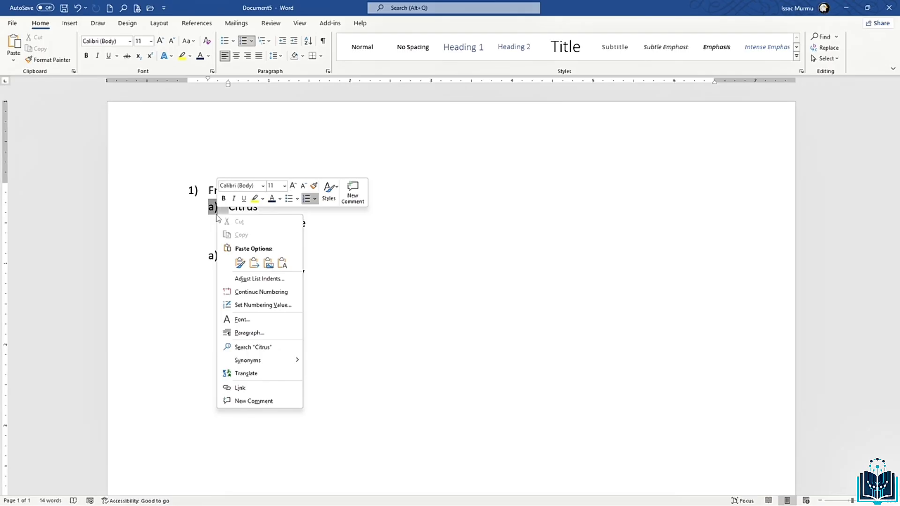
click(263, 292)
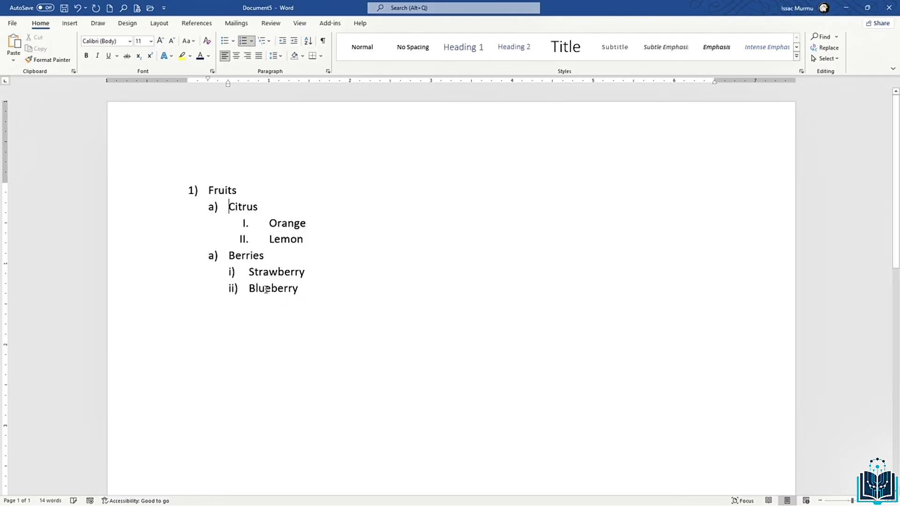
right_click(214, 257)
click(257, 335)
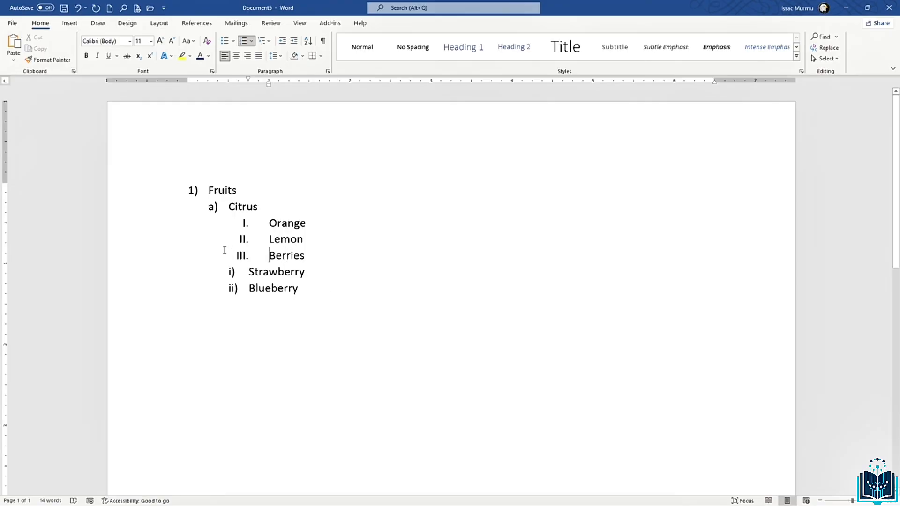
- Define a new multilevel list for the Orange, Lemon and Berries items with the level 1 number style 1, 2, 3
right_click(242, 226)
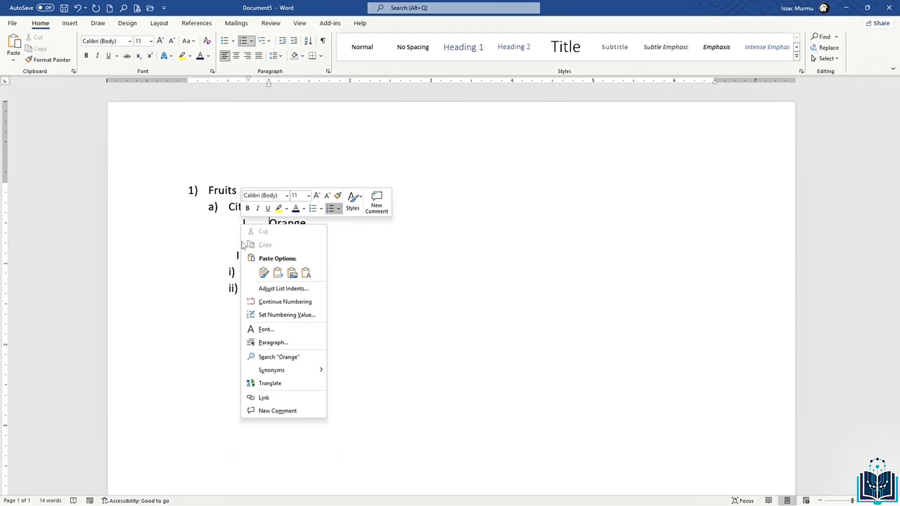
click(266, 42)
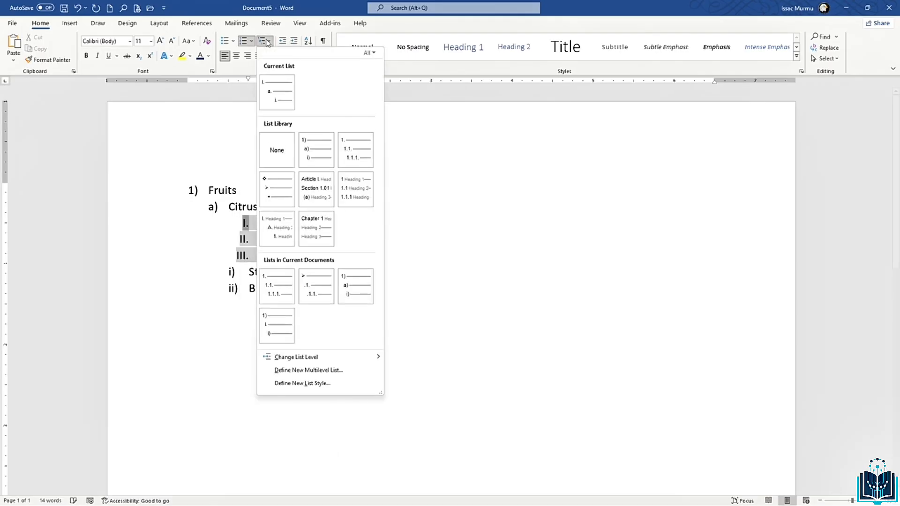
click(331, 371)
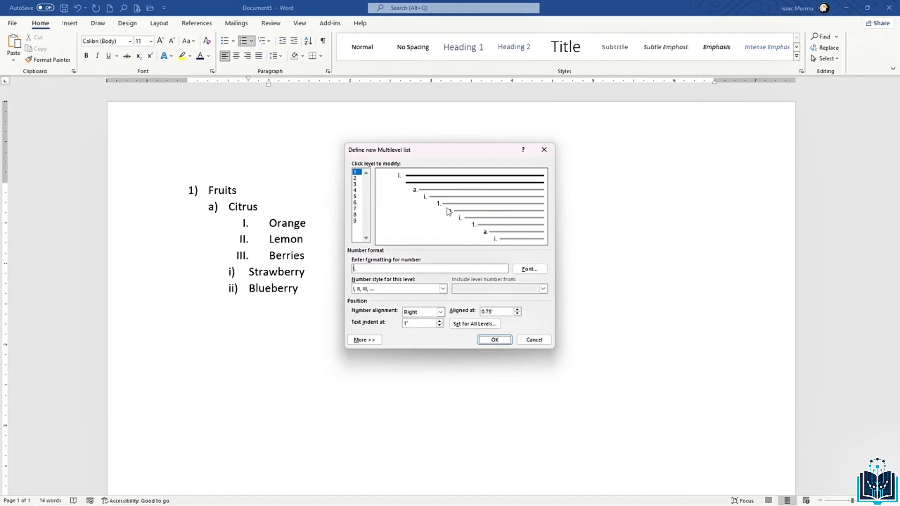
click(443, 288)
click(416, 305)
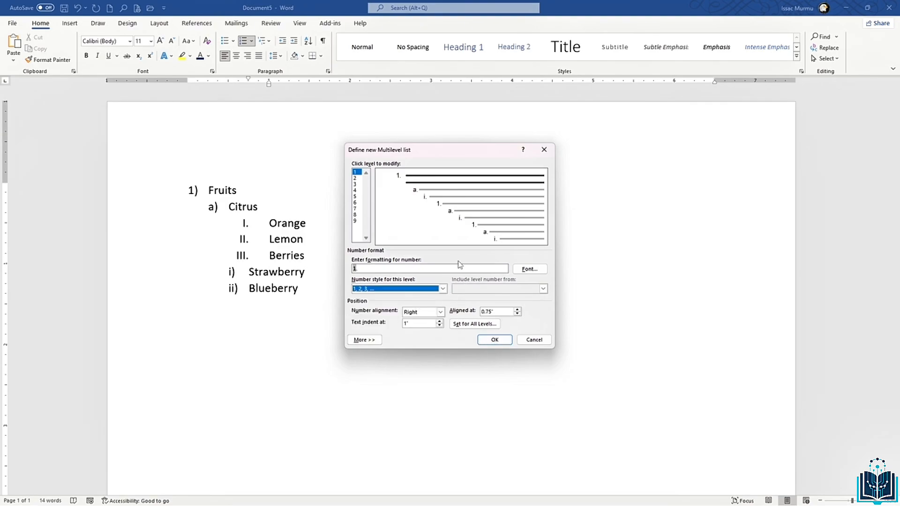
click(481, 205)
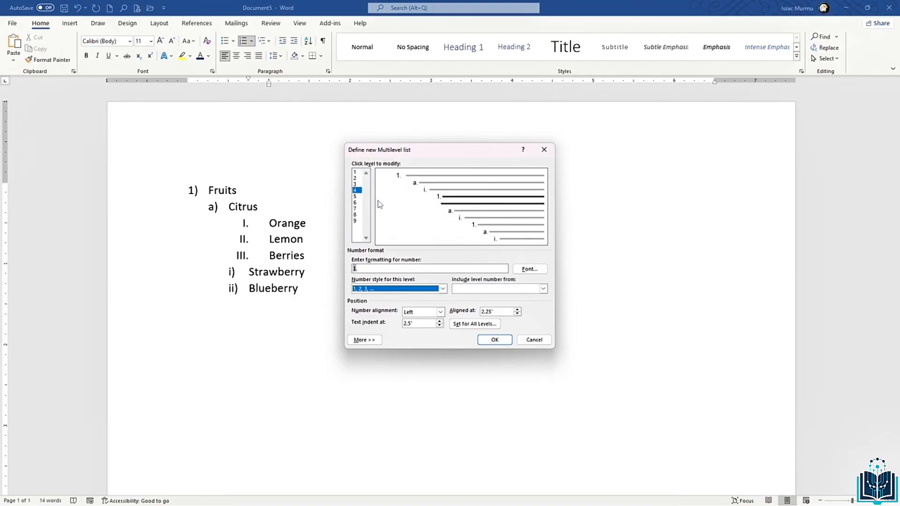
click(355, 178)
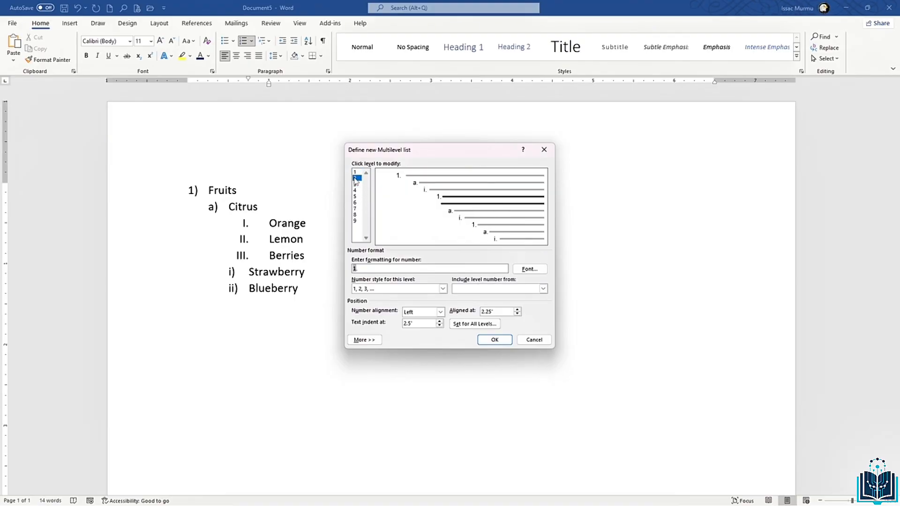
click(506, 337)
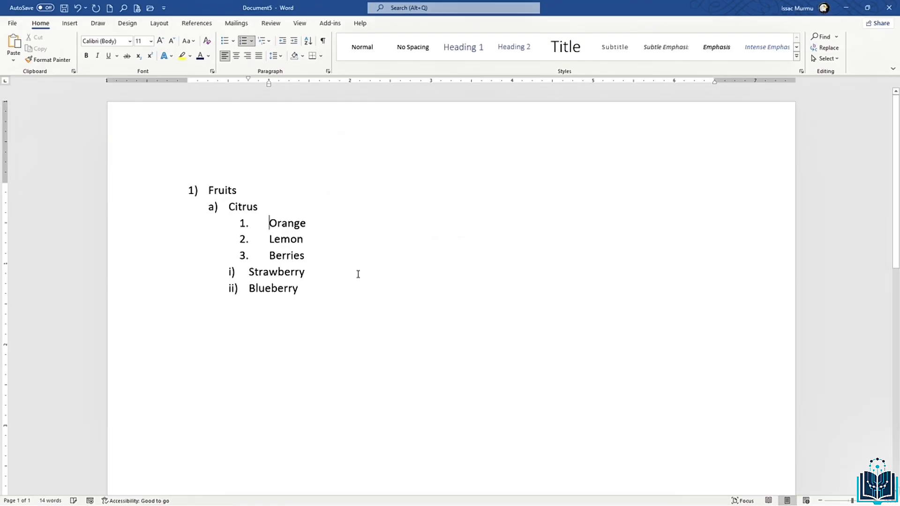